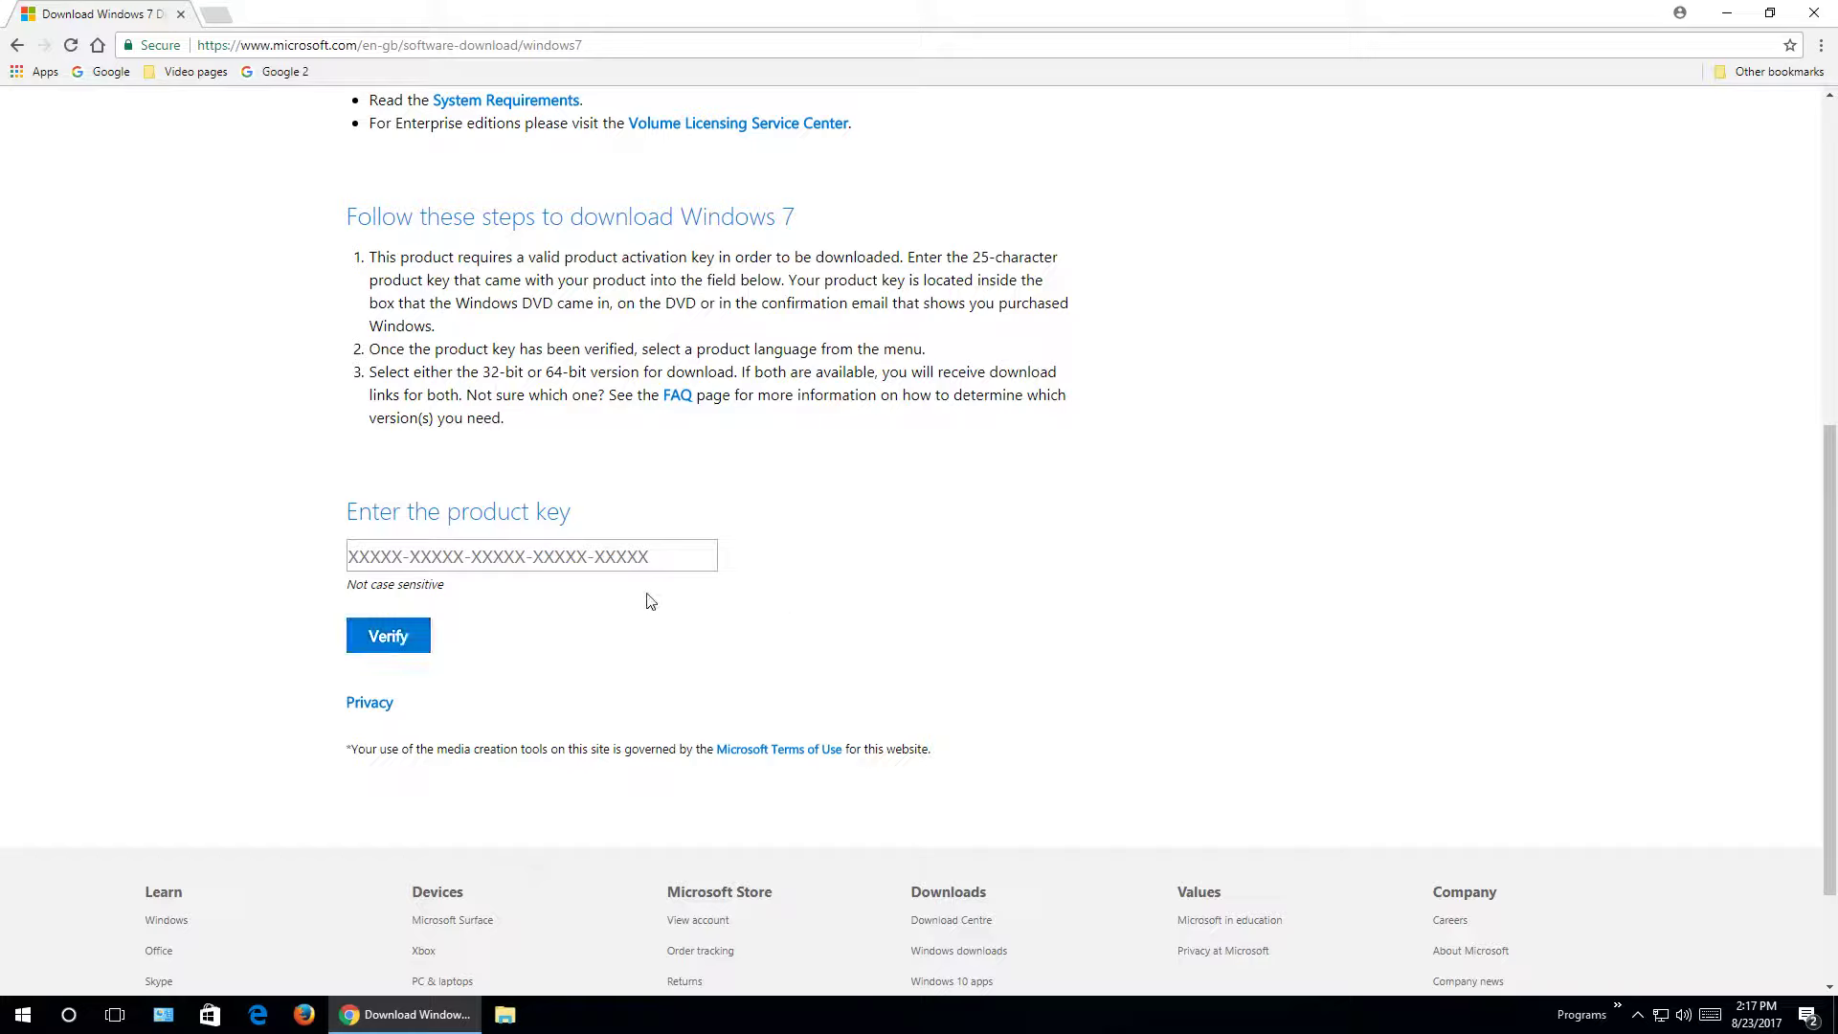
Return to the Google results and search for "windows 8.1 iso" instead
key("alt+Left")
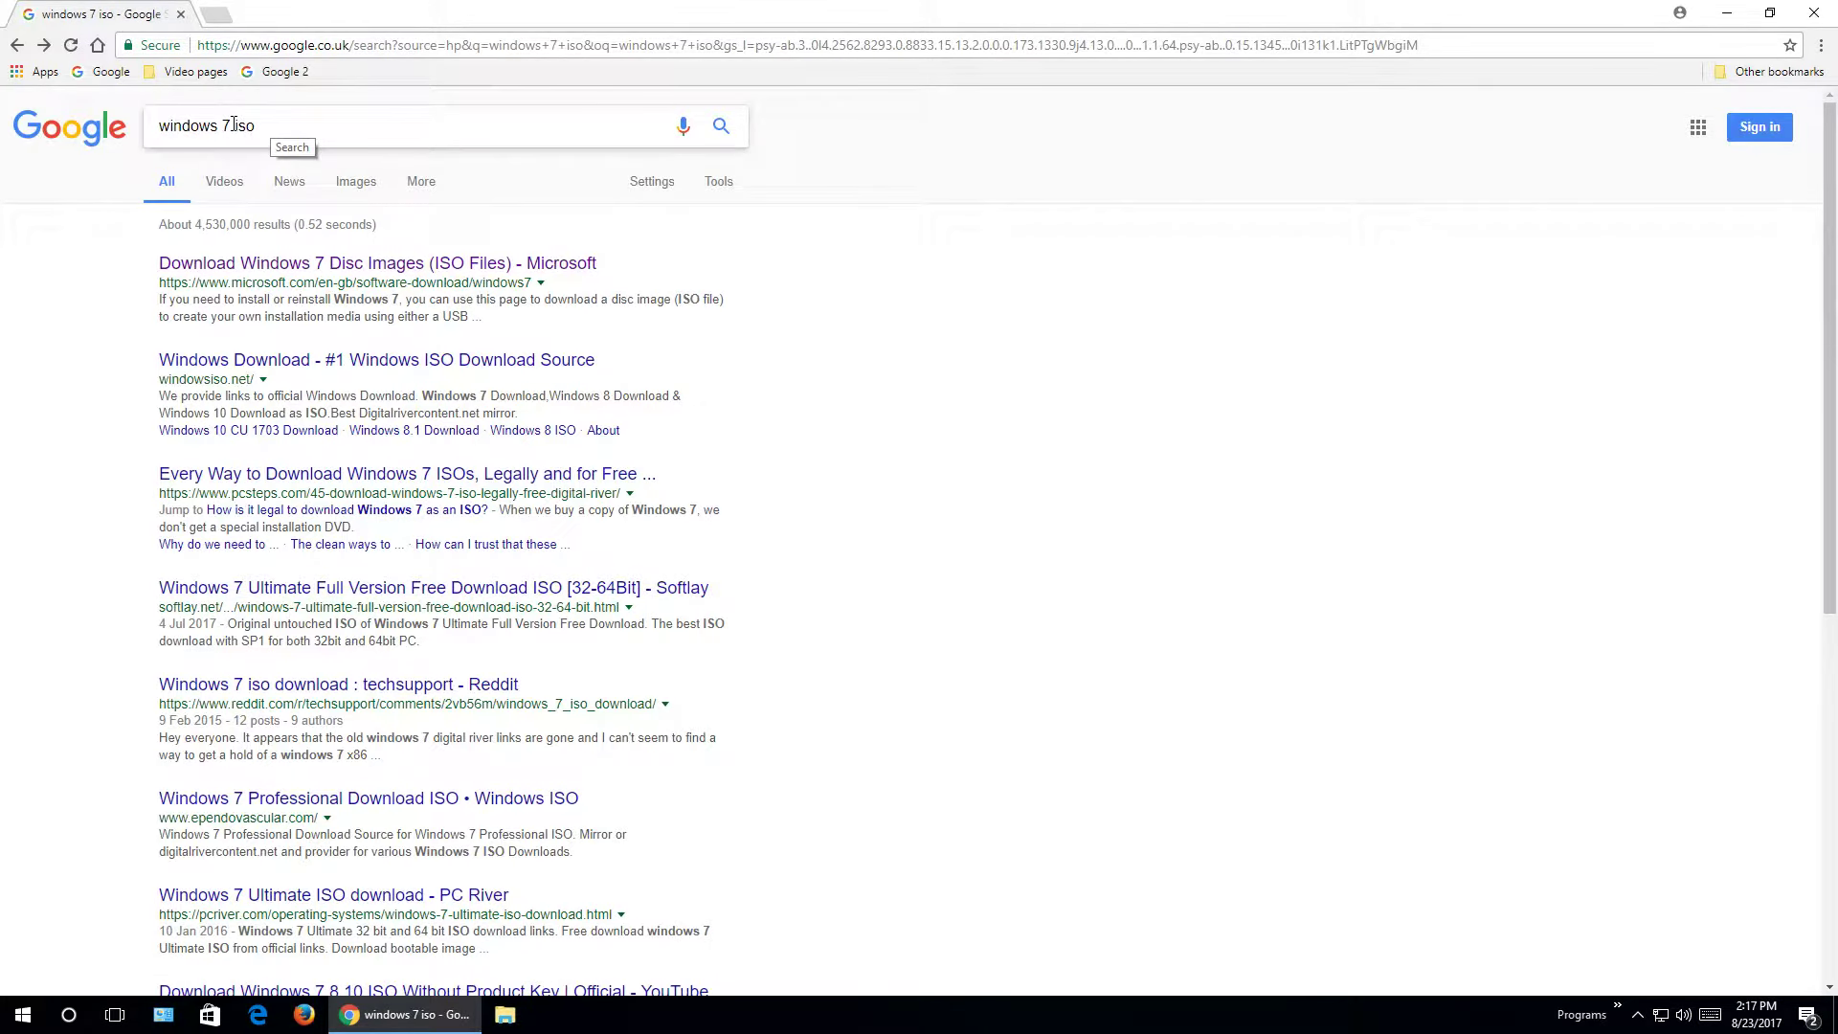
left_click(233, 125)
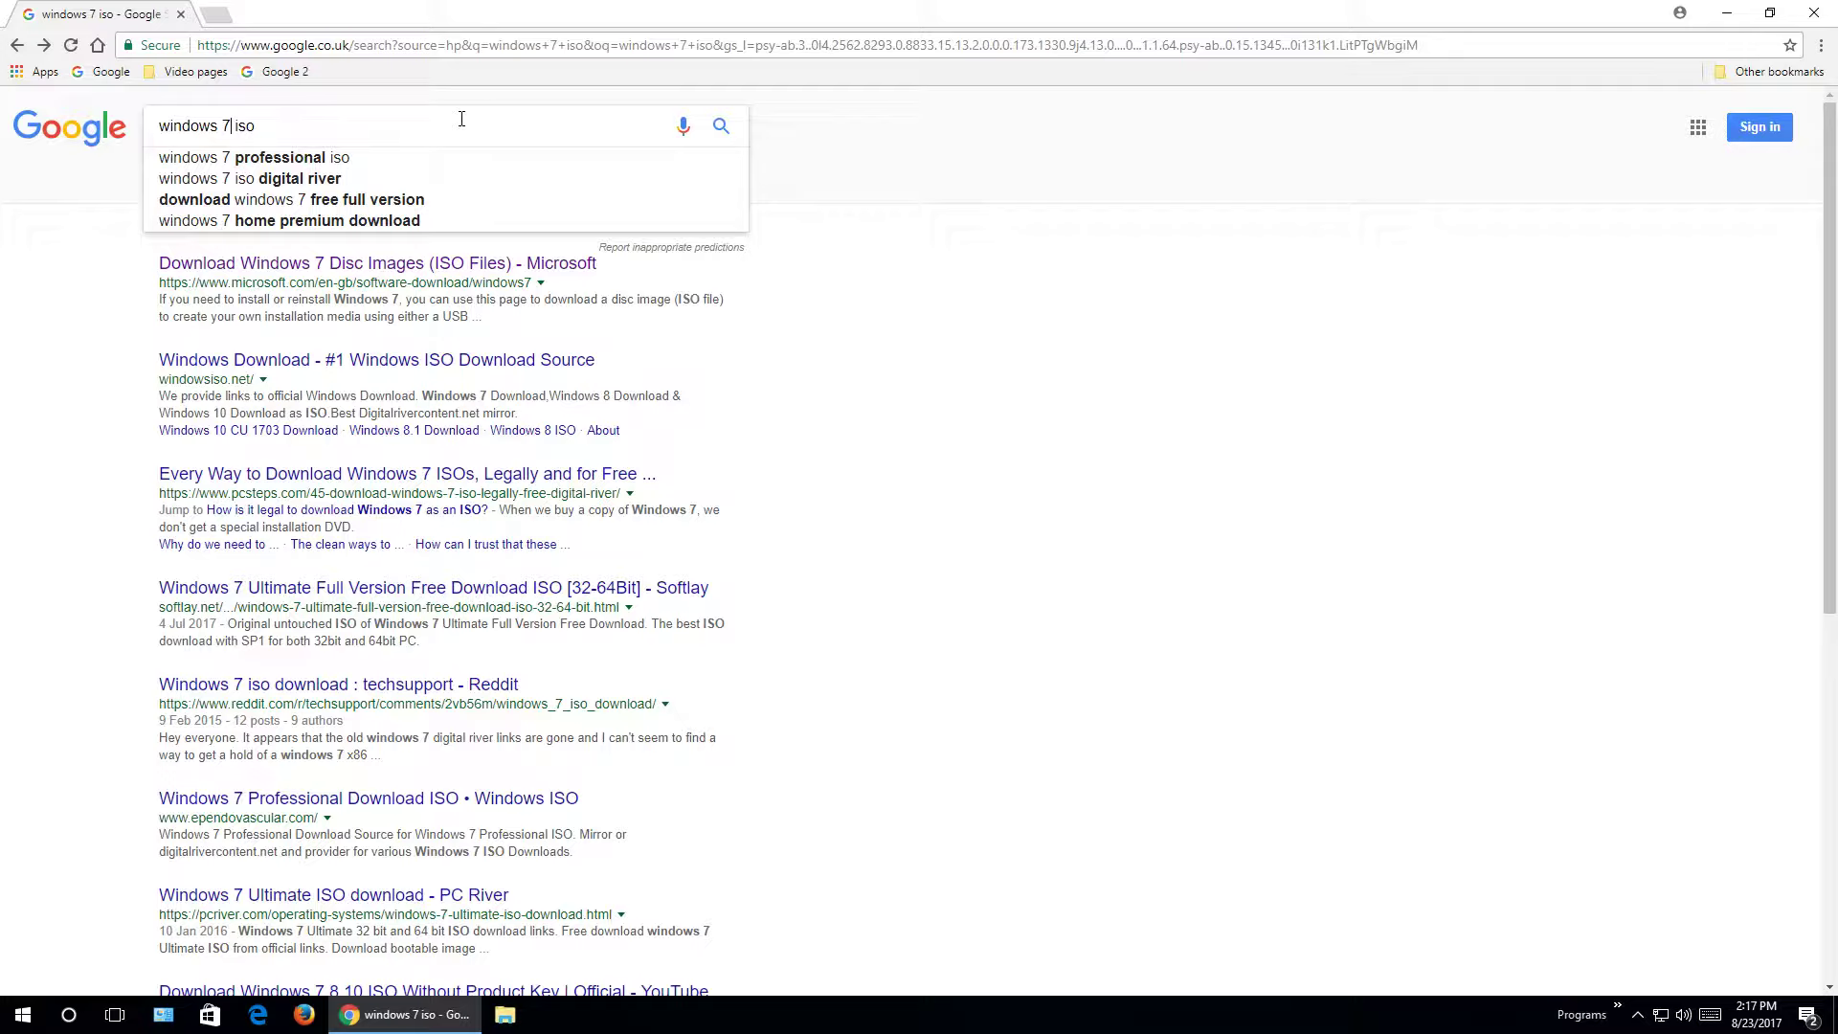
key("BackSpace")
key("BackSpace")
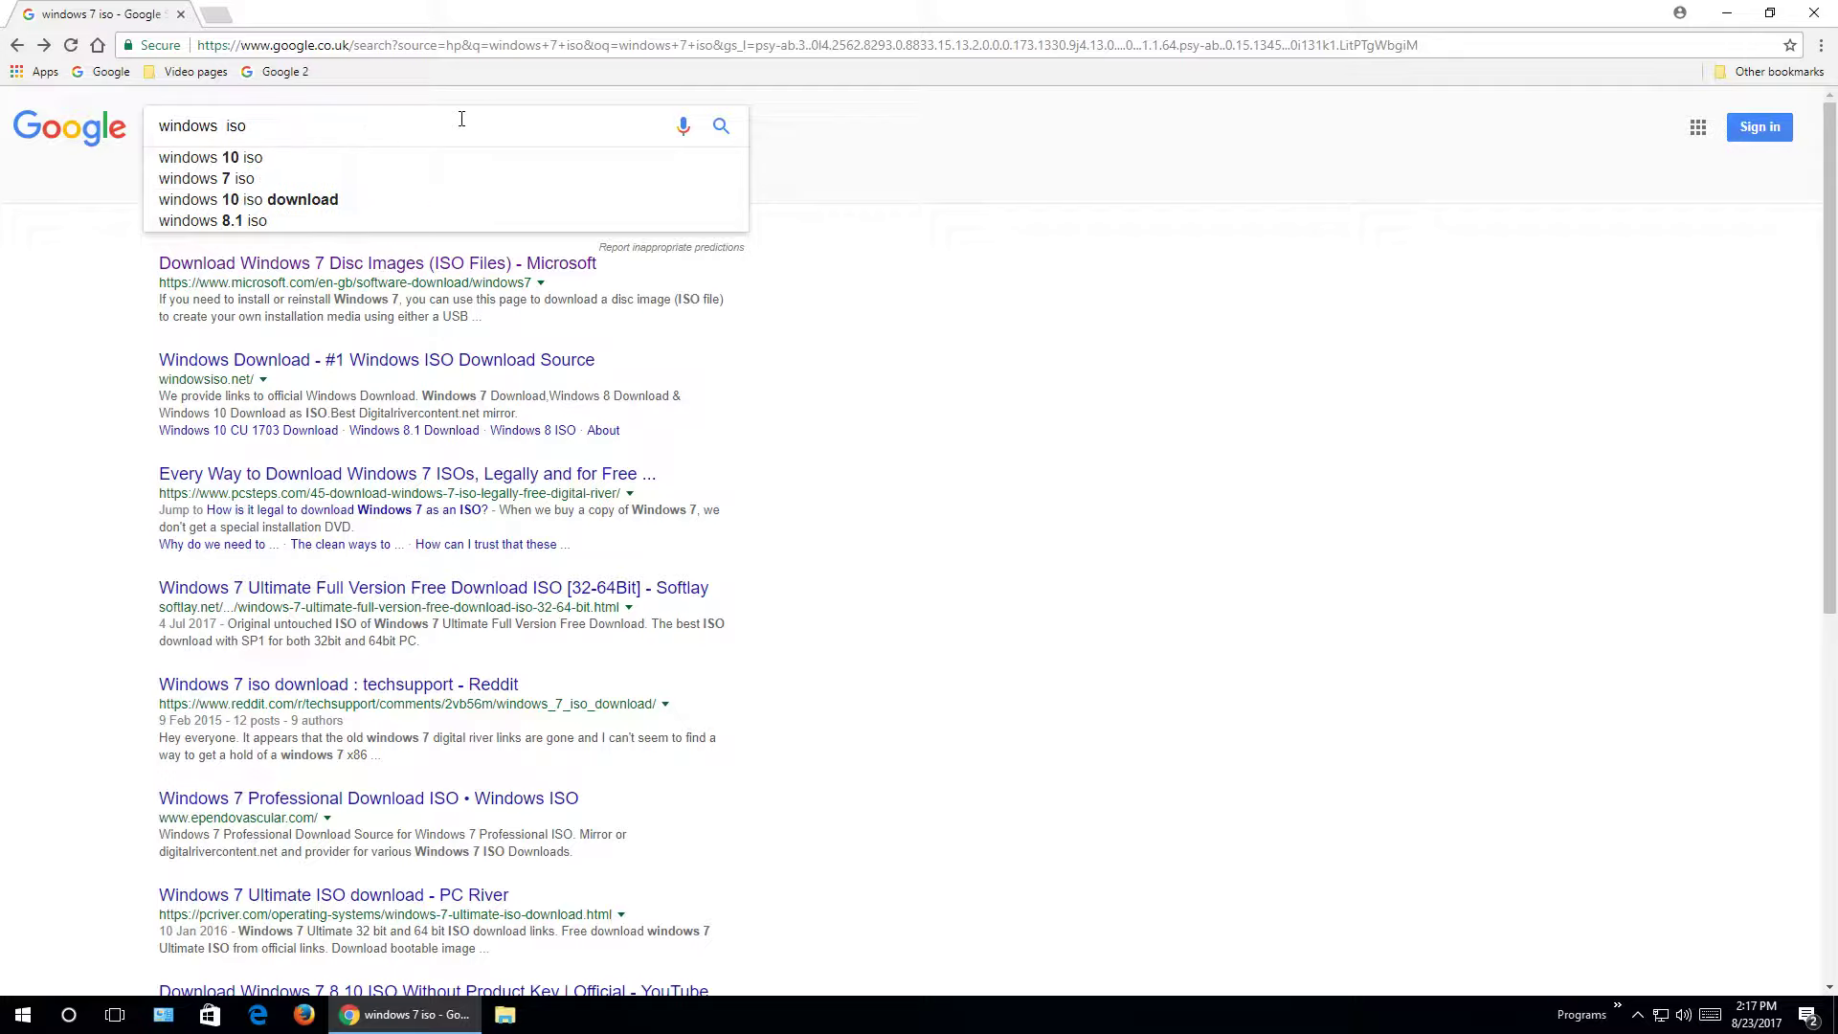
type("8.1")
key("Return")
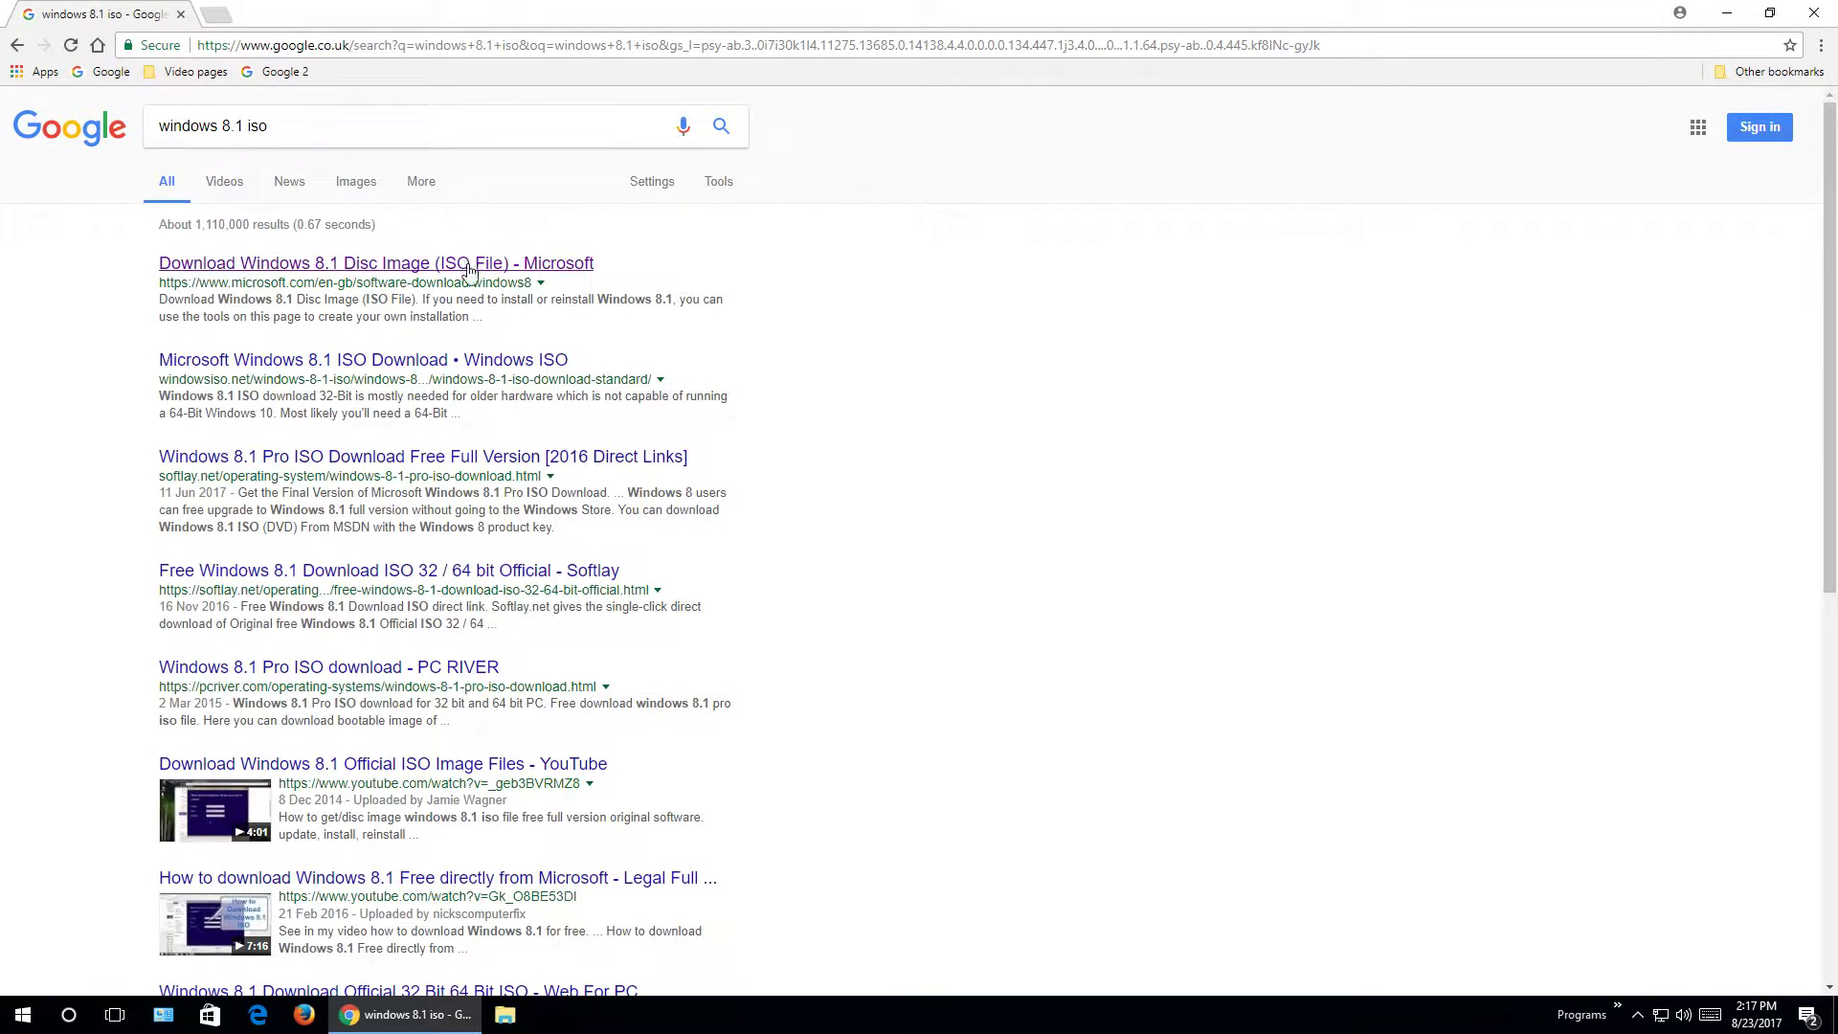
Open Microsoft's Windows 8.1 Disc Image page from the results and download the media creation tool
left_click(470, 266)
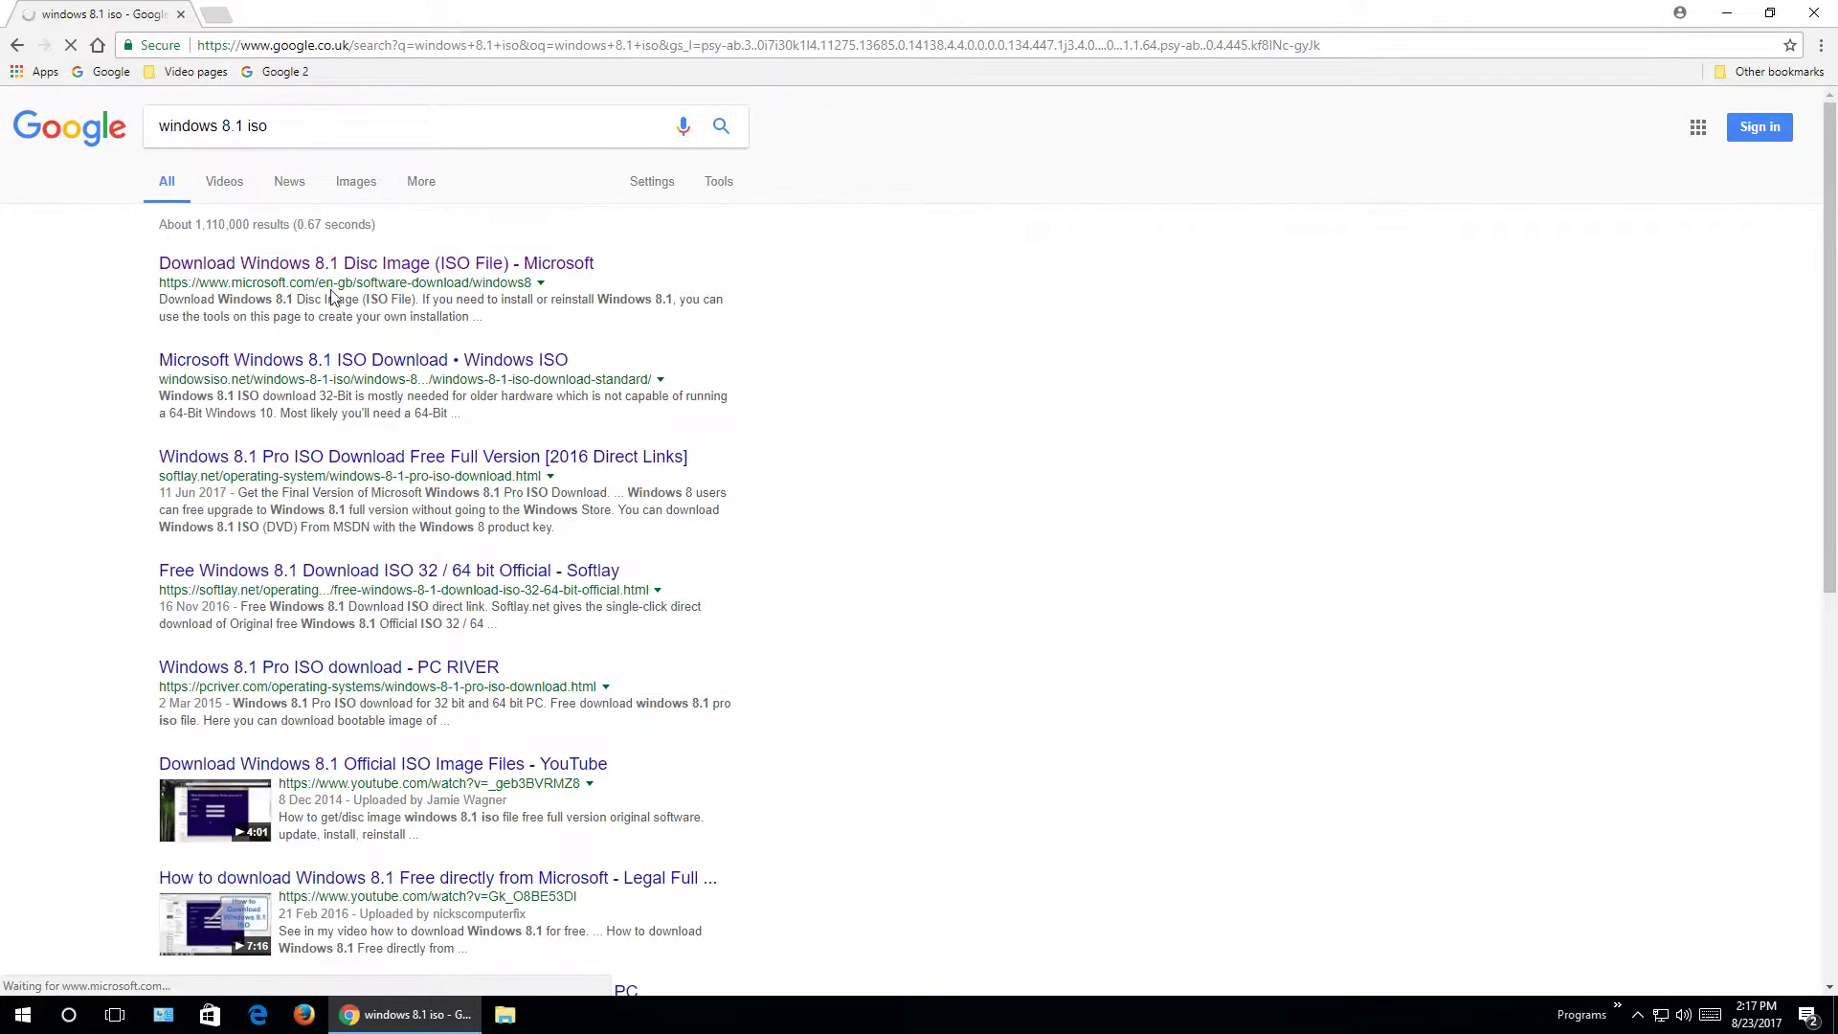
scroll(767, 504, "down", 5)
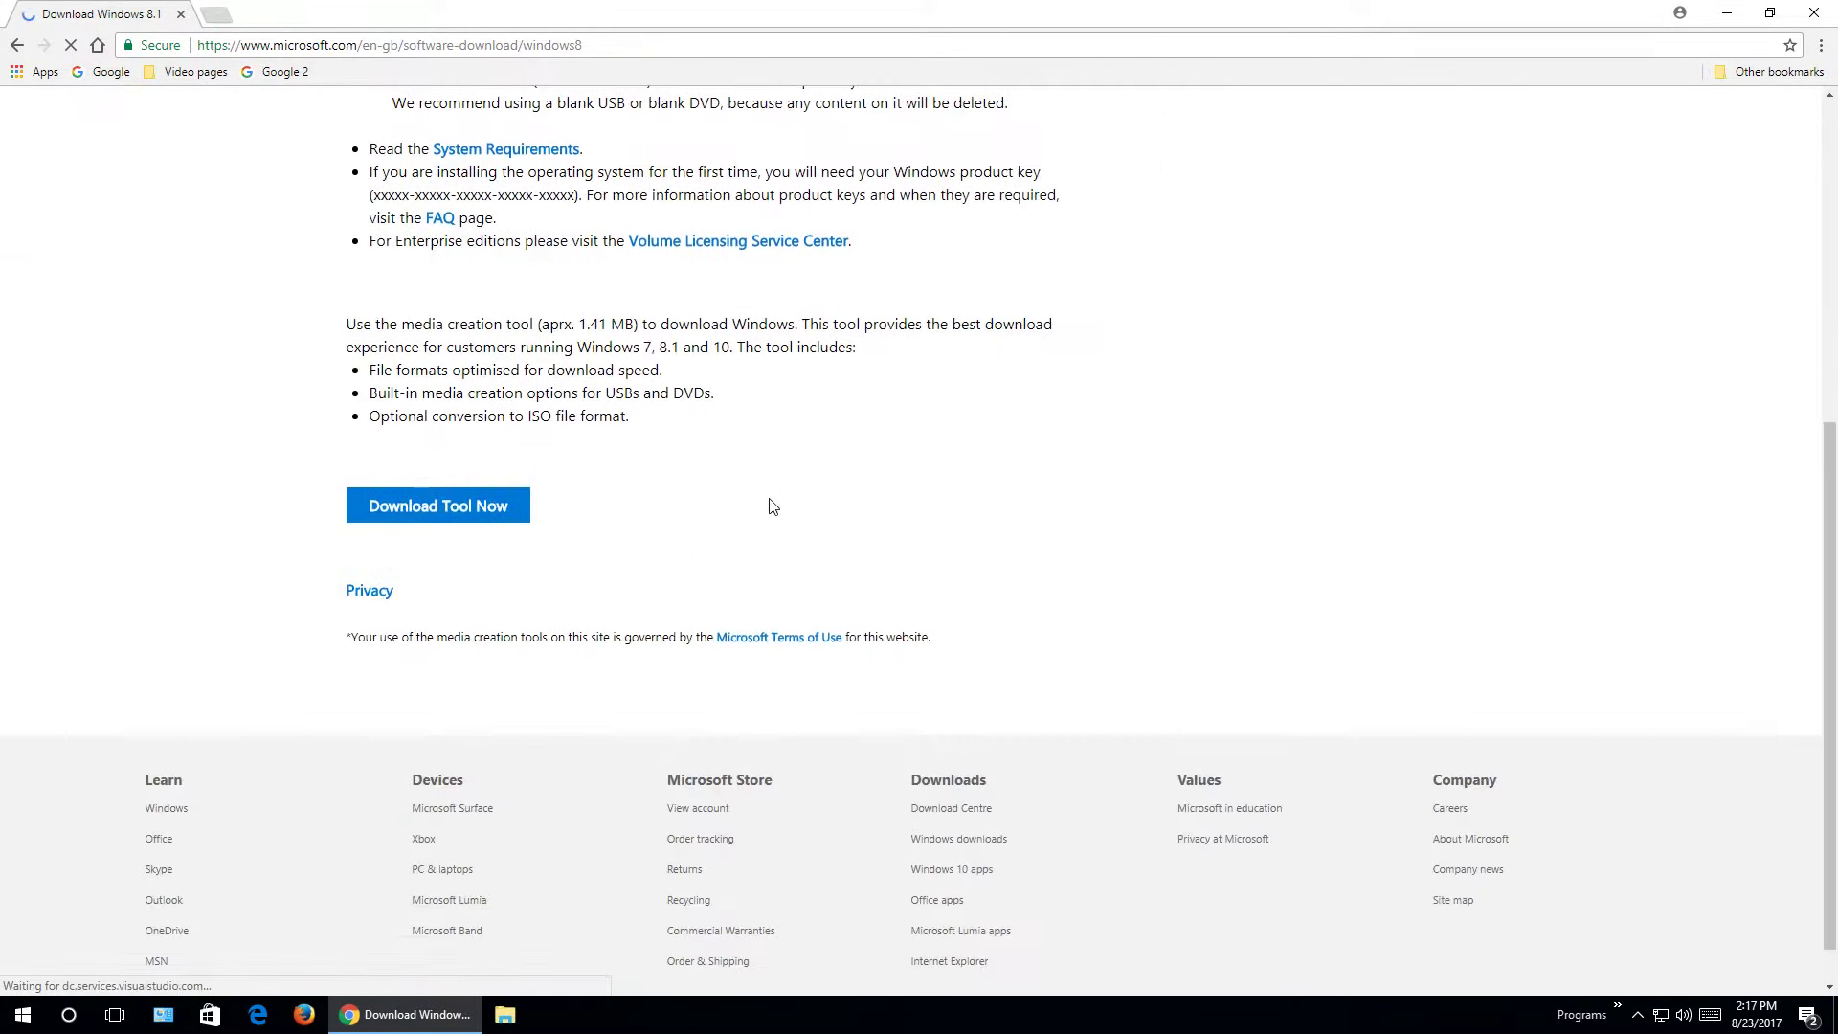
left_click(437, 485)
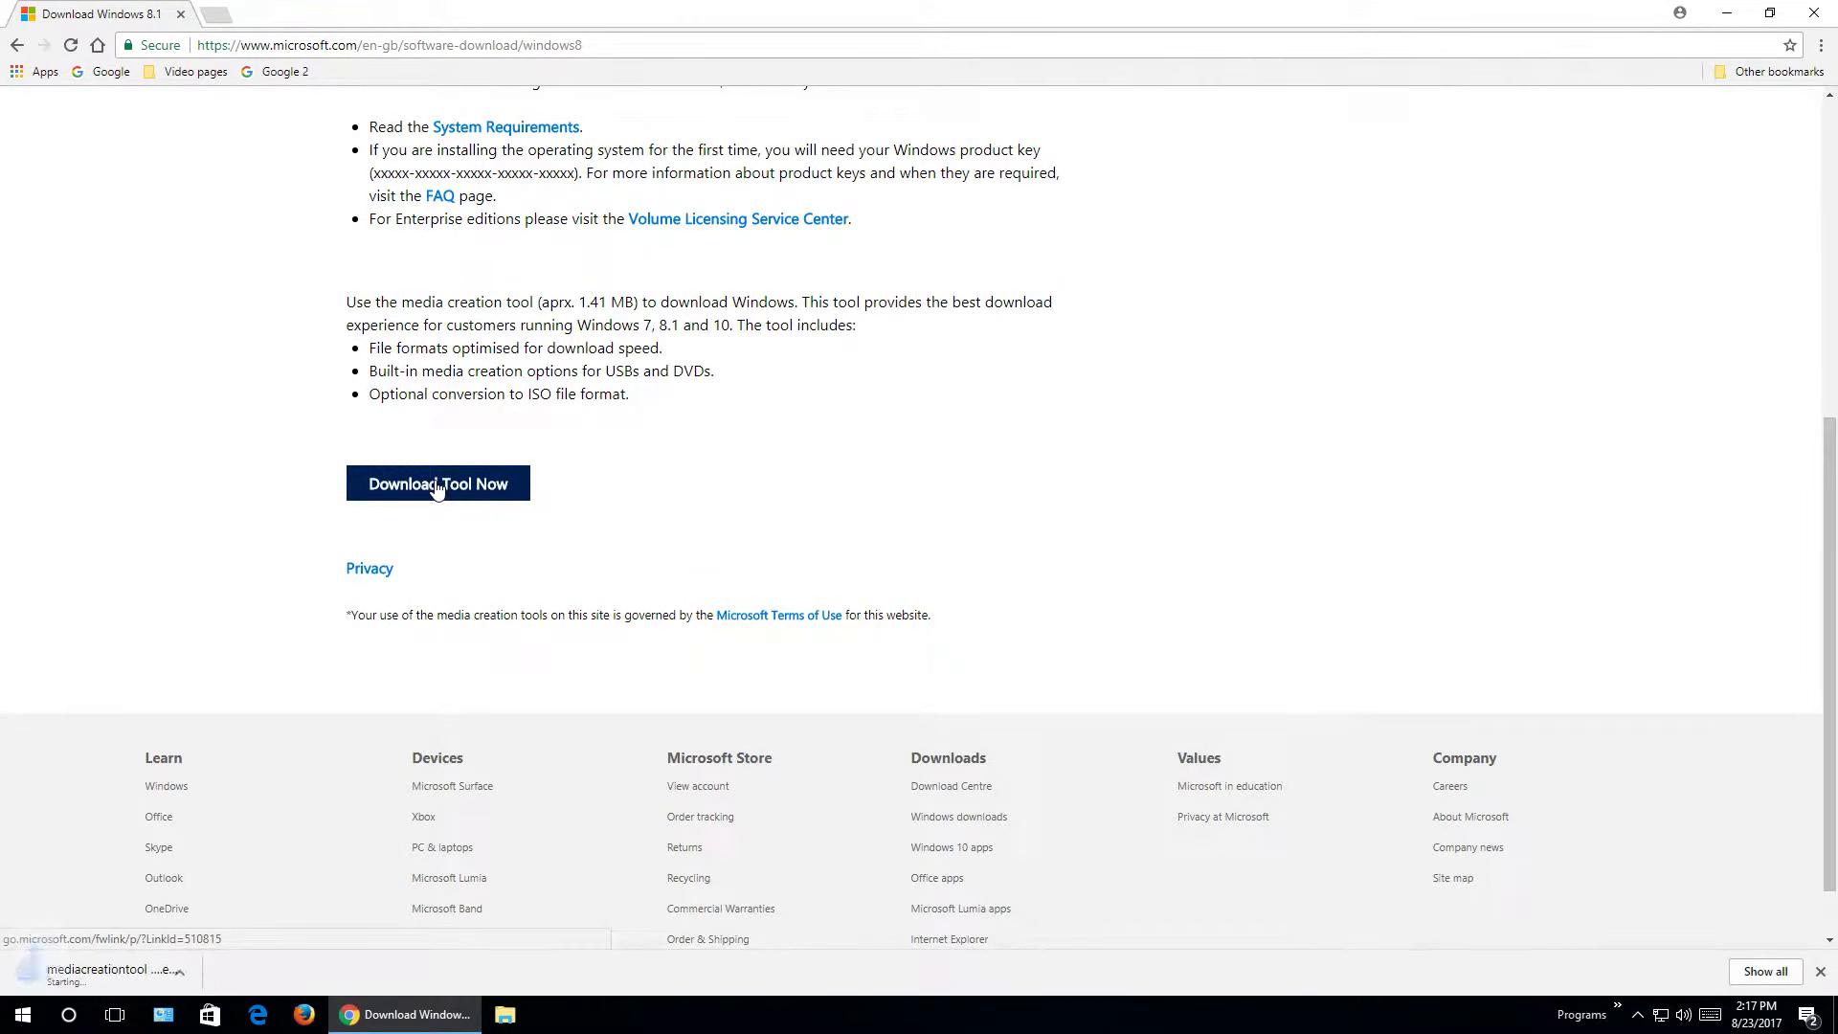
Go back to the Google results and change the search to "windows 10 iso"
key("alt+Left")
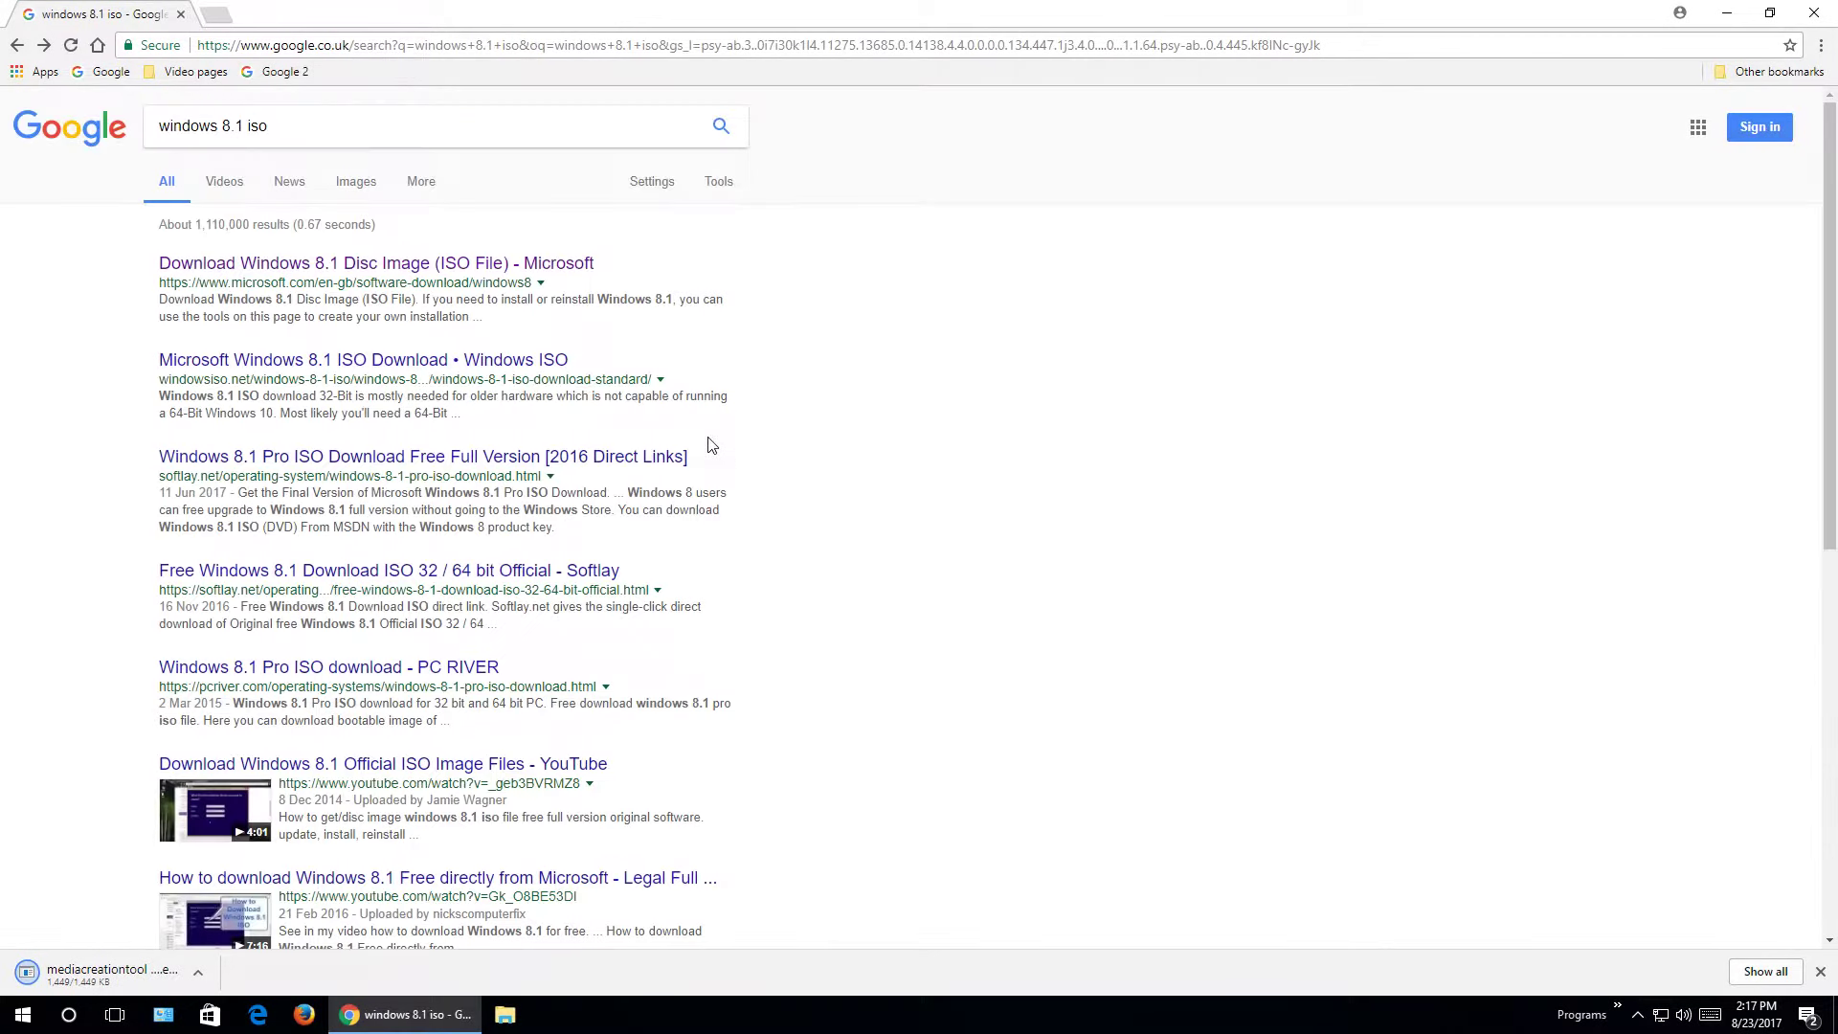
left_click(320, 142)
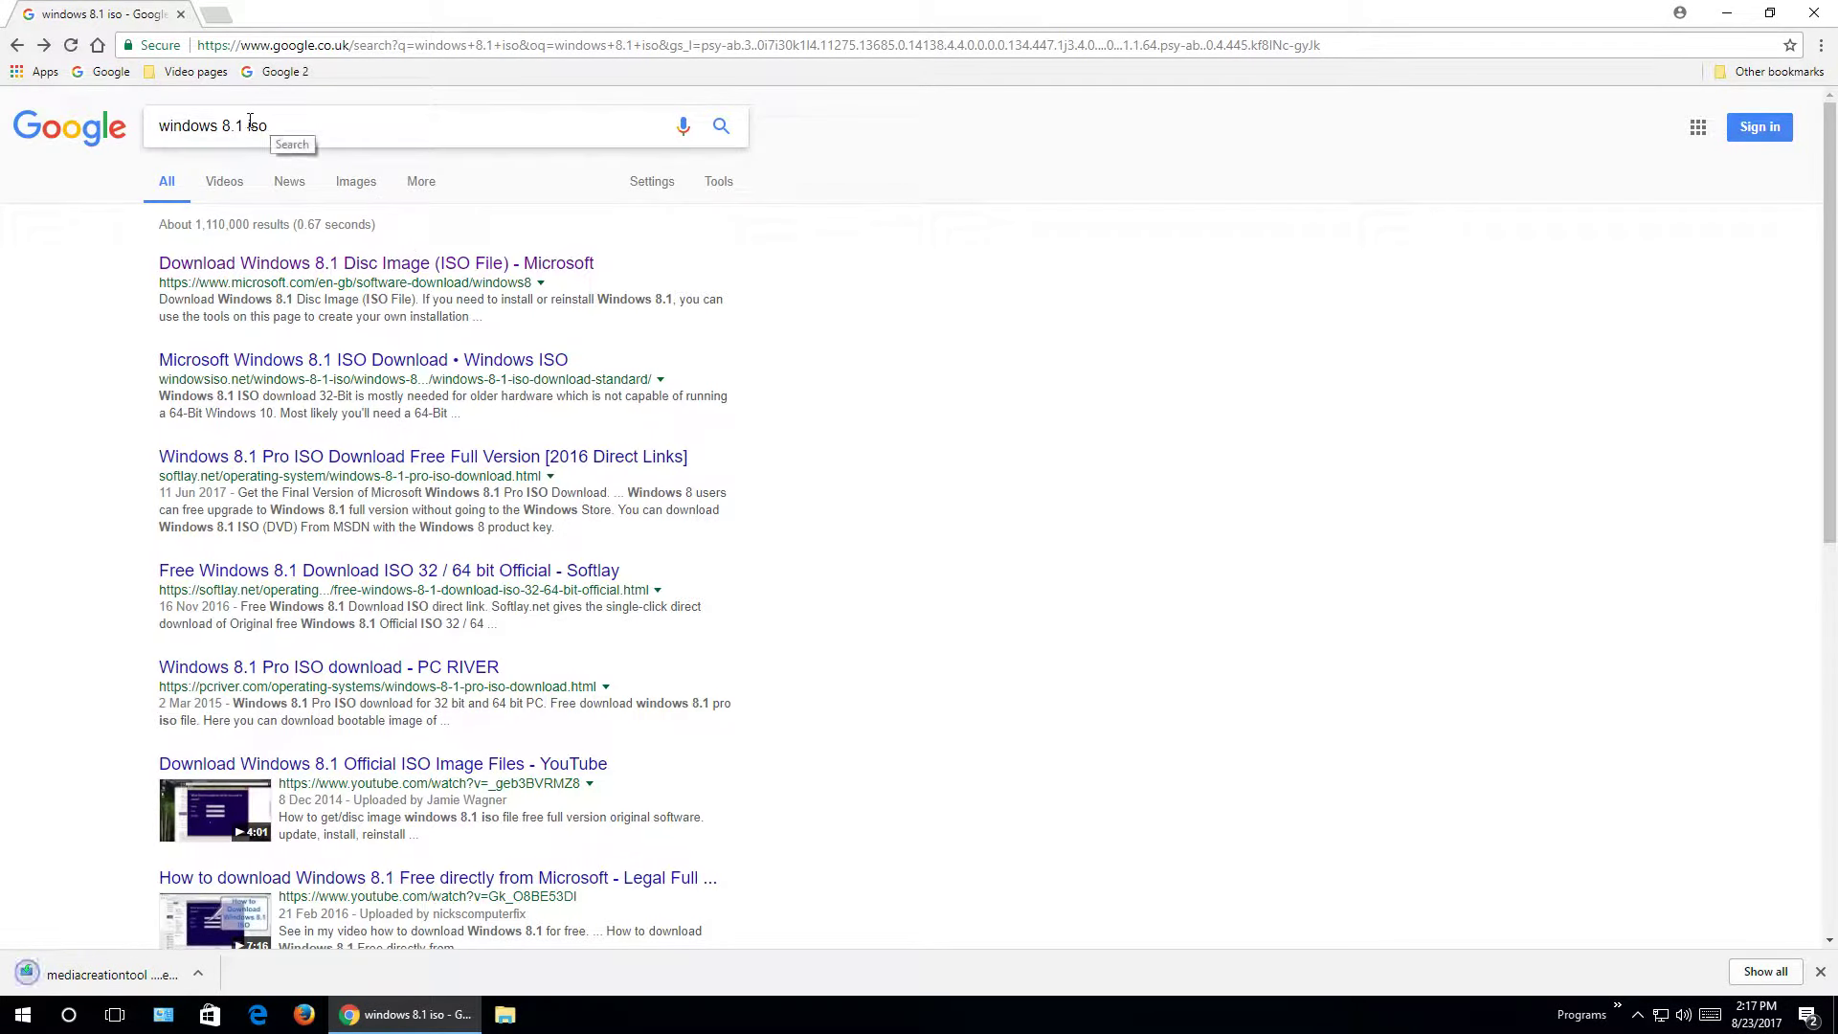
key("BackSpace")
key("BackSpace")
key("BackSpace")
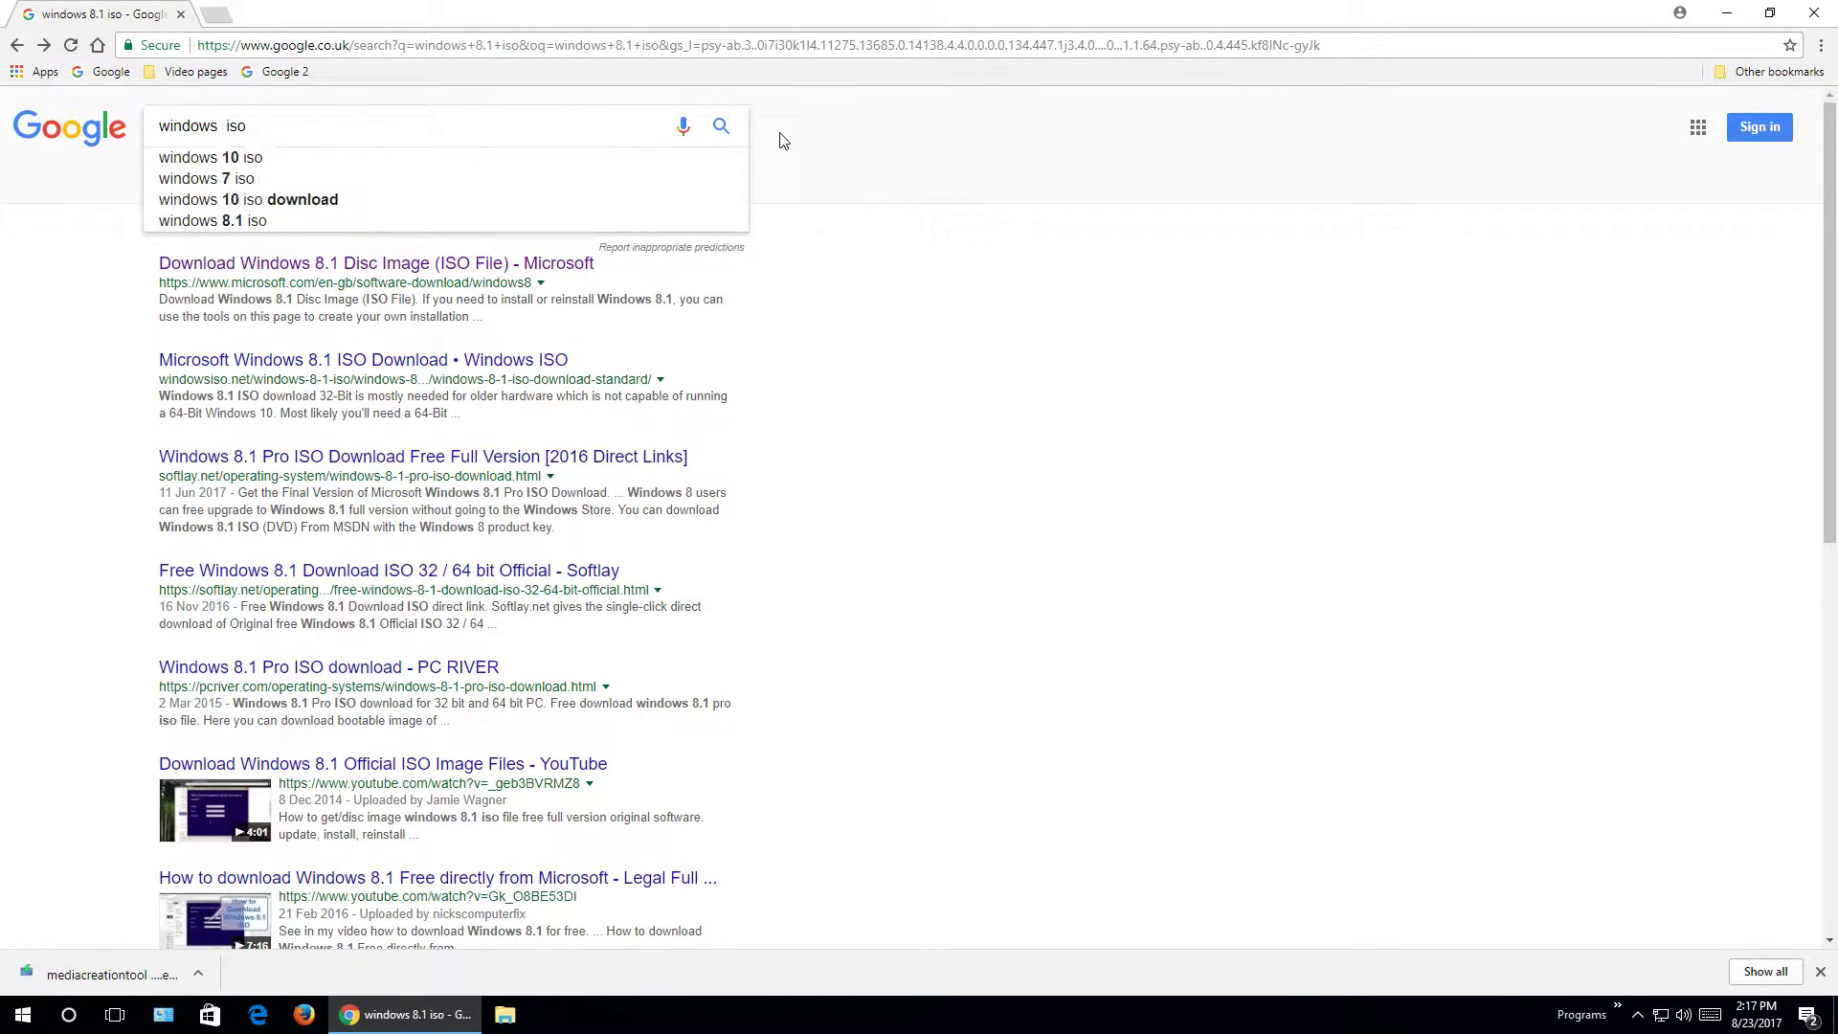
type("10")
key("Return")
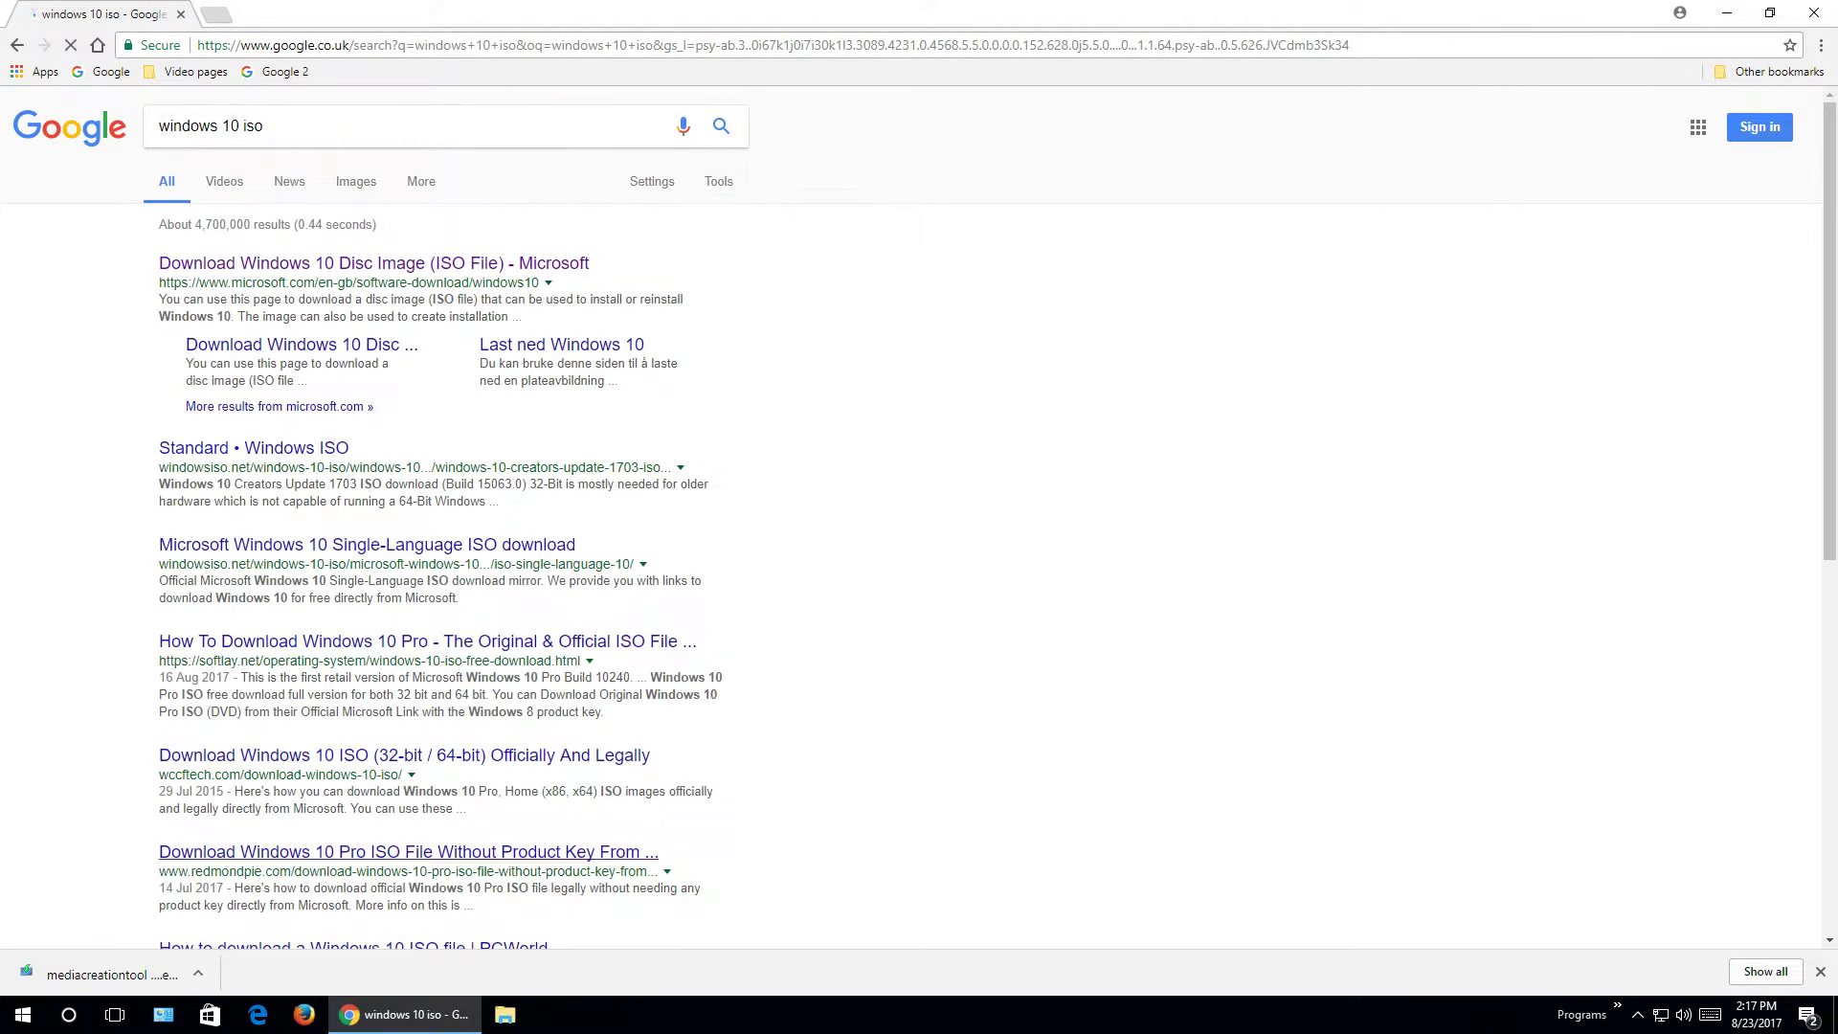
Run the downloaded Windows 8.1 media creation tool and set the language to English (United Kingdom)
left_click(83, 959)
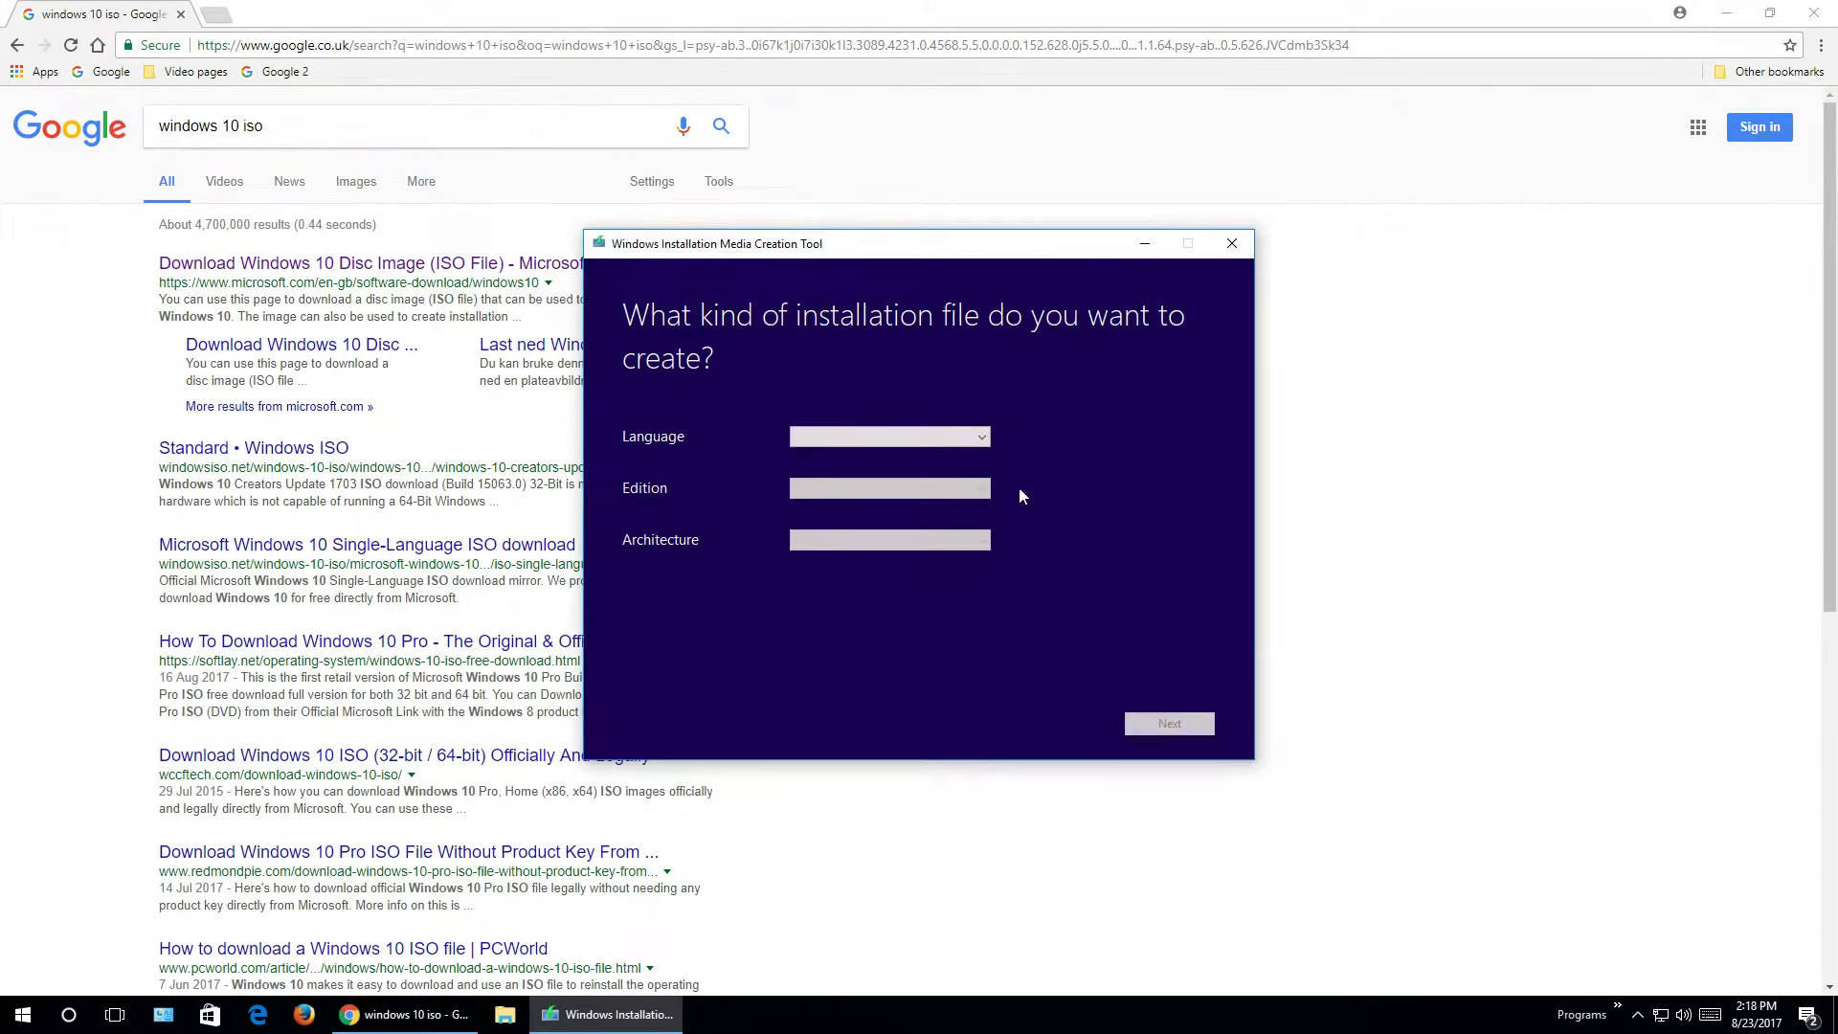
left_click(873, 438)
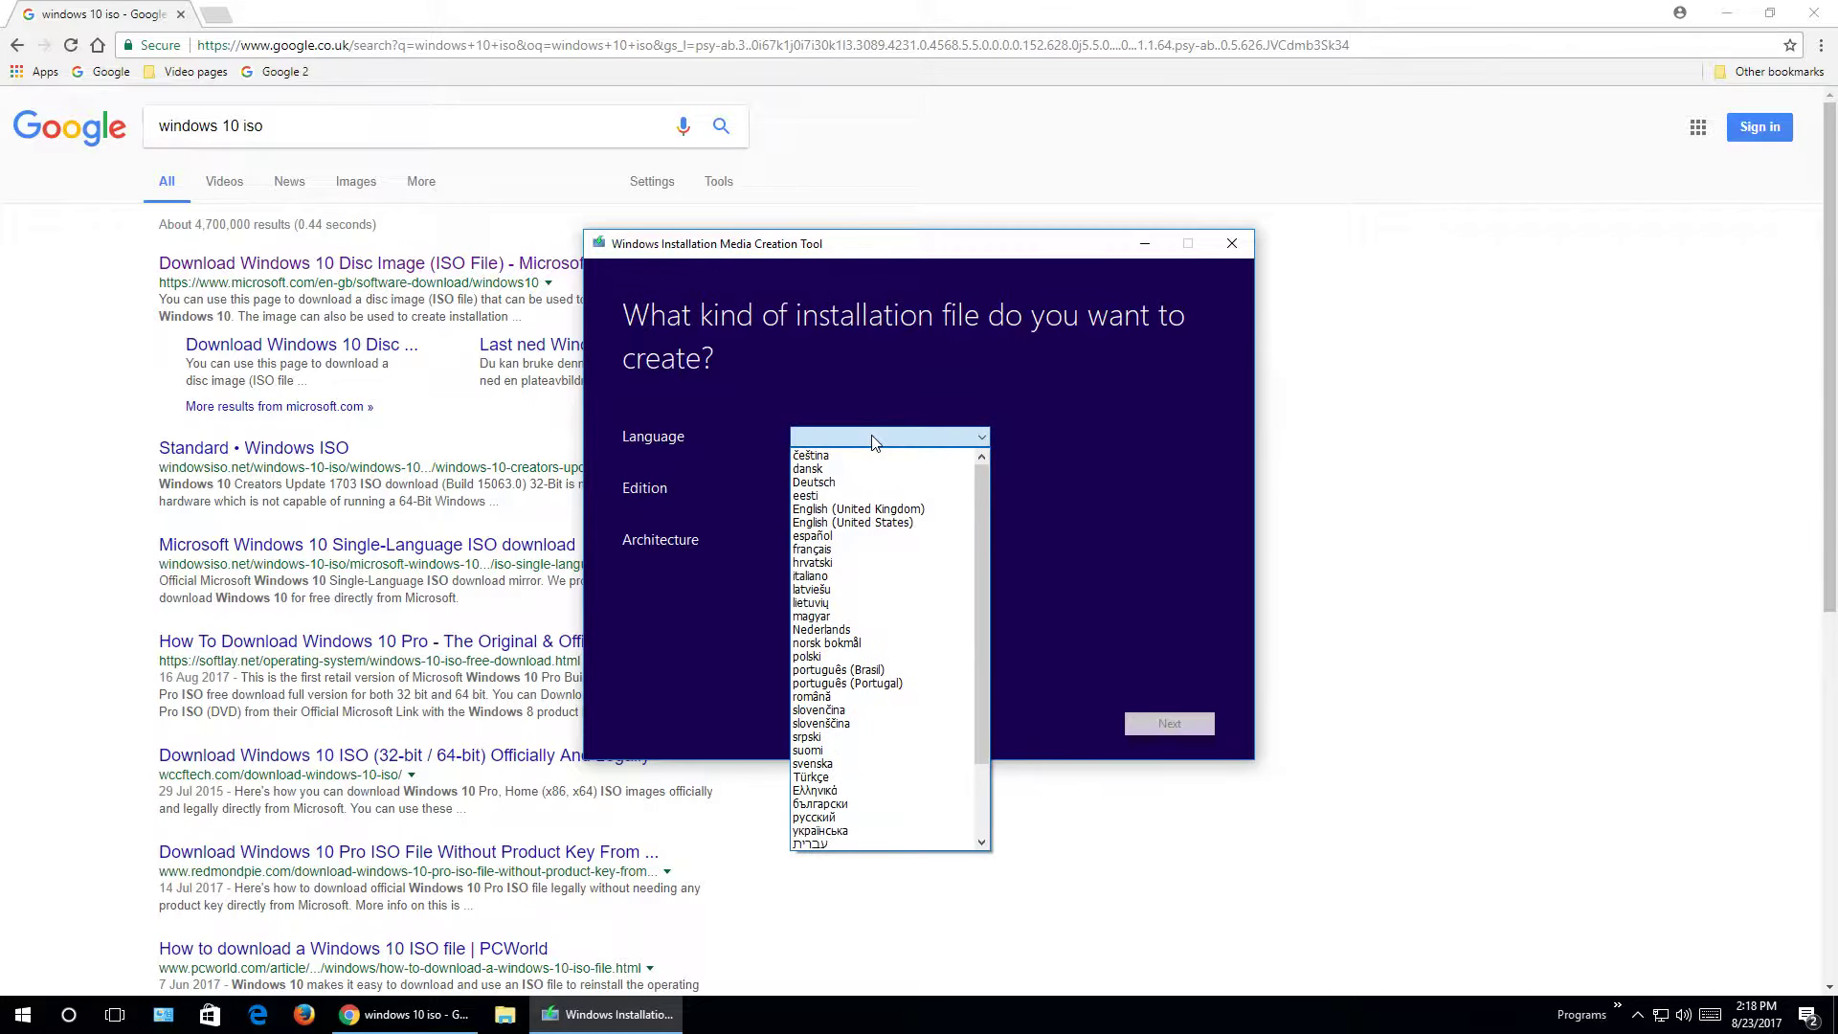
left_click(919, 509)
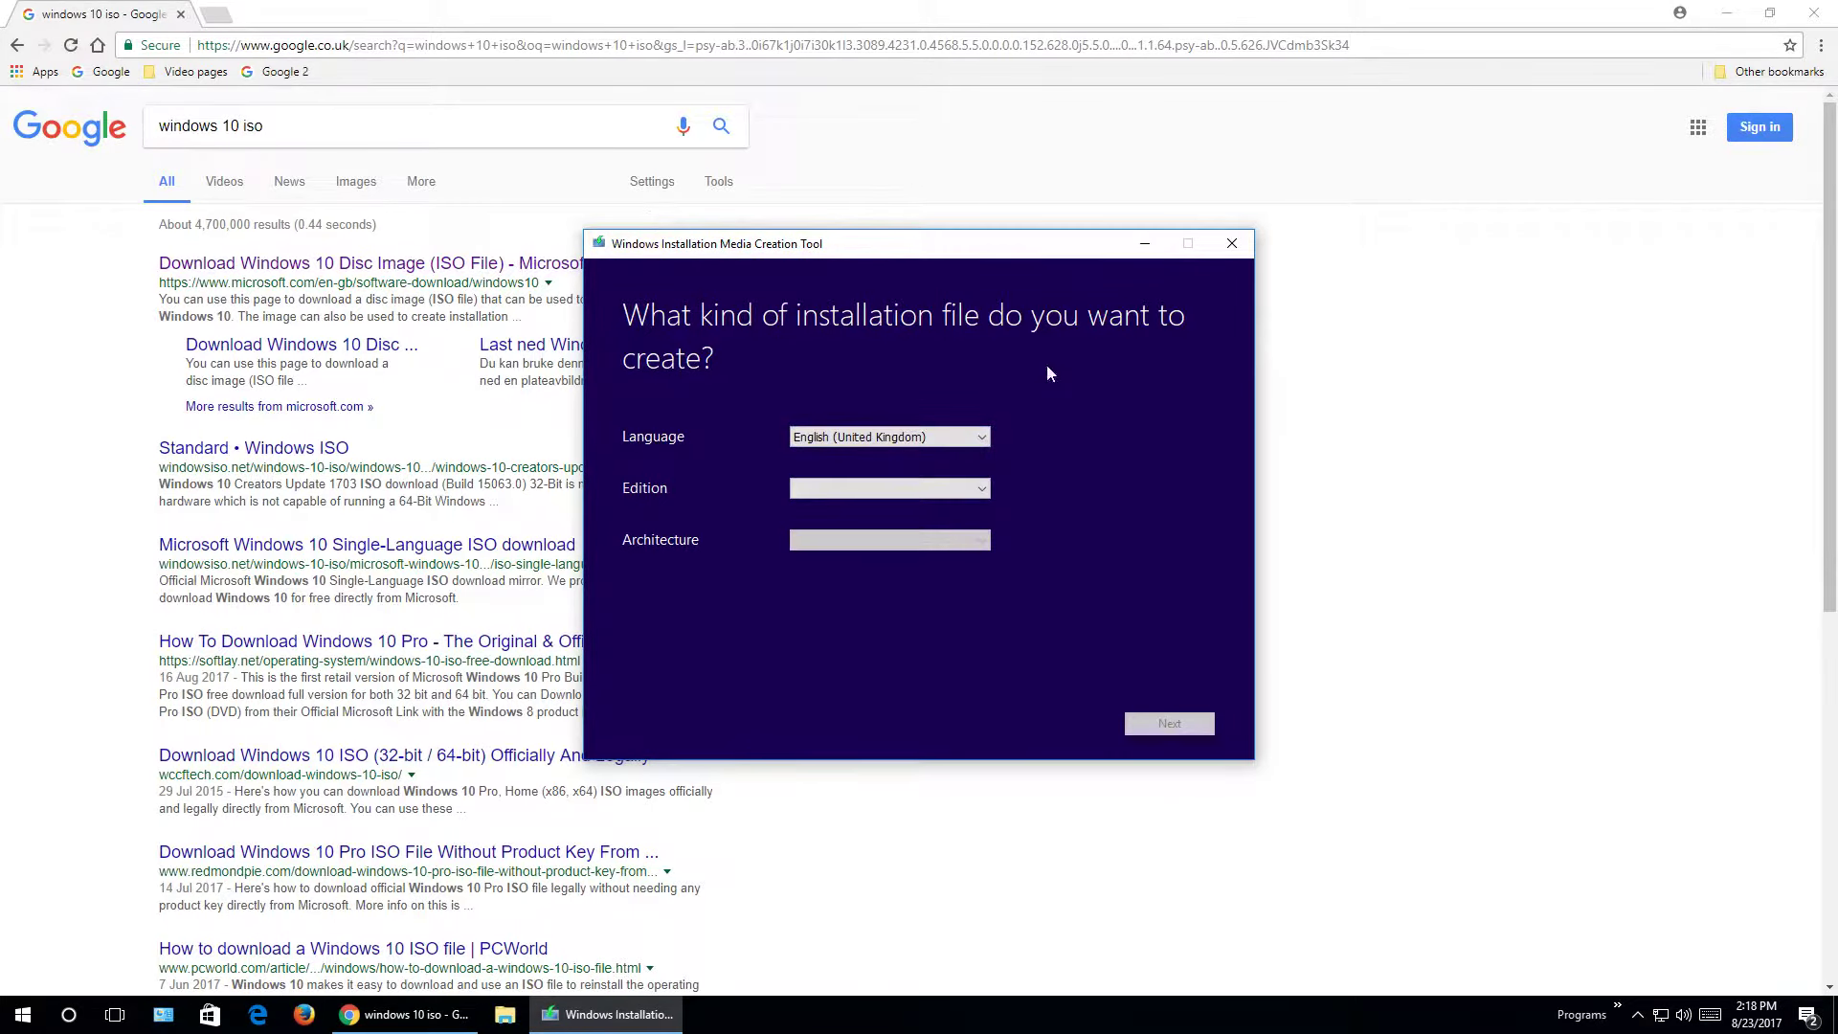
left_click_drag(1012, 249, 1166, 290)
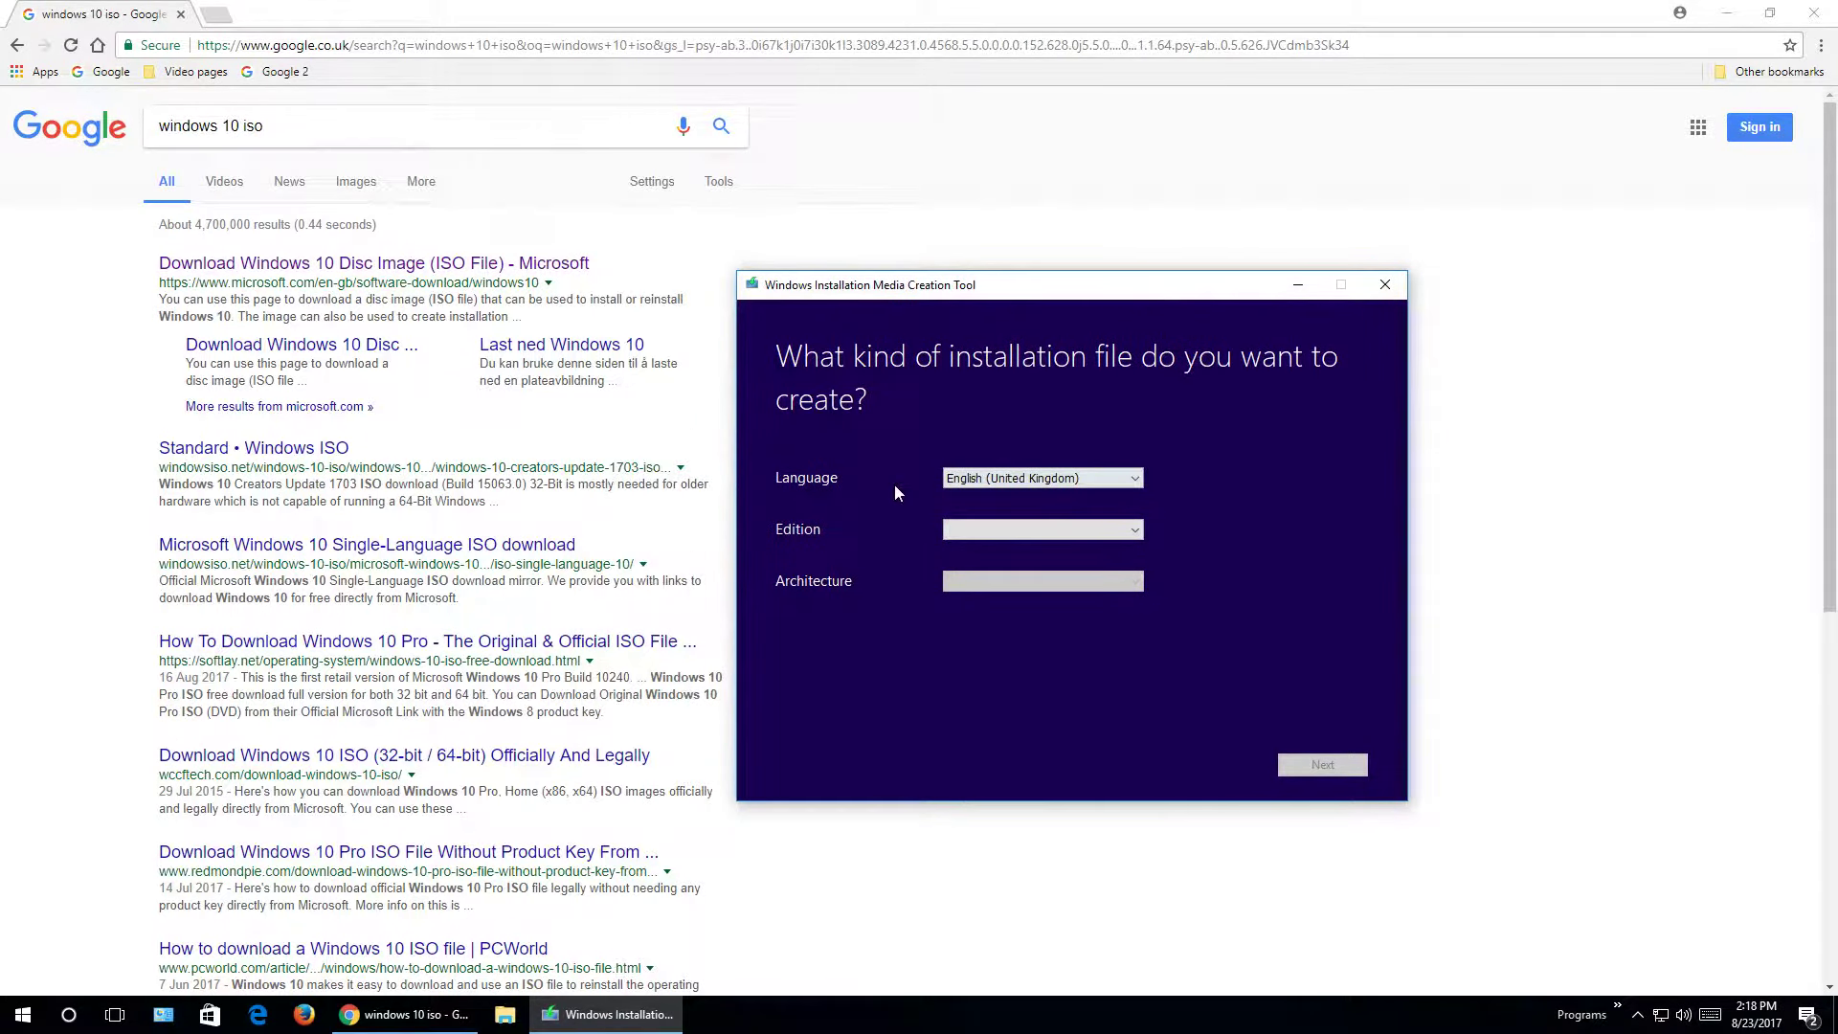
Set the edition to Windows 8.1 Pro and the architecture to 64-bit (x64), and continue to the save options
left_click(990, 532)
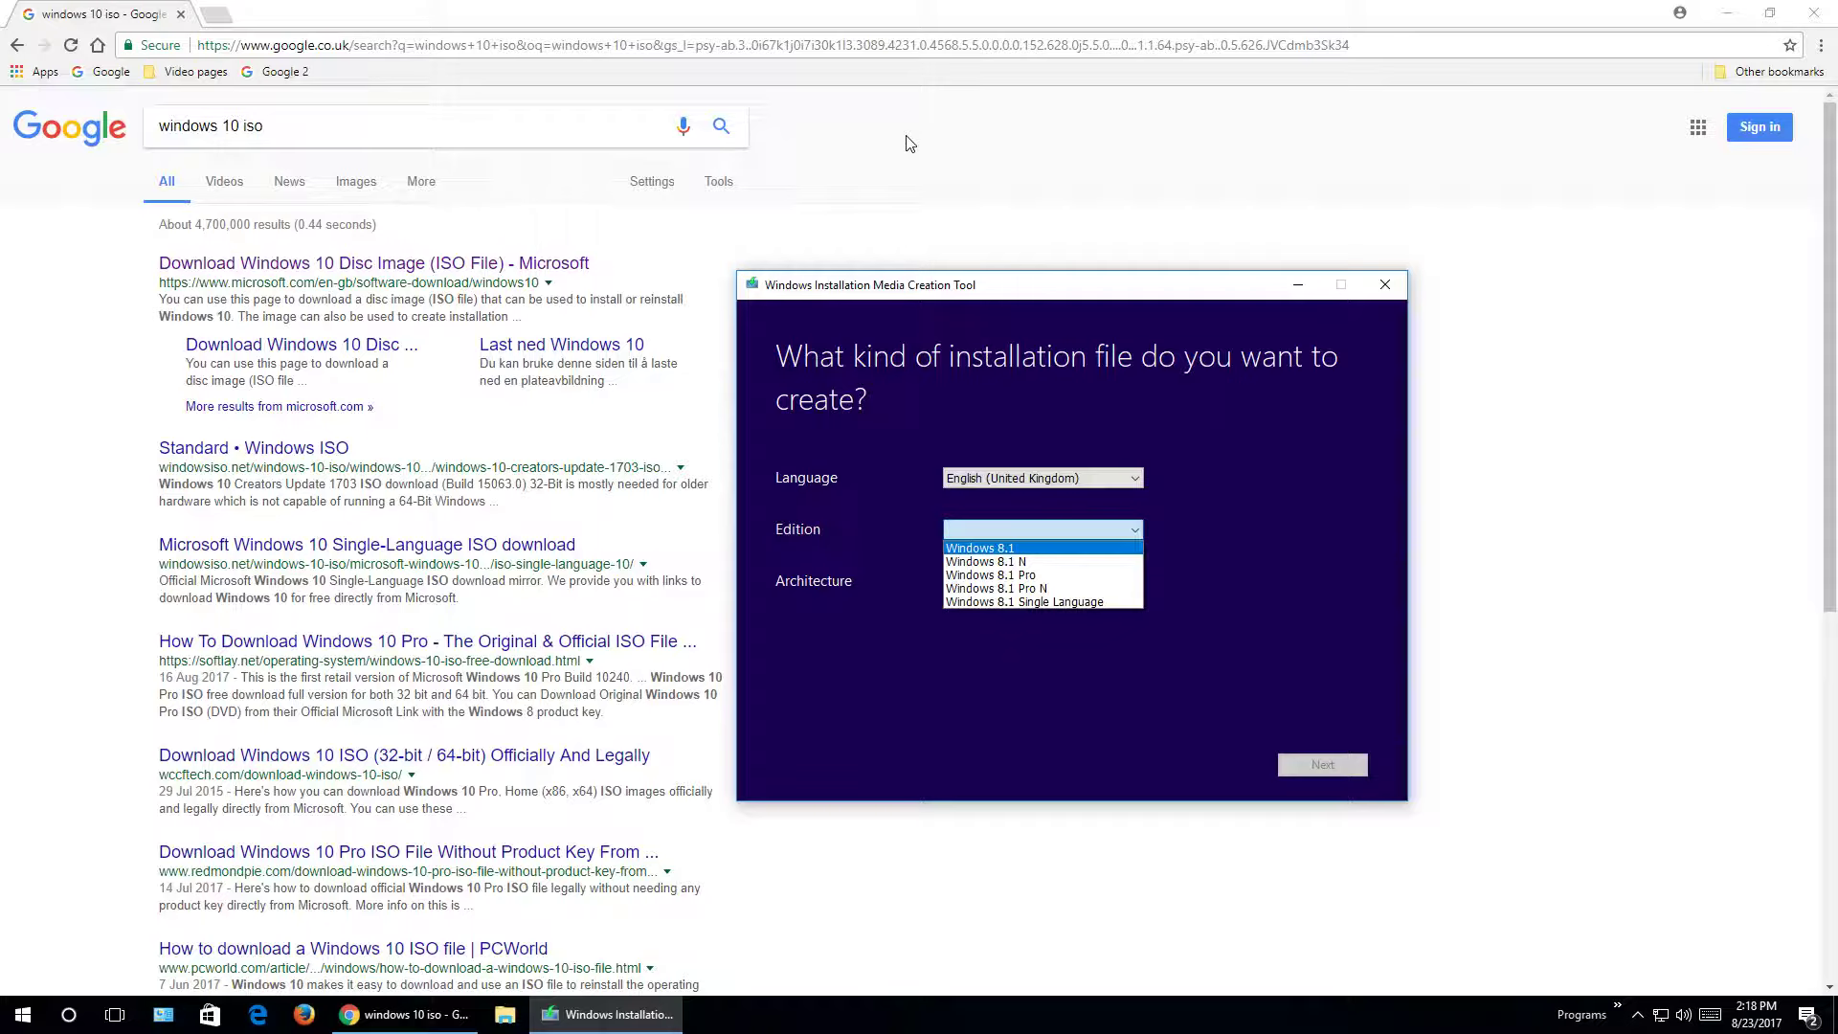
left_click(1046, 576)
left_click(1038, 582)
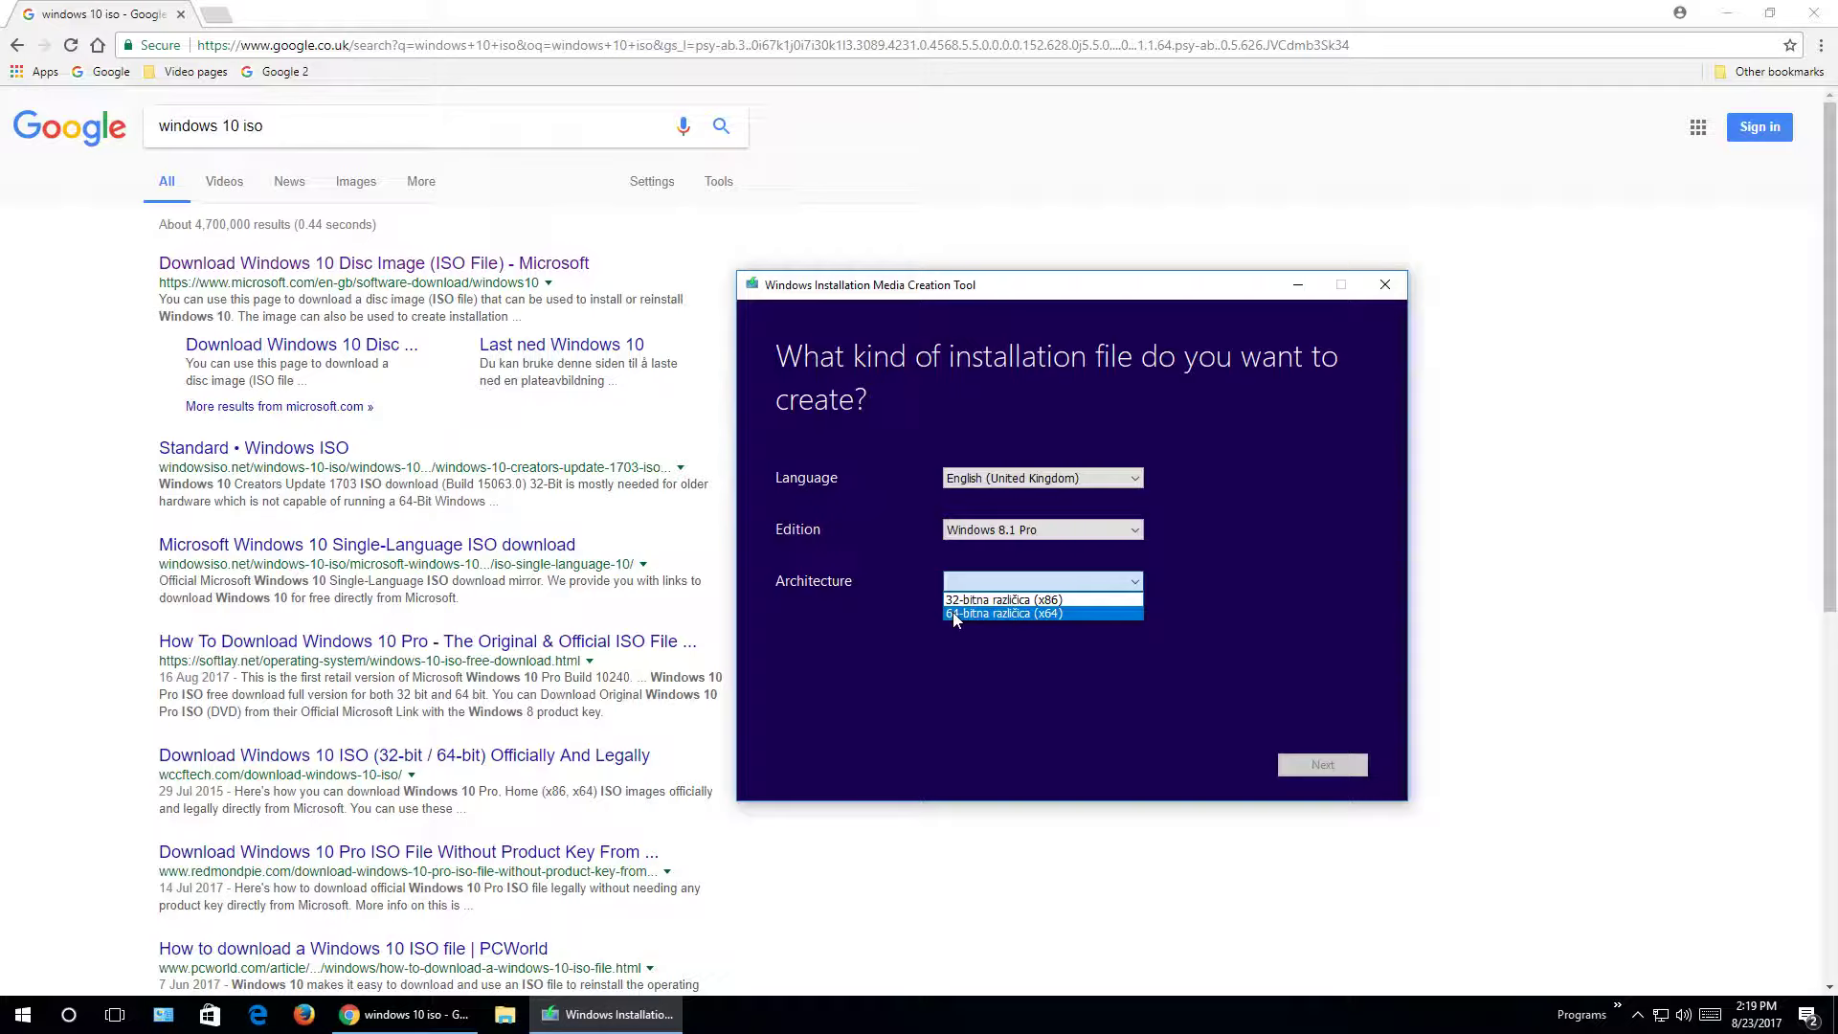
left_click(1034, 621)
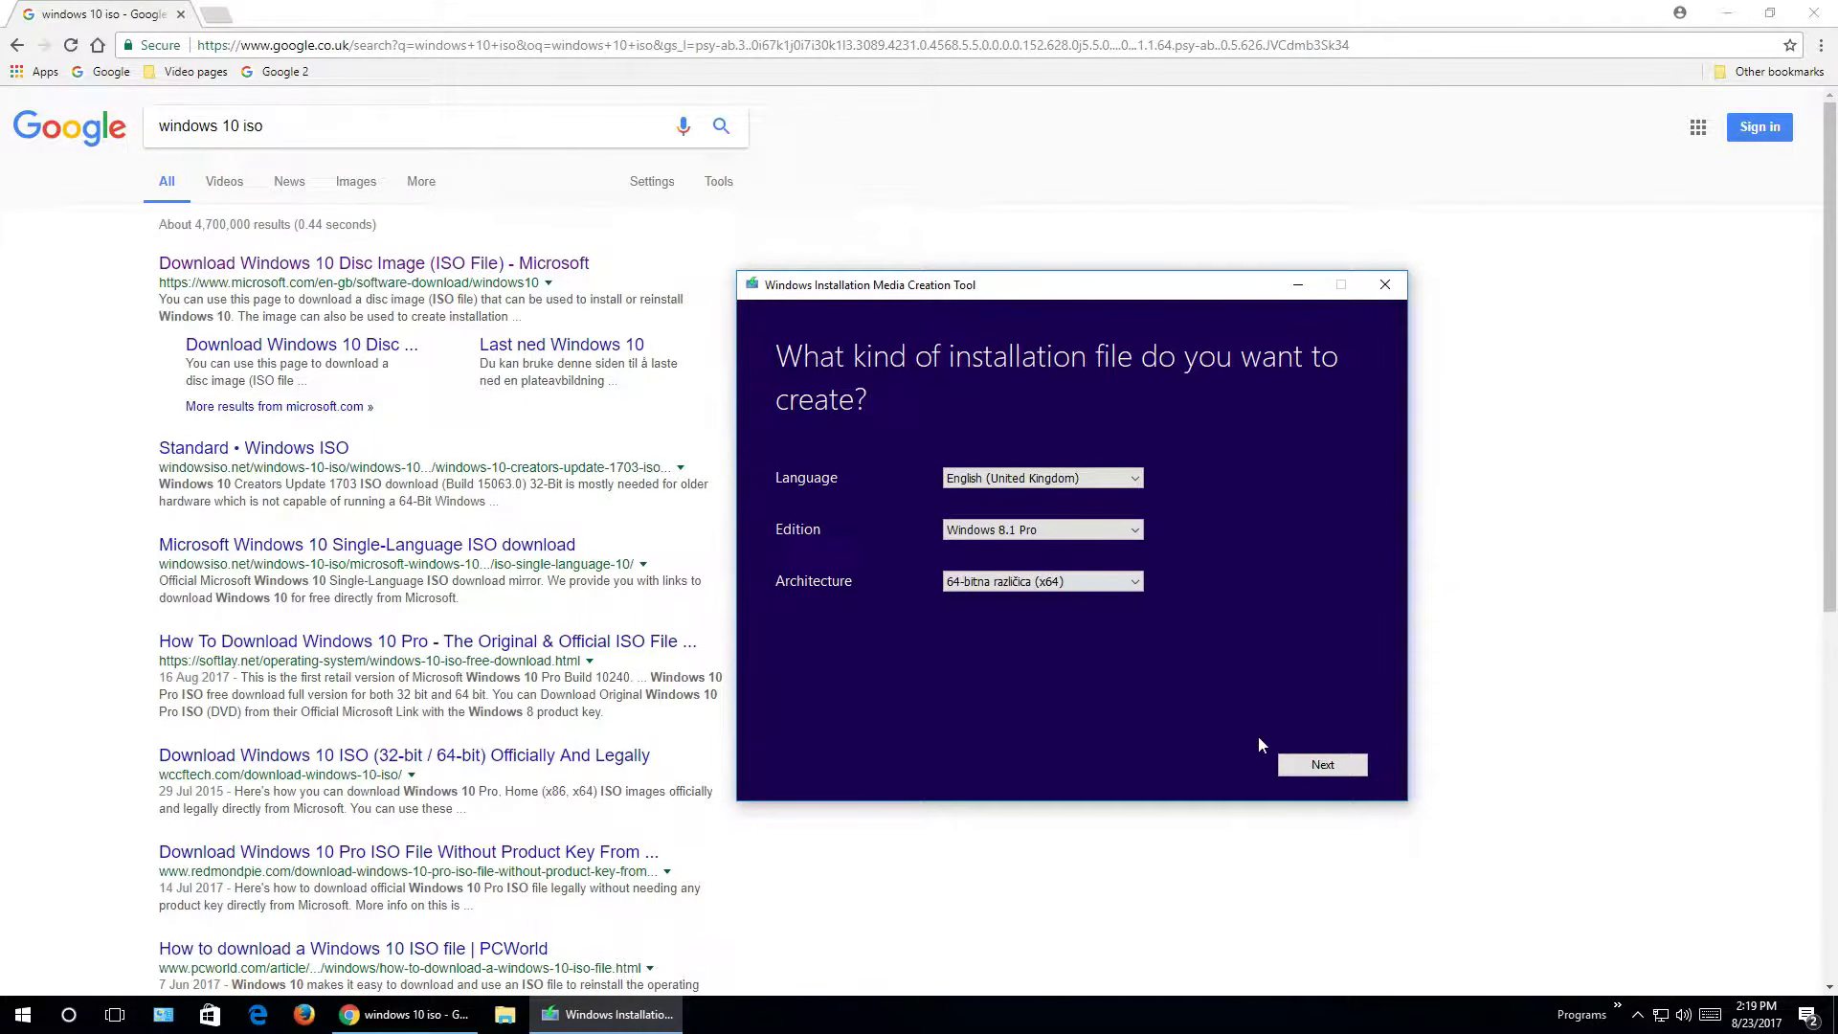
left_click(1319, 767)
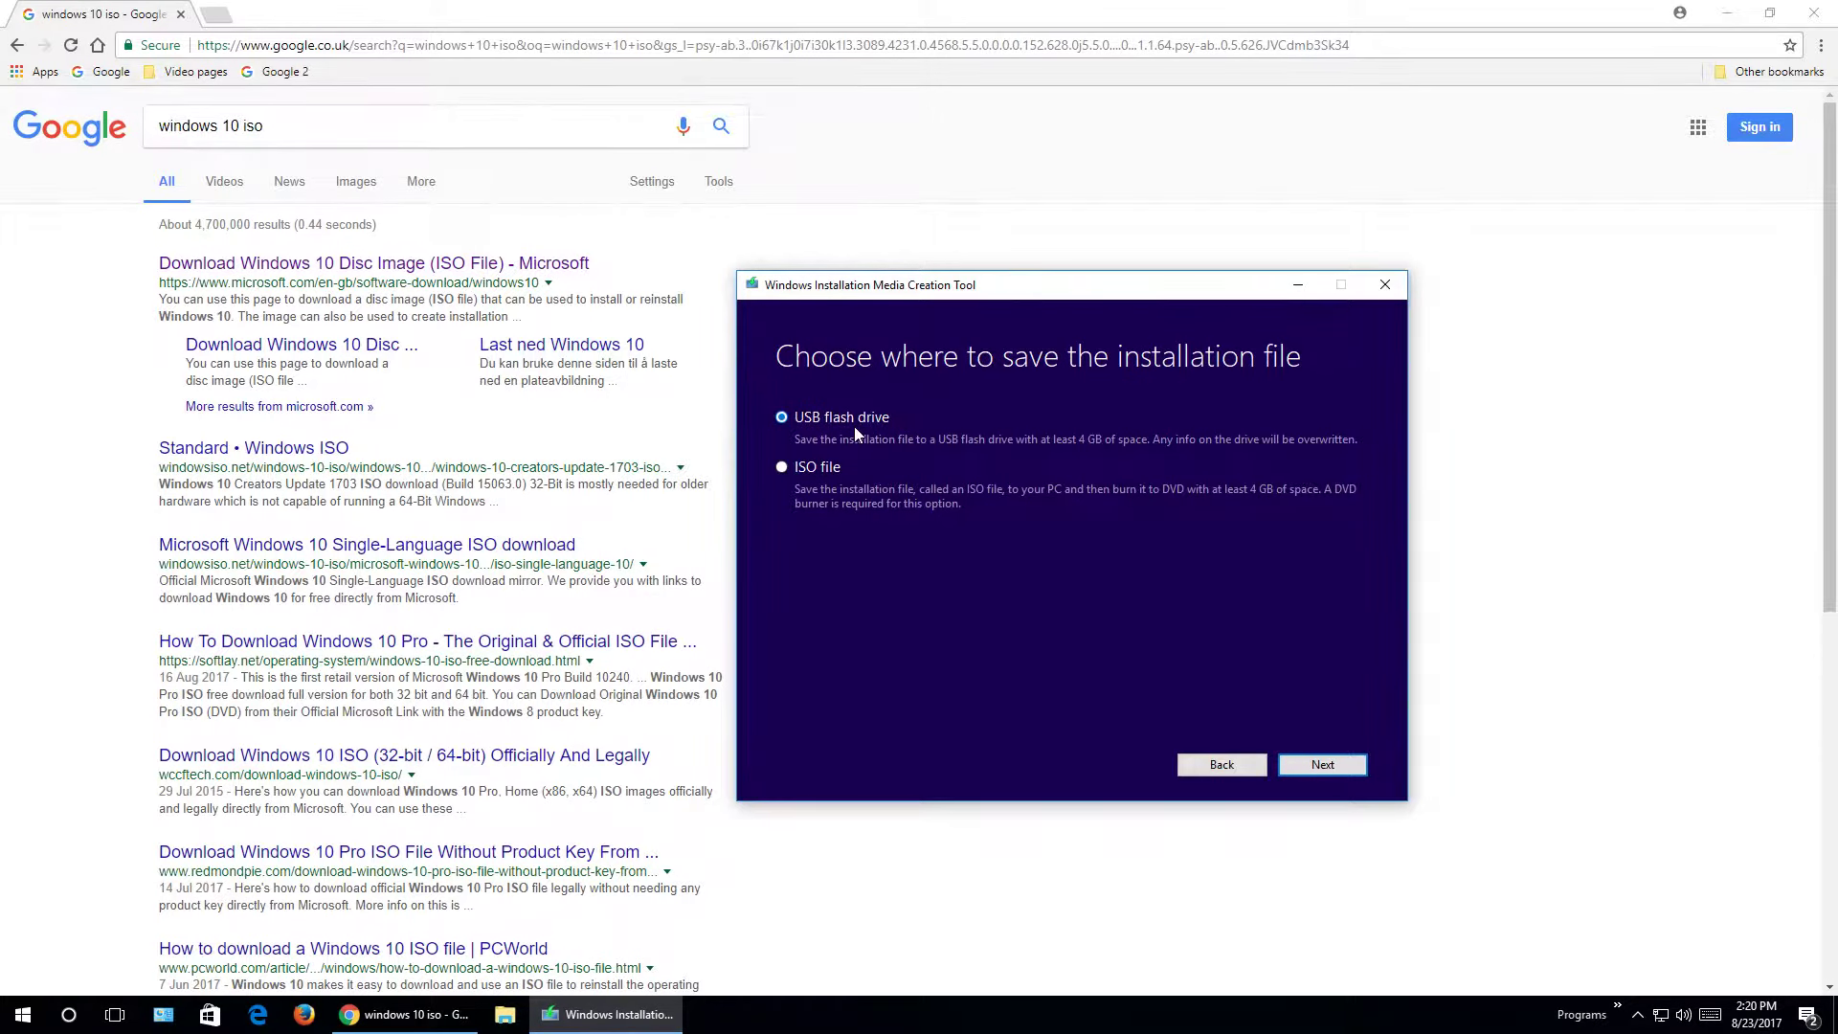
Save the installation as an ISO file in the Desktop's ISOs folder, adding "8.1 x64 en" after "Windows" in the file name
left_click(782, 468)
left_click(1304, 758)
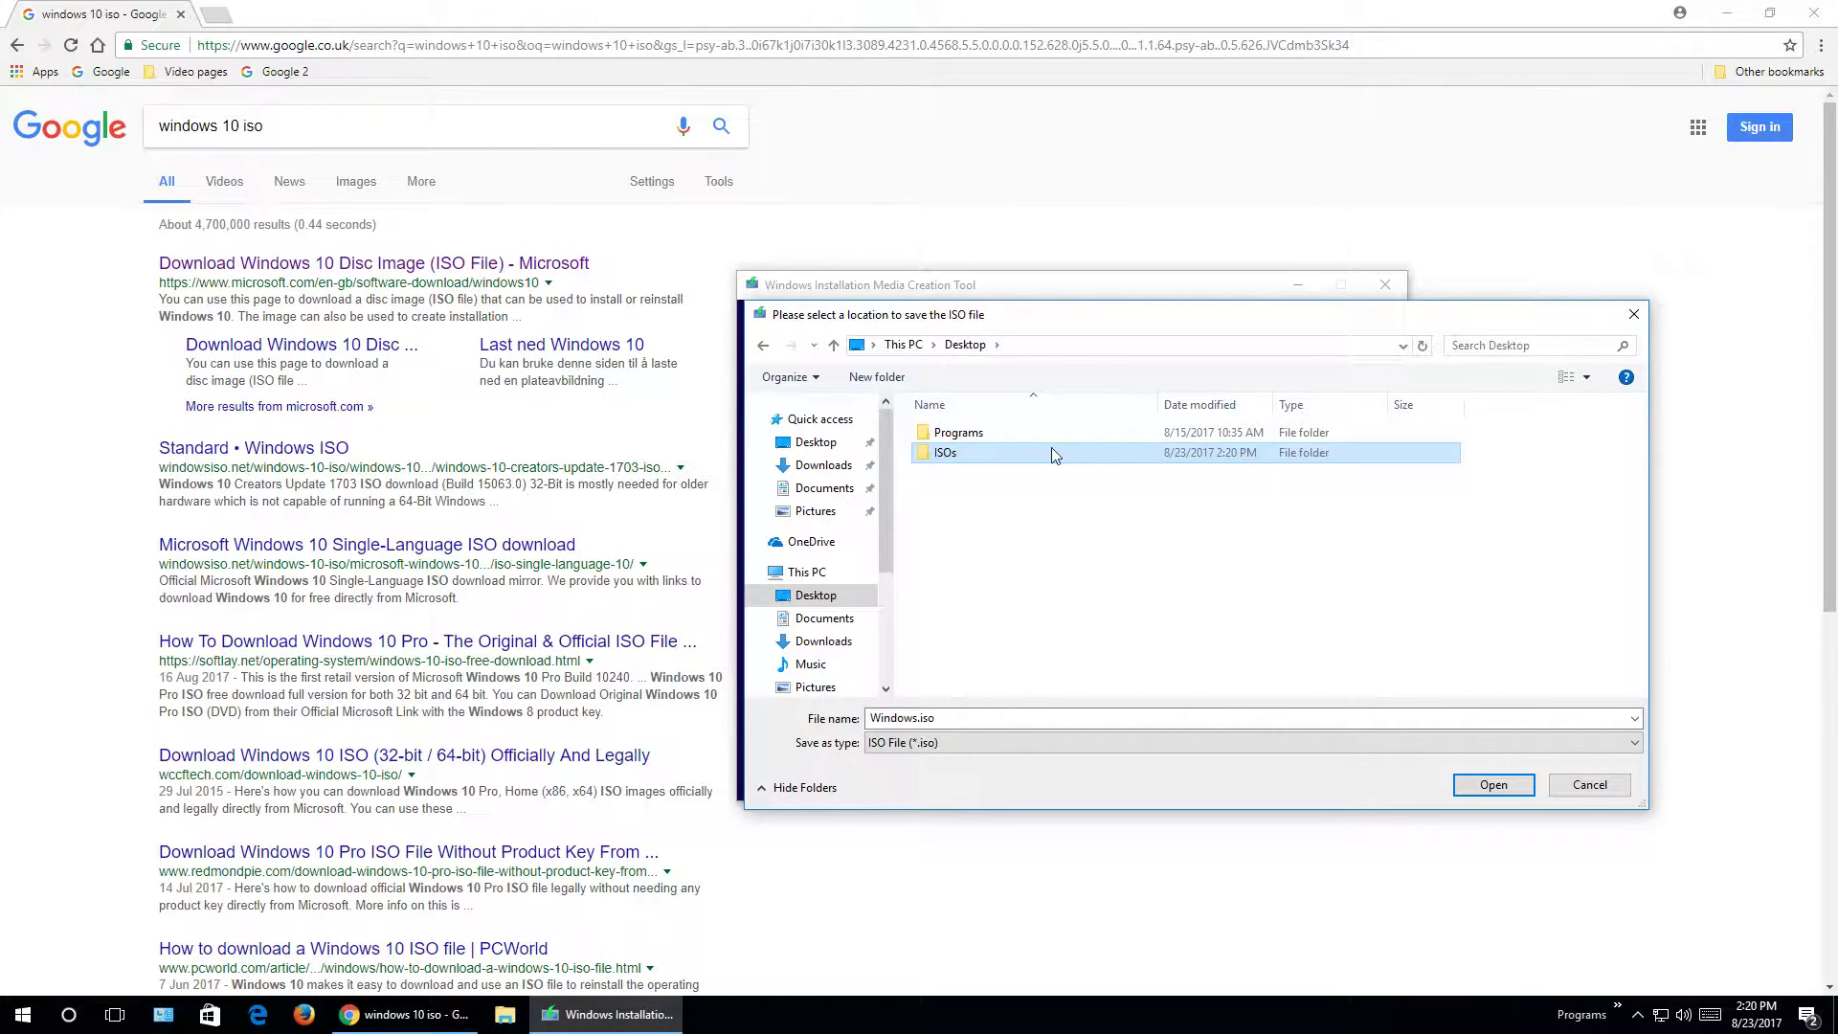
double_click(1051, 446)
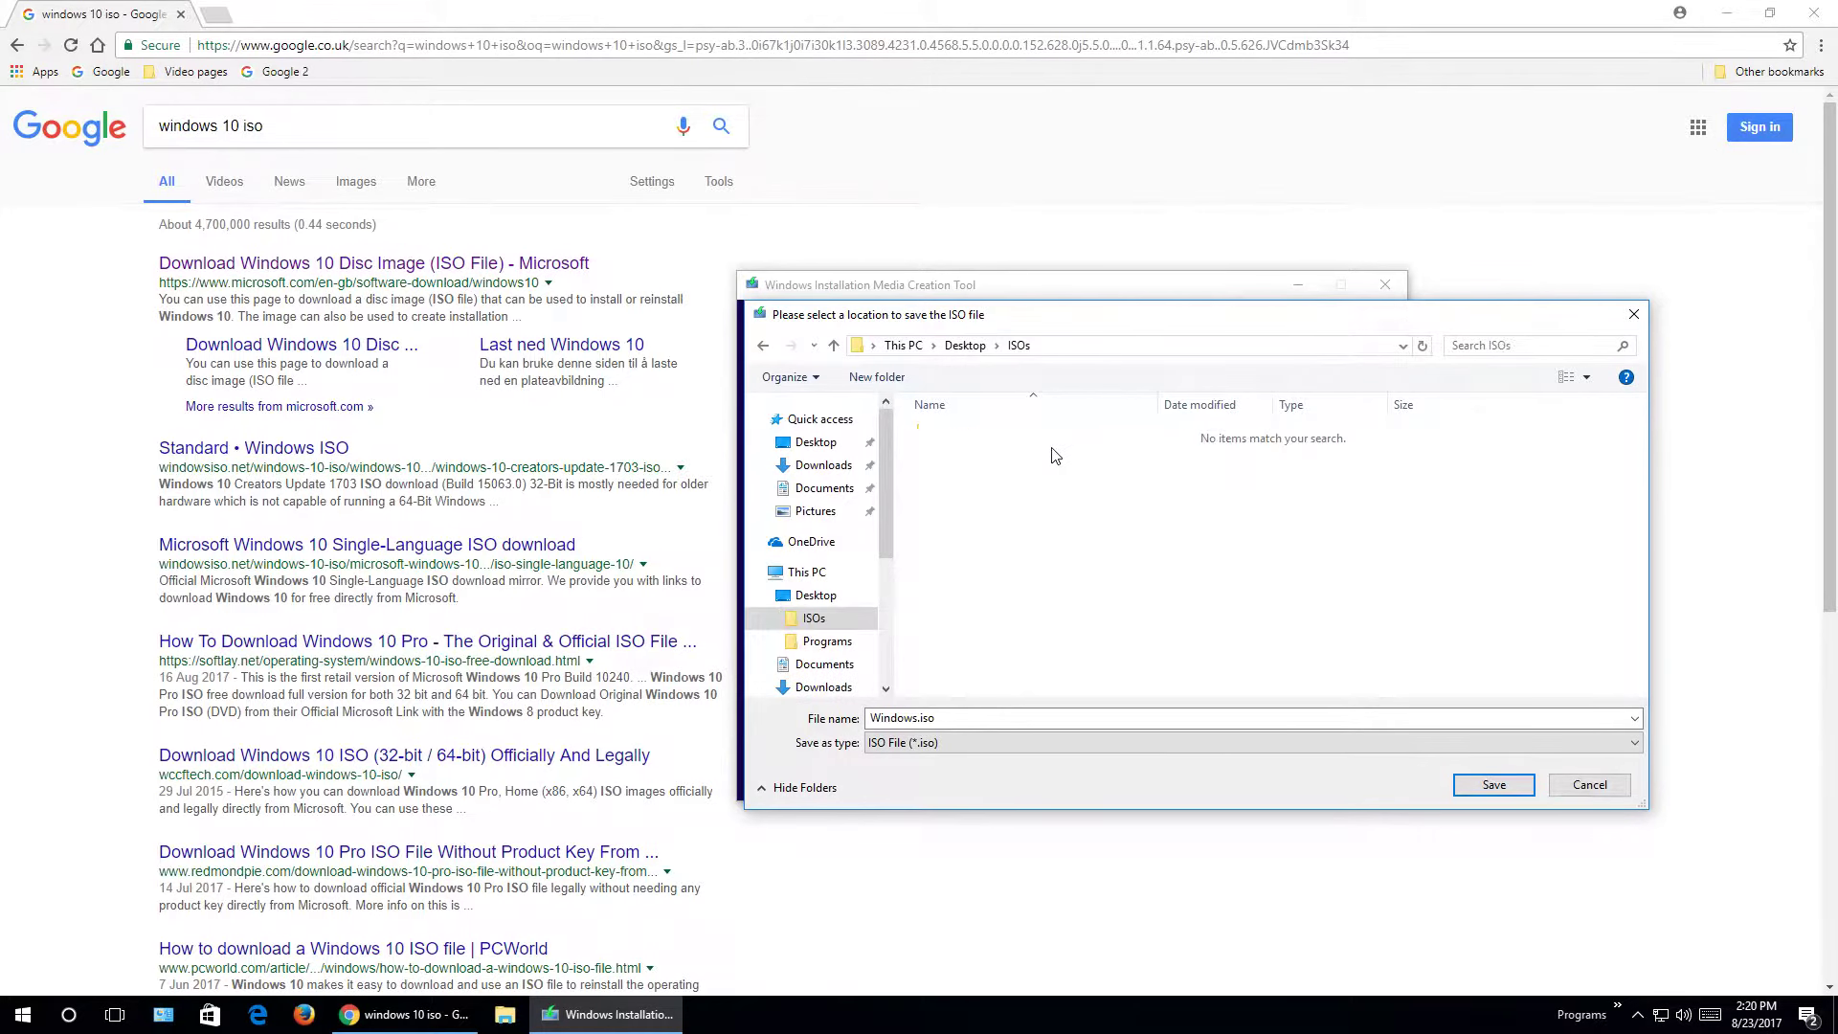
double_click(916, 718)
left_click(917, 718)
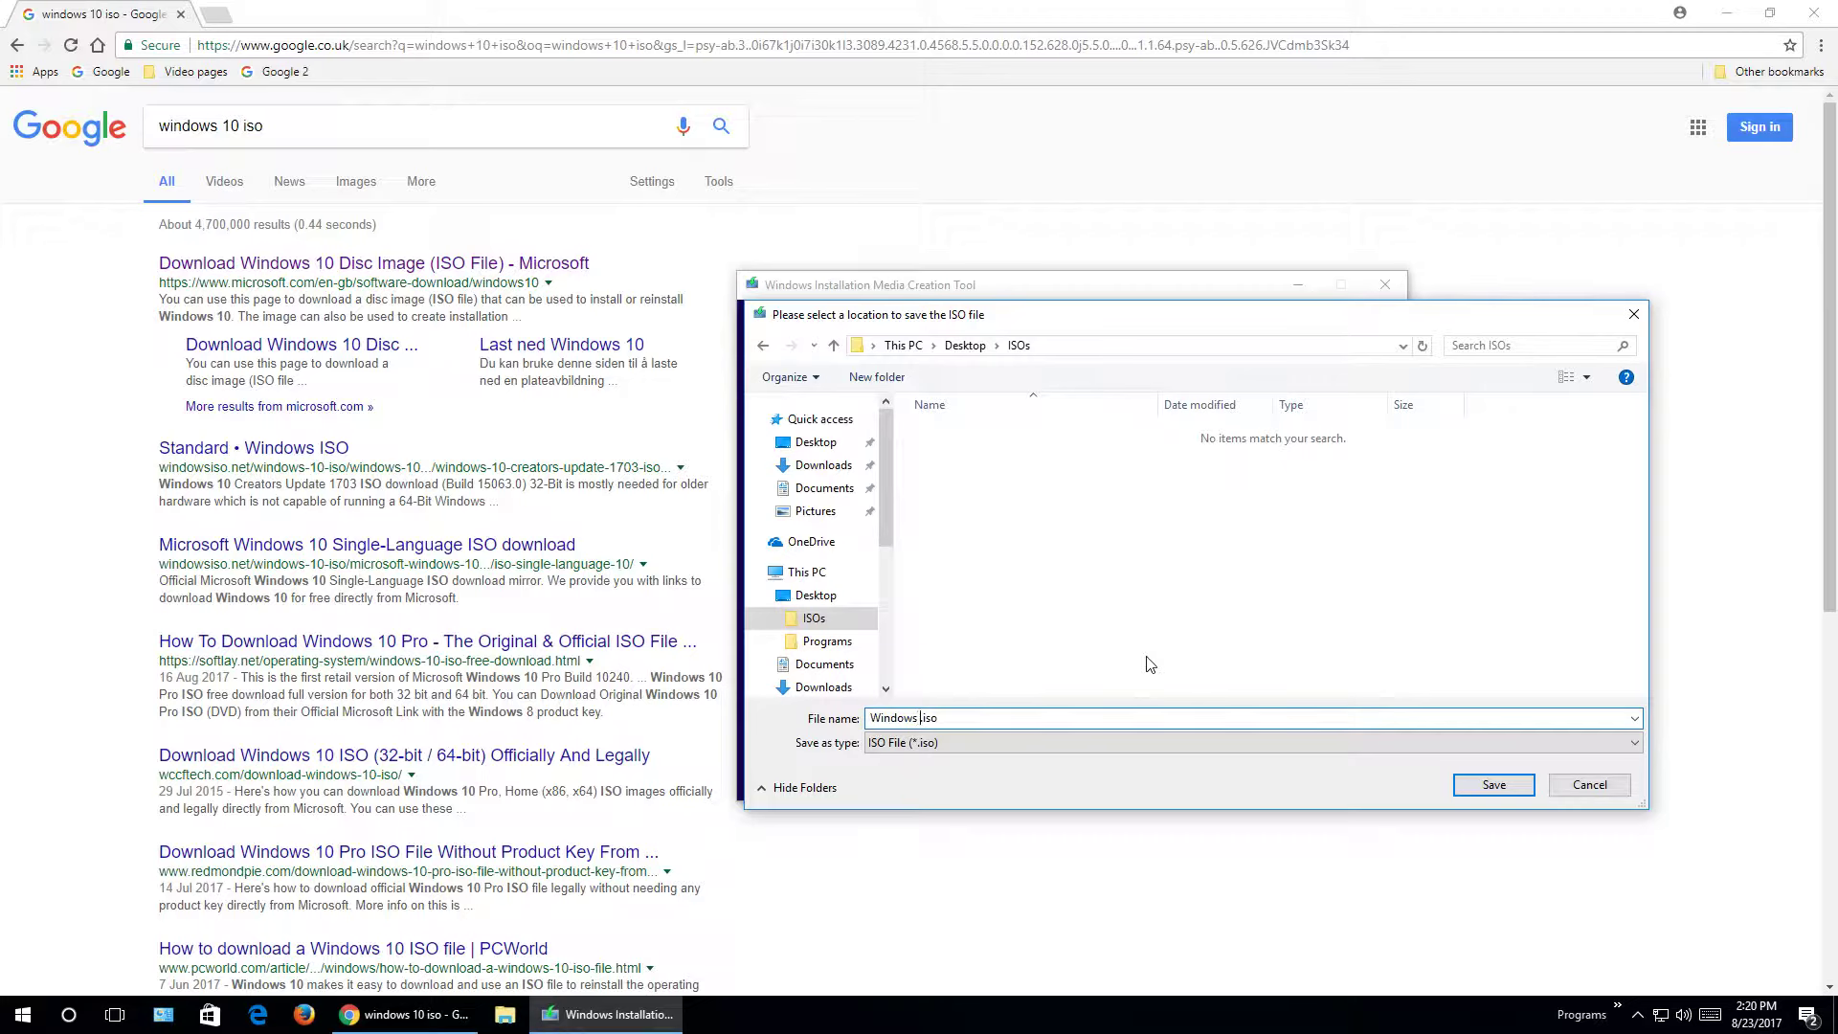
type("8.1 x64 en")
left_click(961, 725)
left_click(1489, 785)
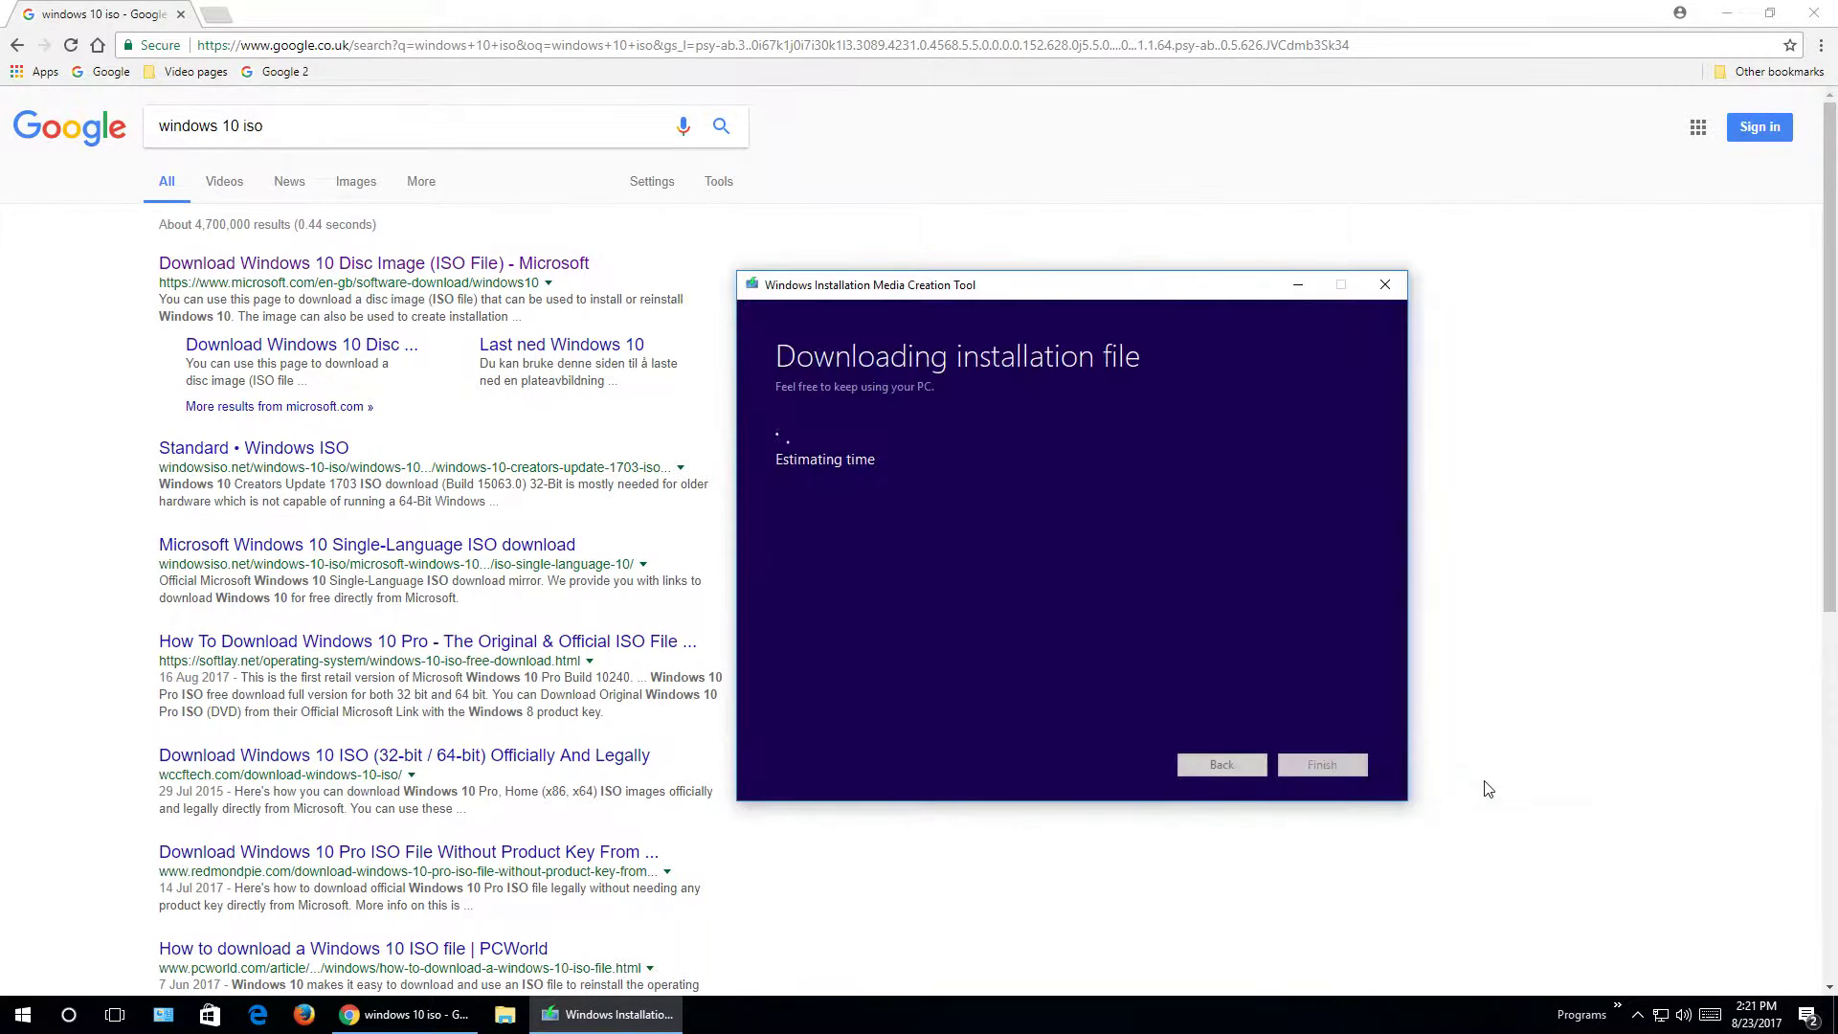
Move the Windows 8.1 download window aside and download the media creation tool from Microsoft's Windows 10 page, returning to the search results
left_click_drag(1043, 284, 1476, 293)
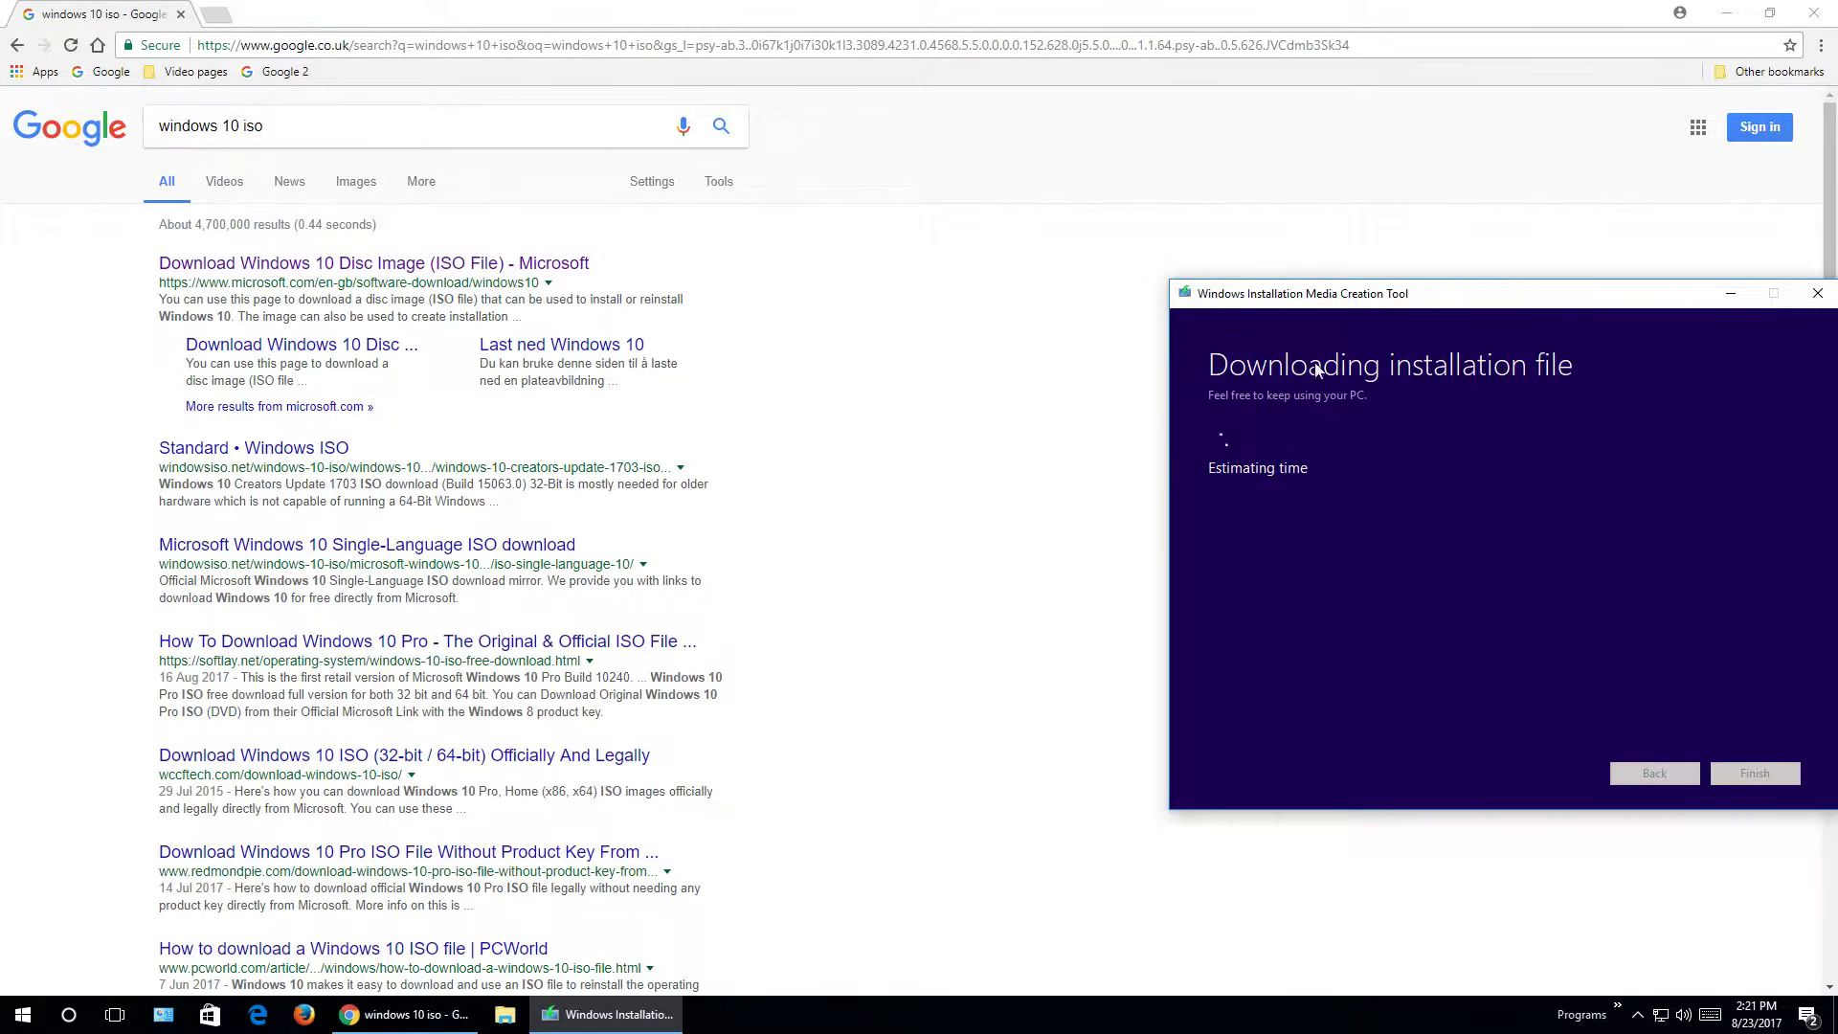
left_click(484, 261)
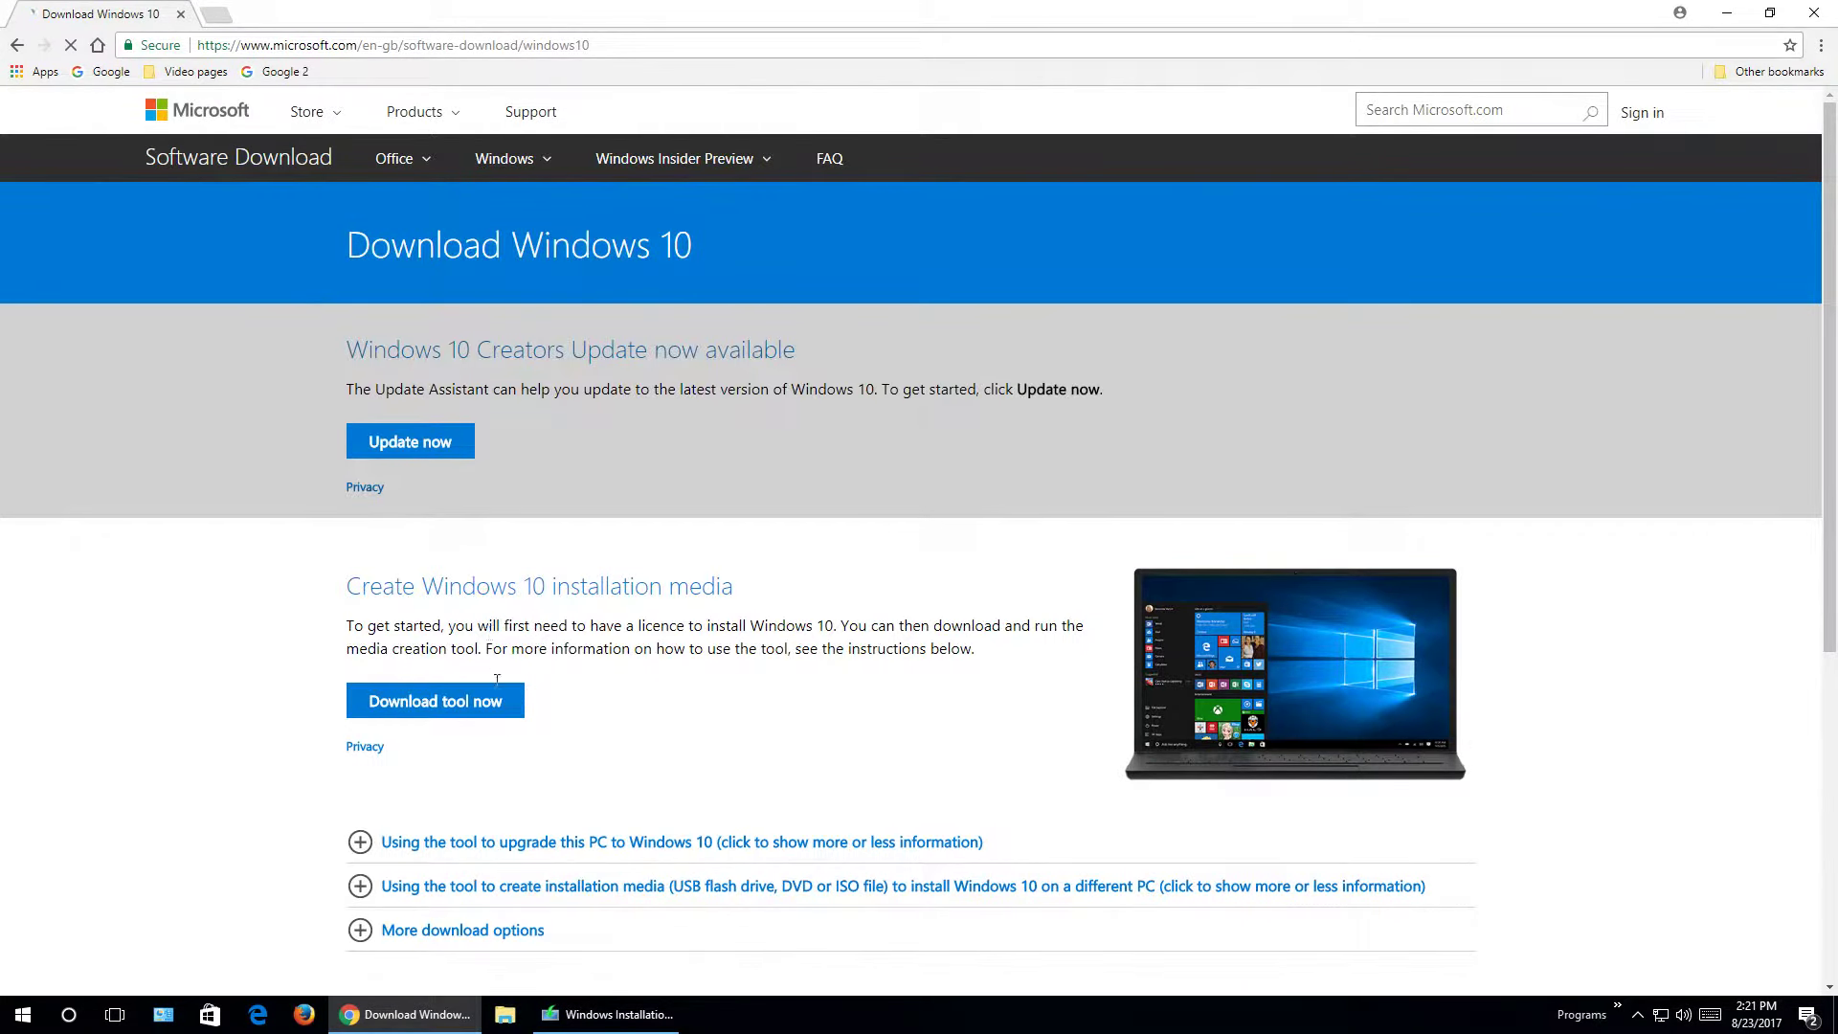
left_click(422, 709)
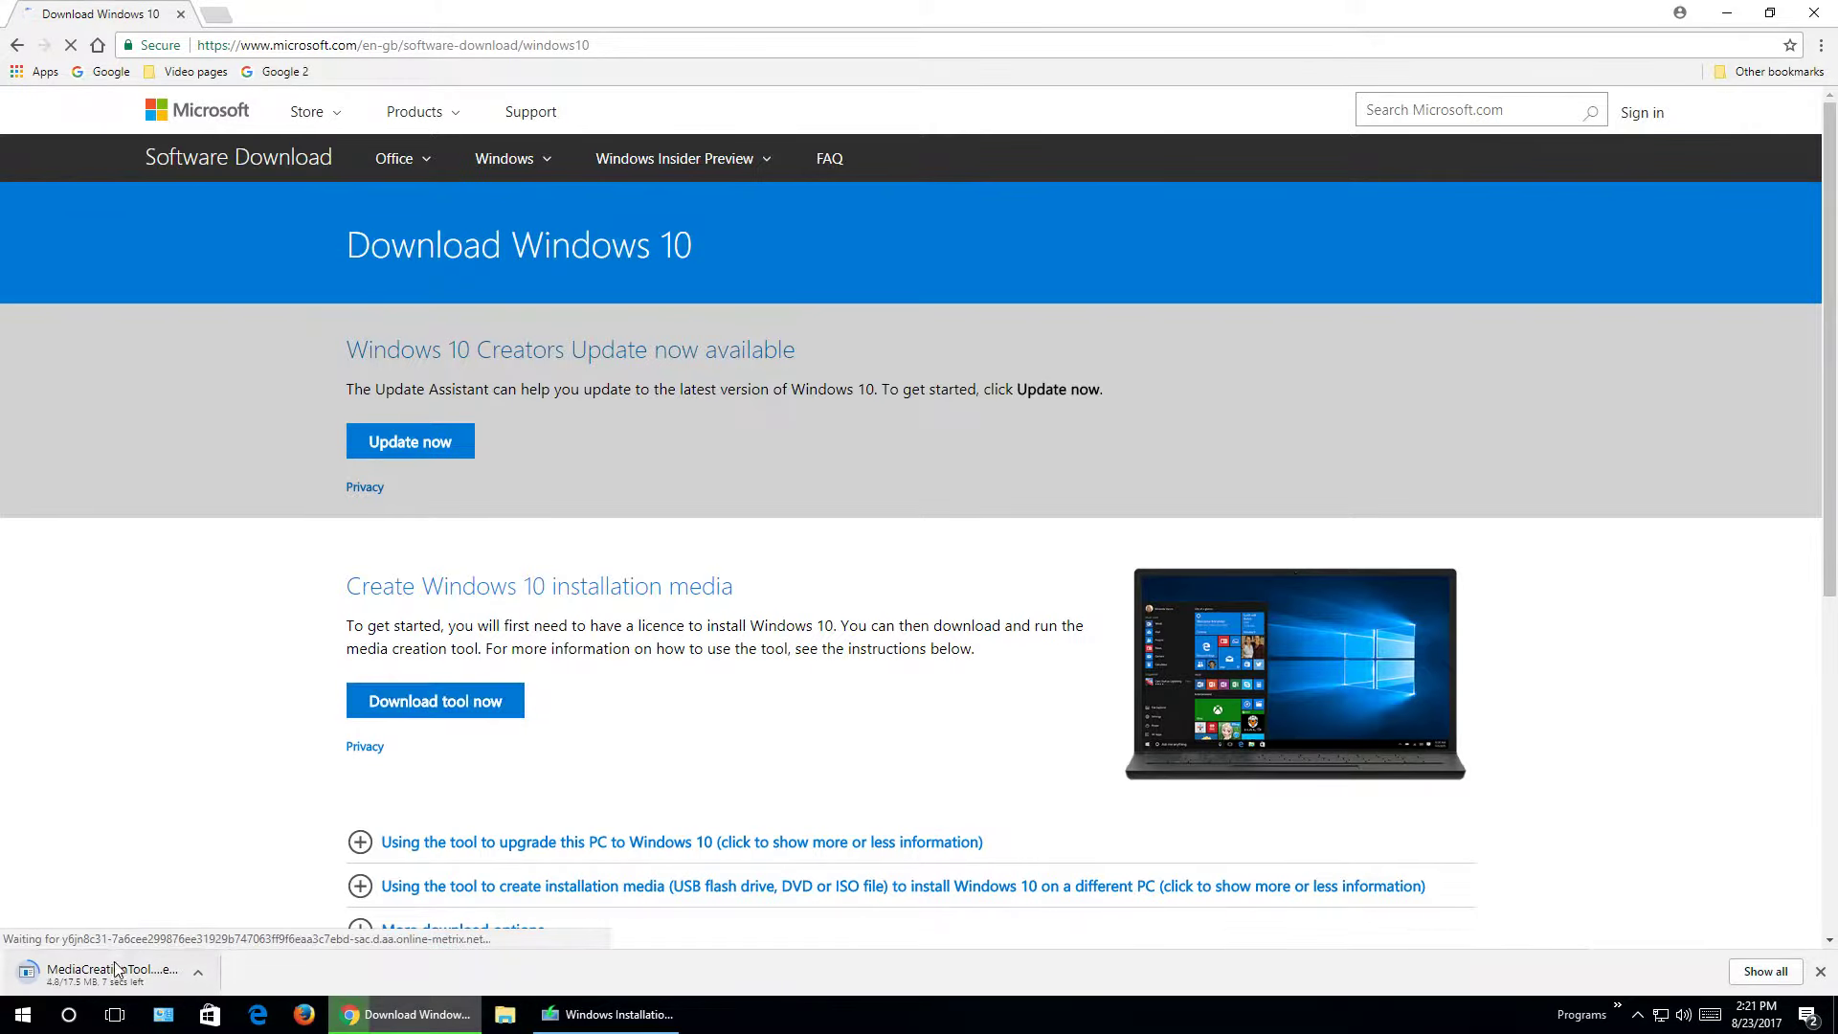
key("alt+Left")
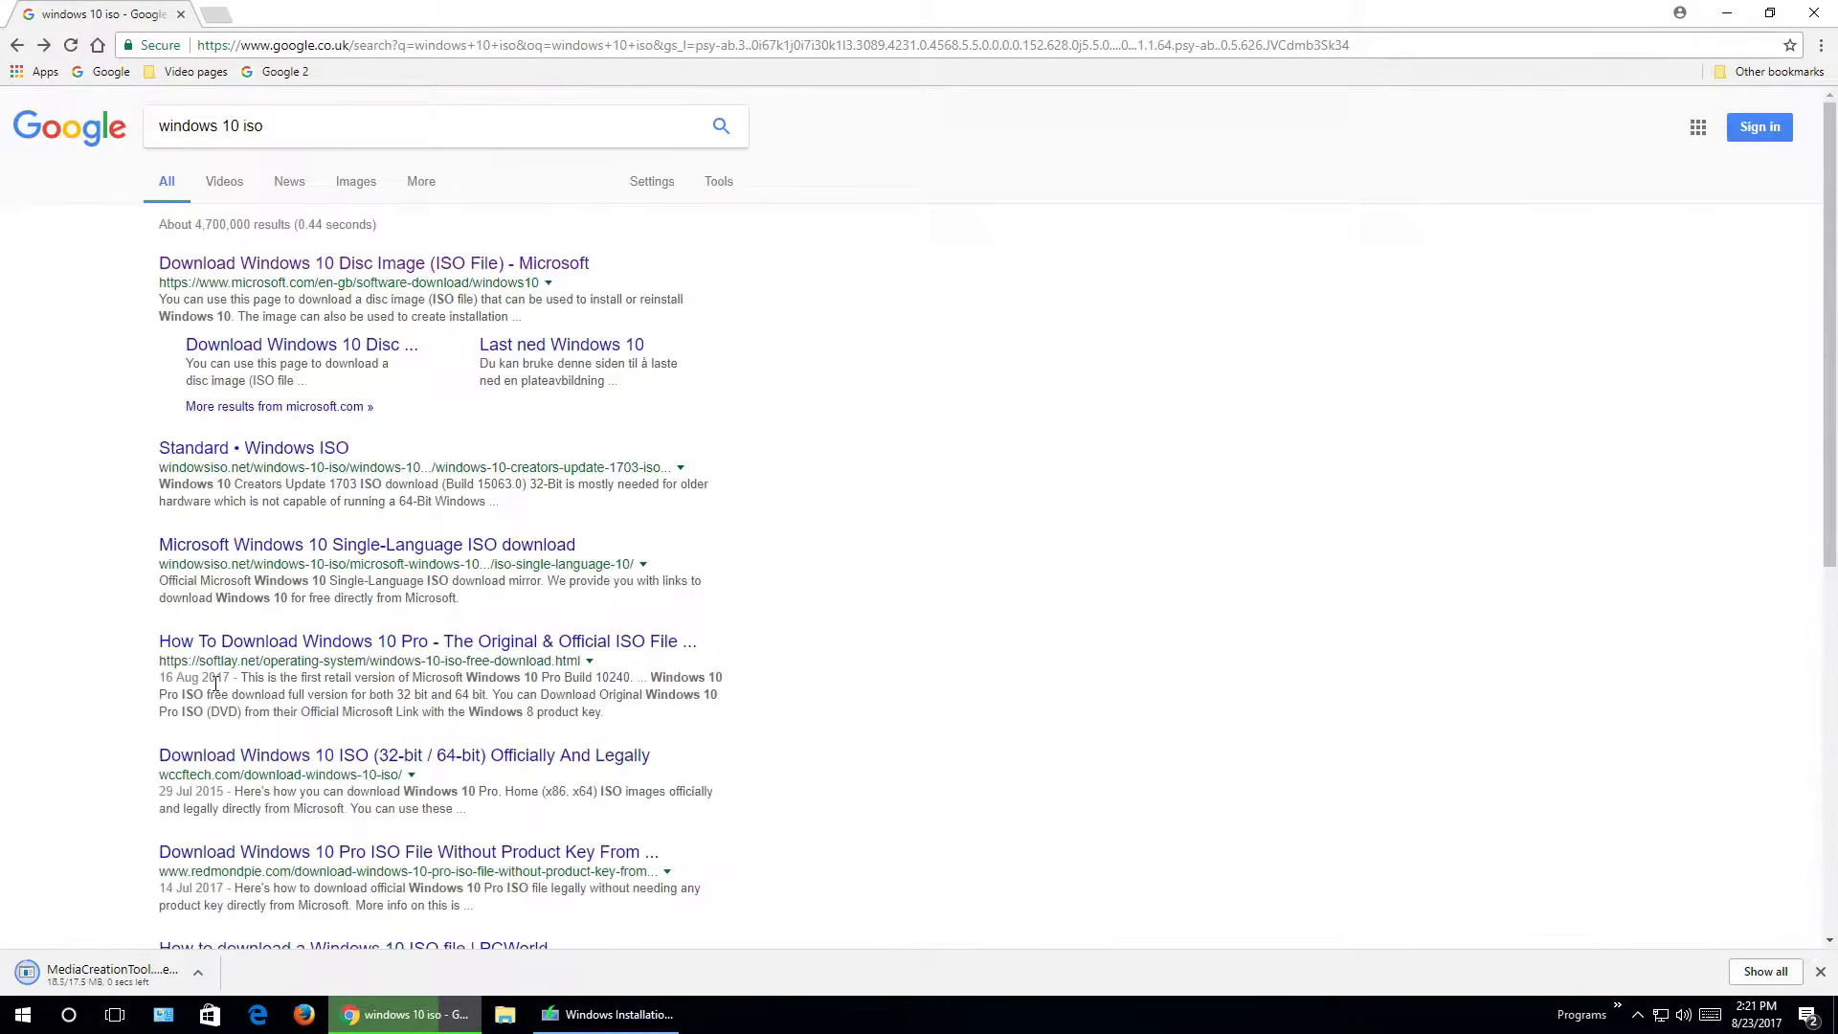
Run the Windows 10 media creation tool, accept the license terms and choose to create installation media for another PC
left_click(117, 984)
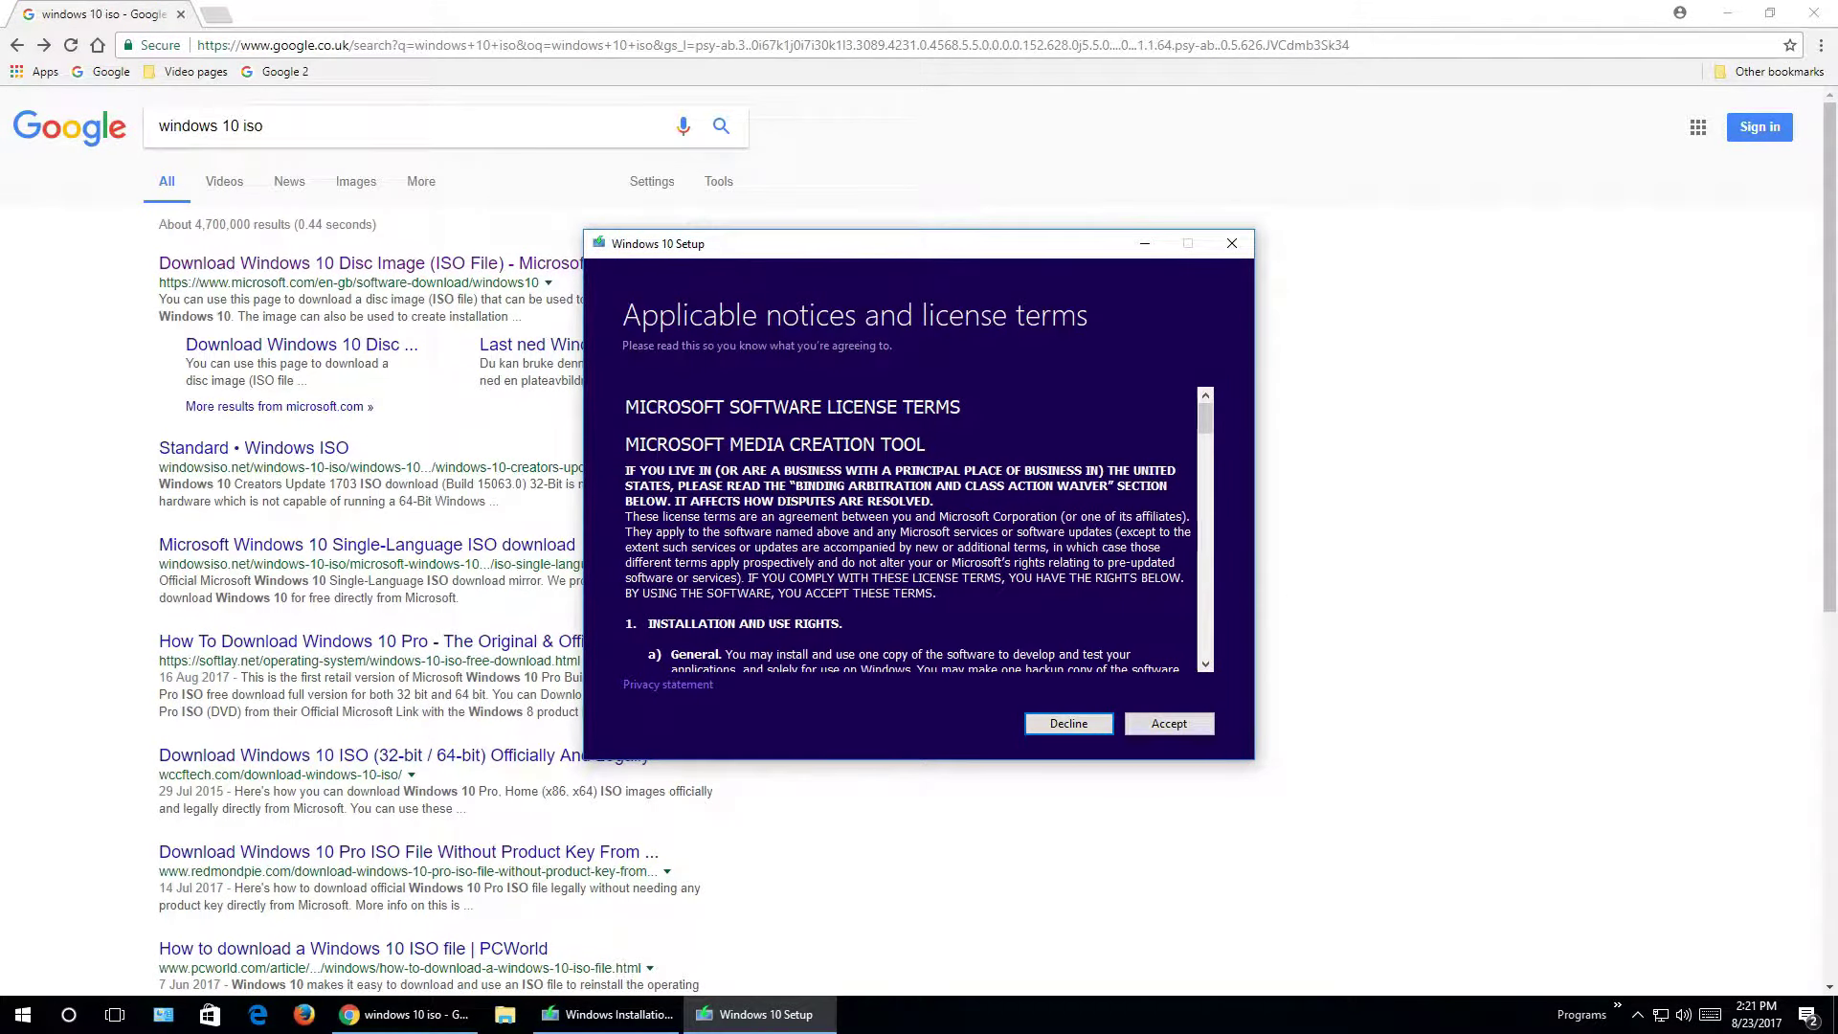
left_click(1139, 730)
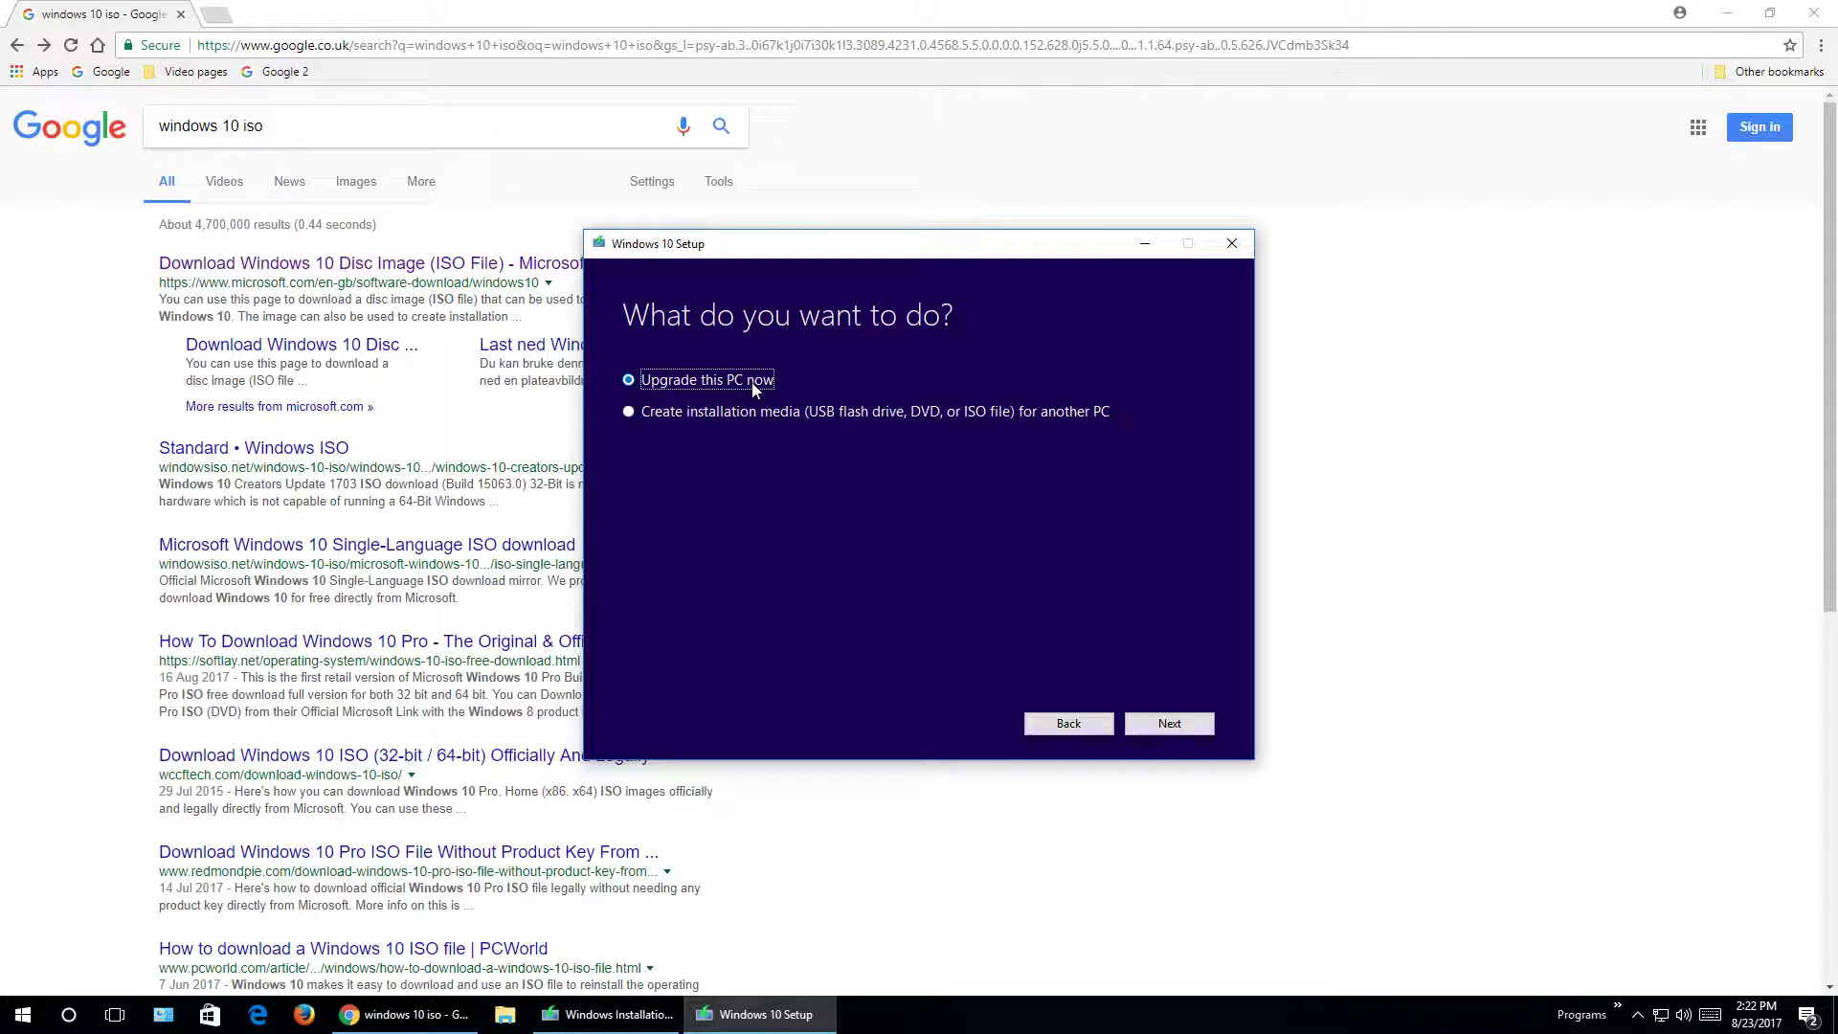
left_click(629, 413)
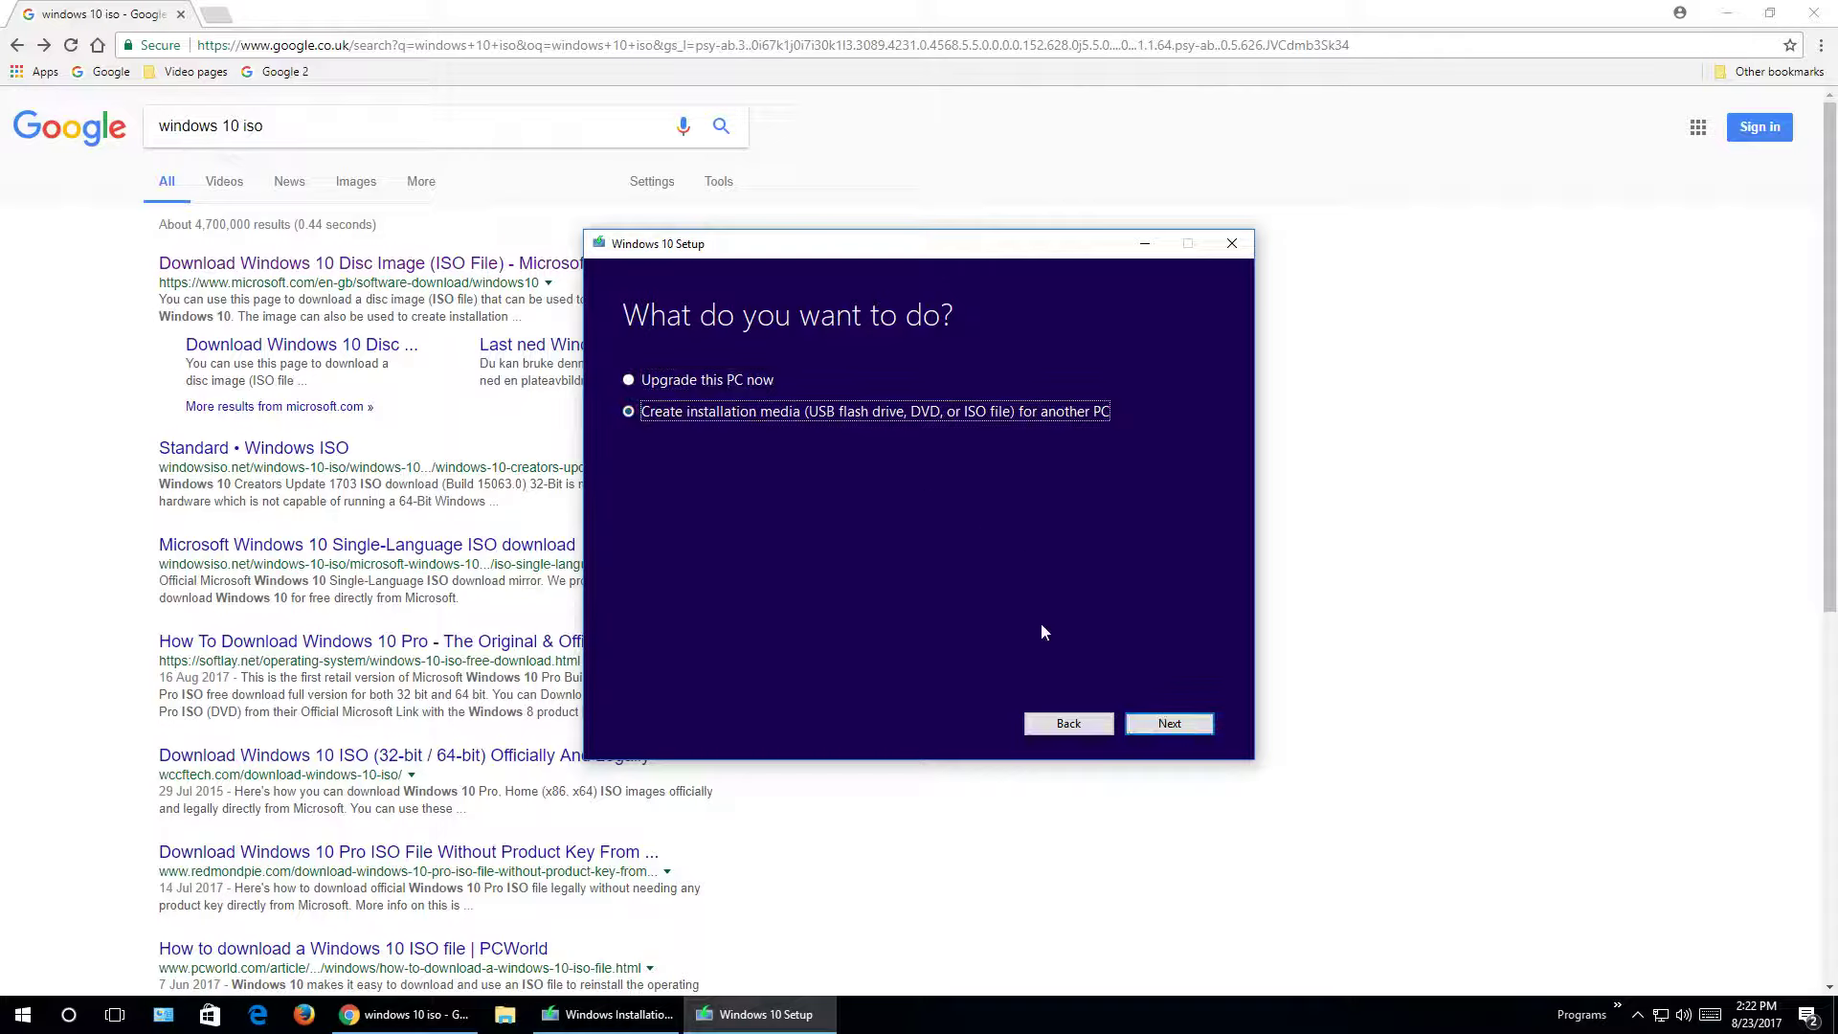
left_click(1169, 723)
Select the 64-bit (x64) architecture for the English (United Kingdom) Windows 10 media and accept the edition notice
left_click(871, 497)
left_click(873, 512)
left_click(874, 499)
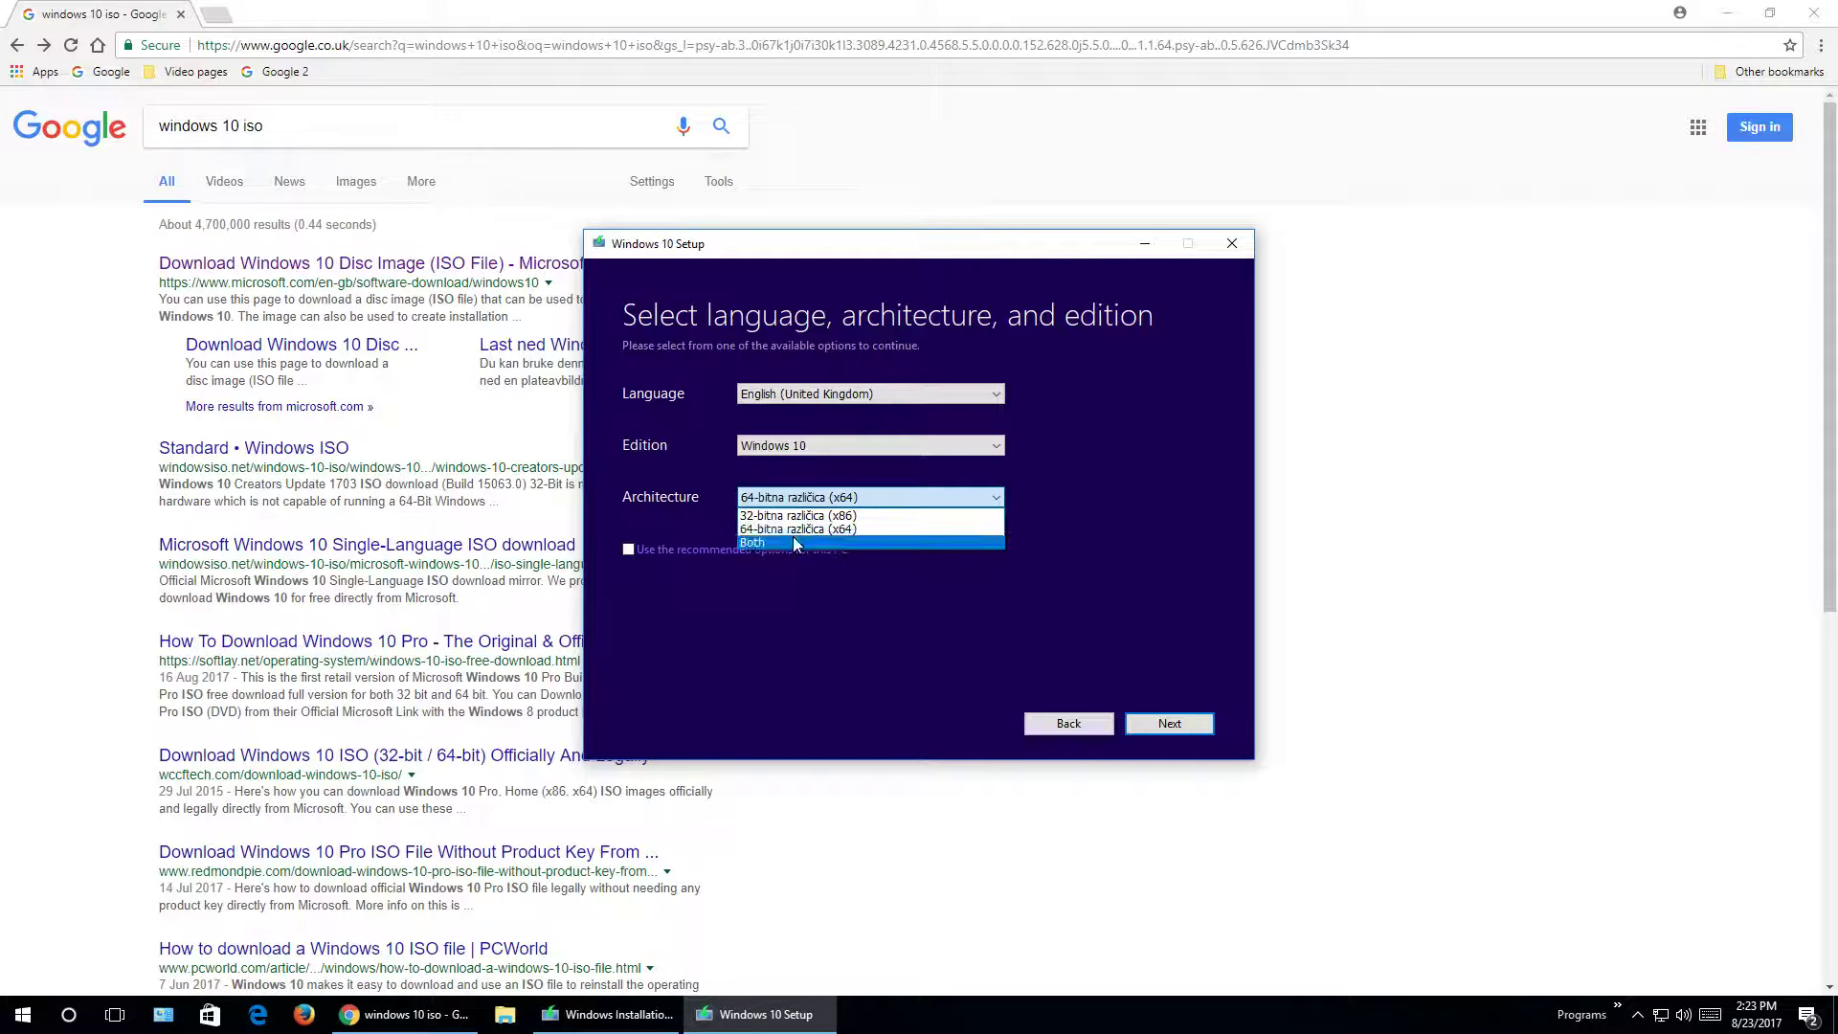
left_click(821, 529)
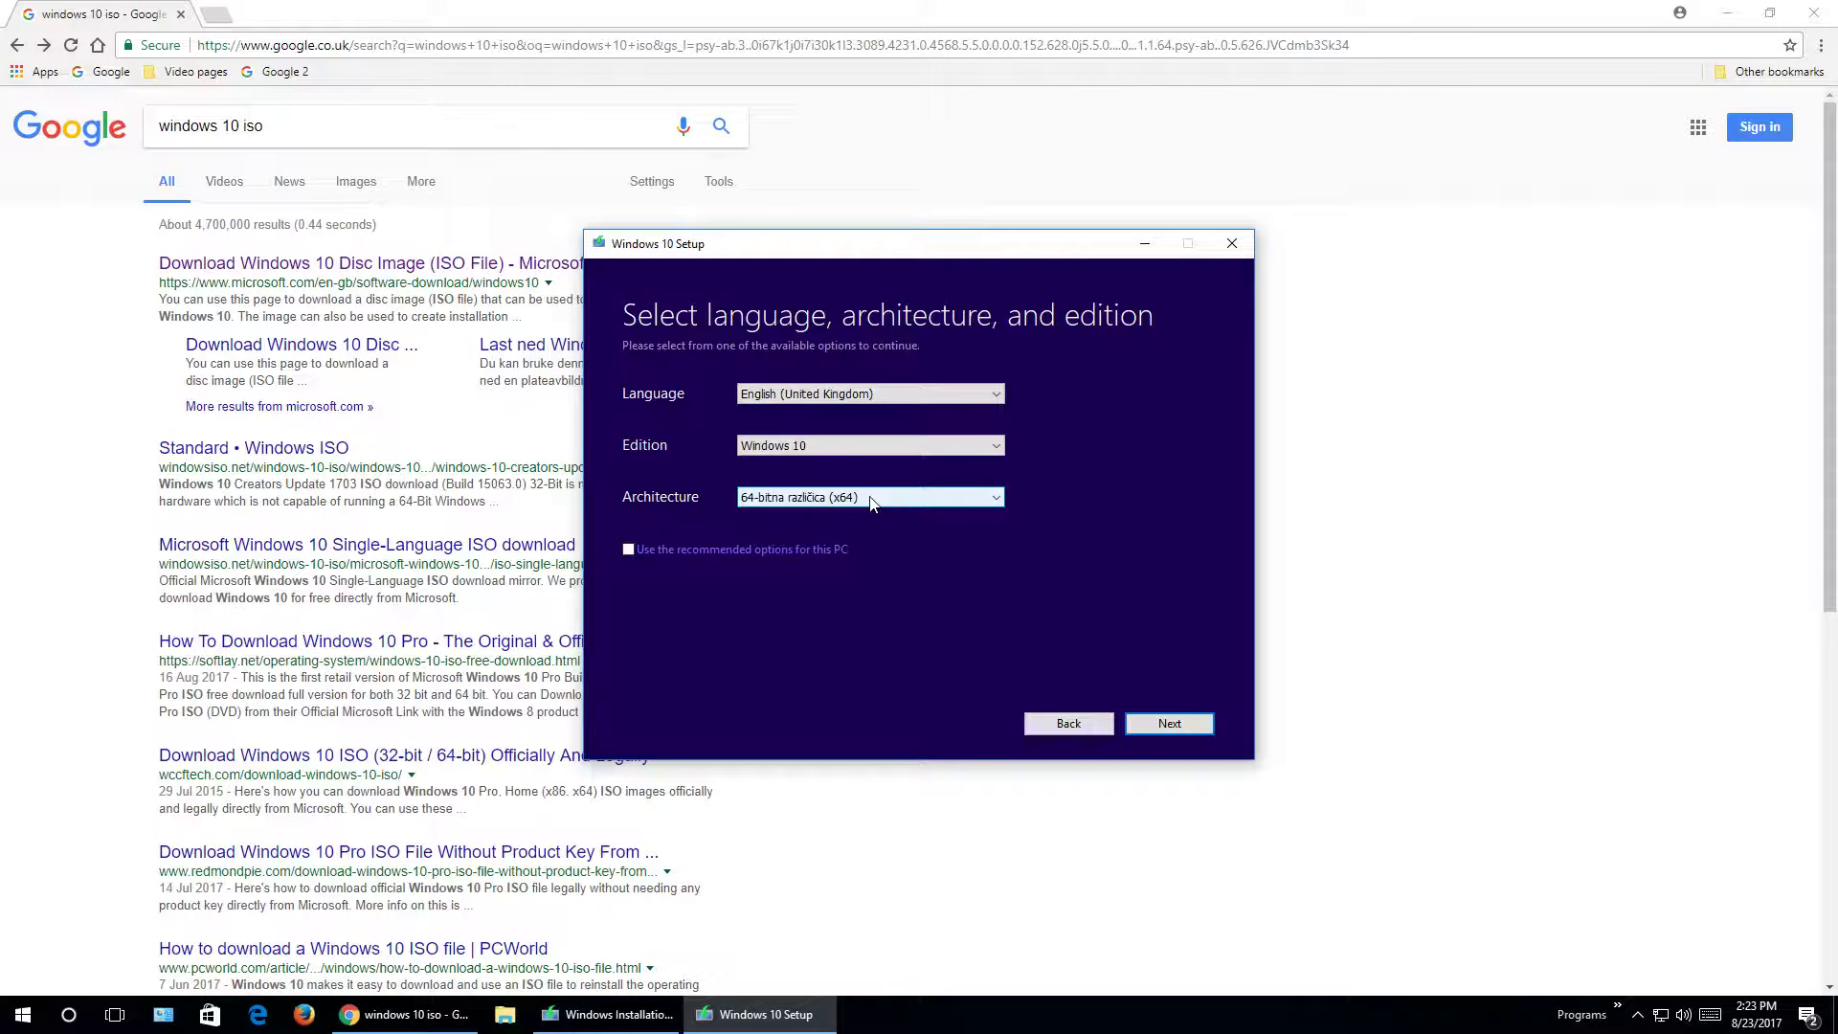
left_click(1161, 725)
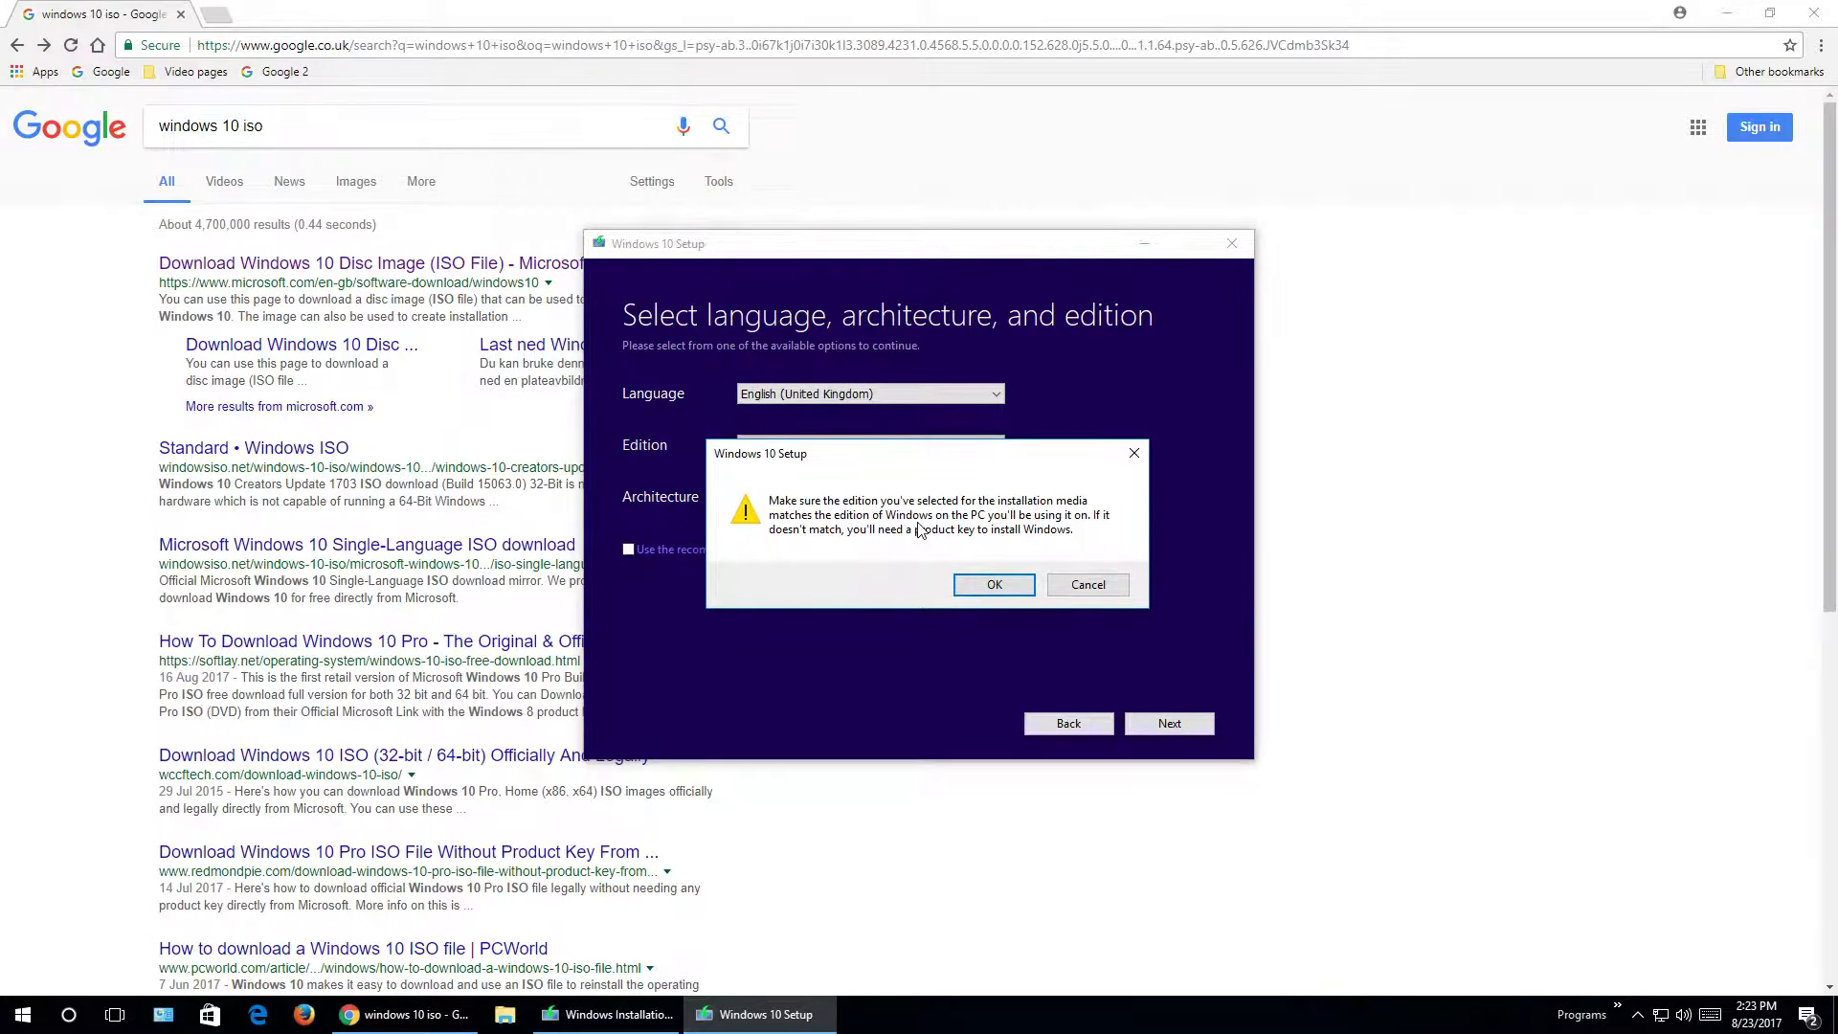
left_click(1004, 583)
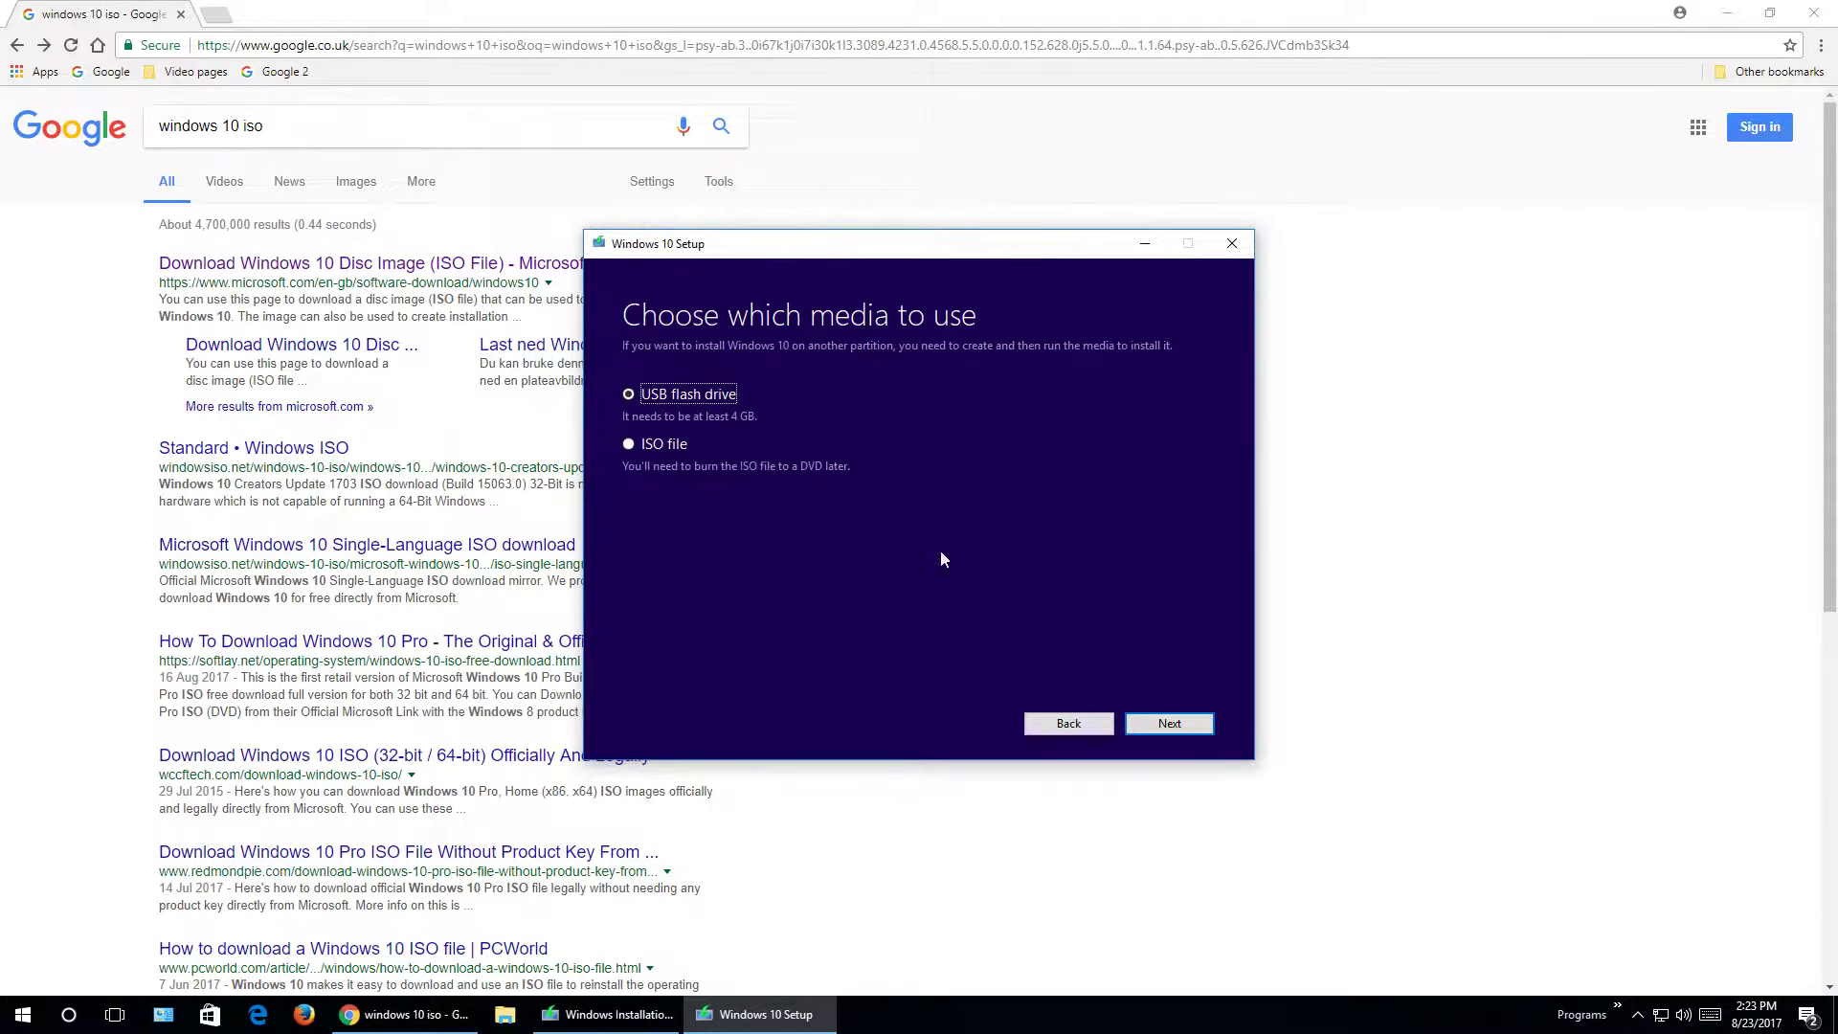
Choose ISO file as the Windows 10 media and save it as "Windows 10 x64 en.iso" in the Desktop's ISOs folder
left_click(652, 447)
left_click(1169, 723)
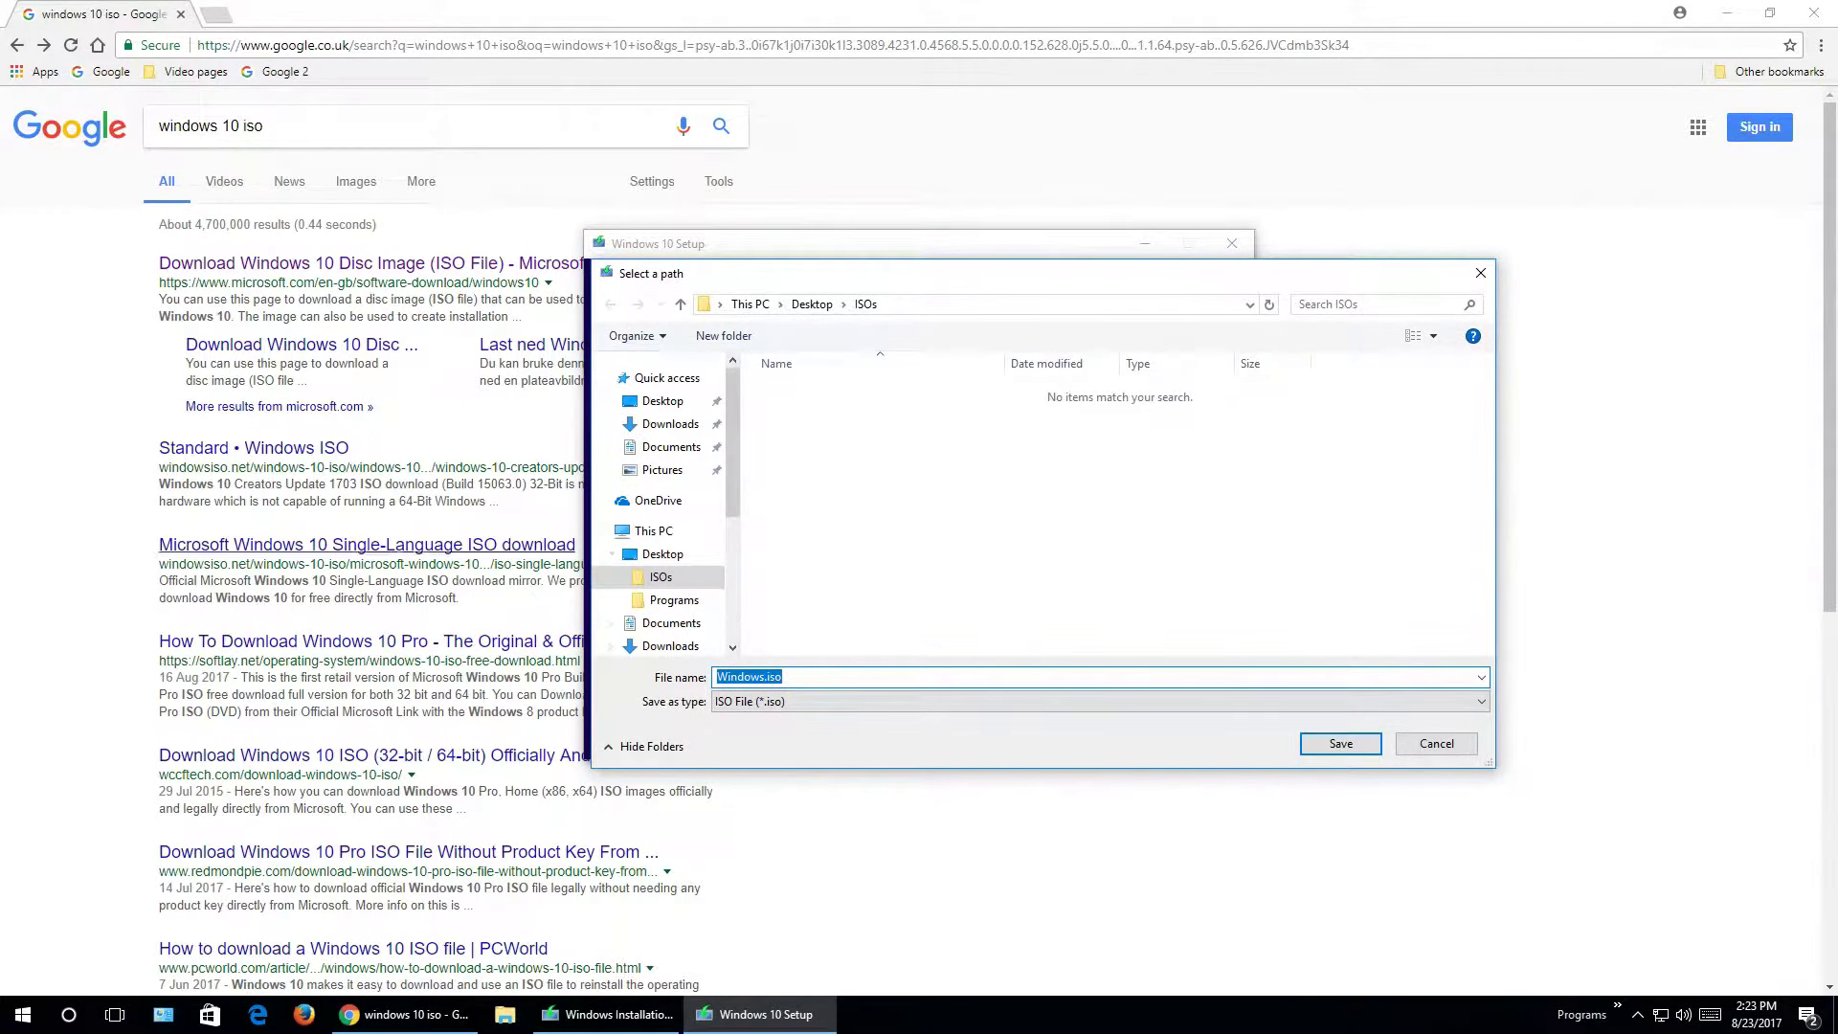
left_click(666, 576)
double_click(763, 676)
type("Windows 10 x64 en")
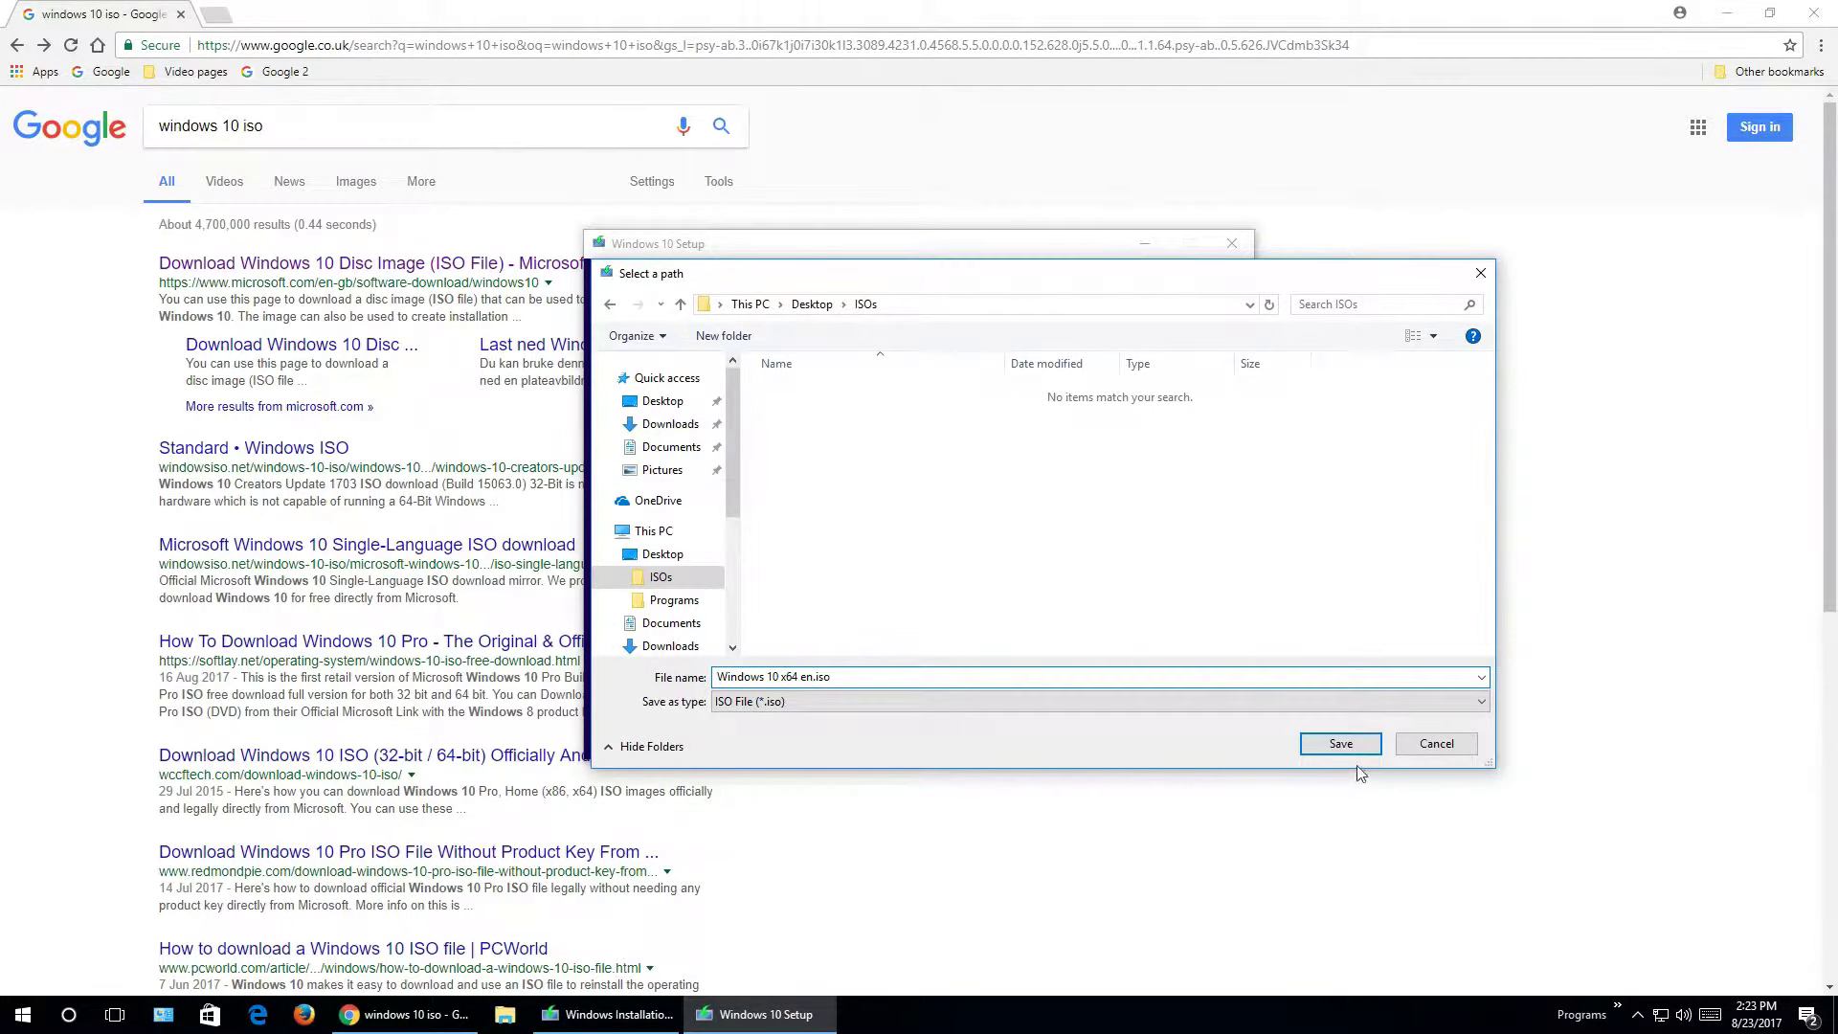
left_click(1341, 745)
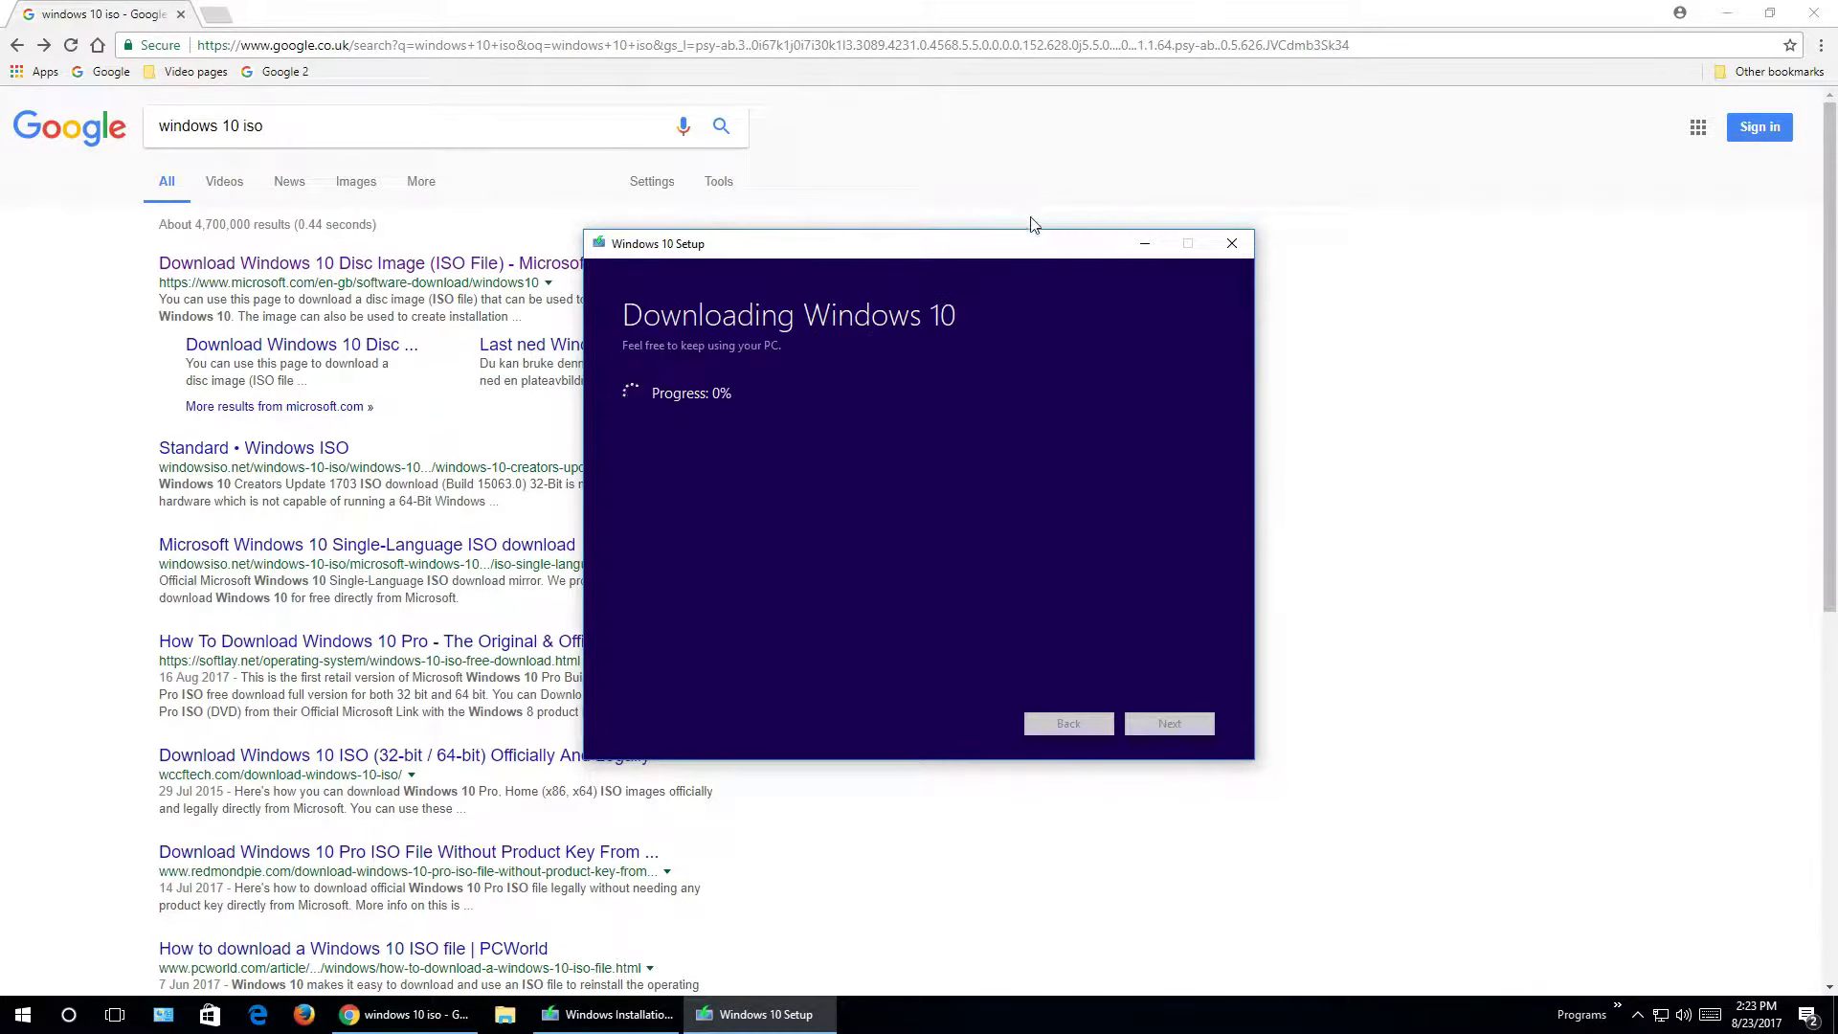
Bring up the Windows Installation Media Creation Tool and arrange it side by side with the Windows 10 Setup window
left_click(668, 1014)
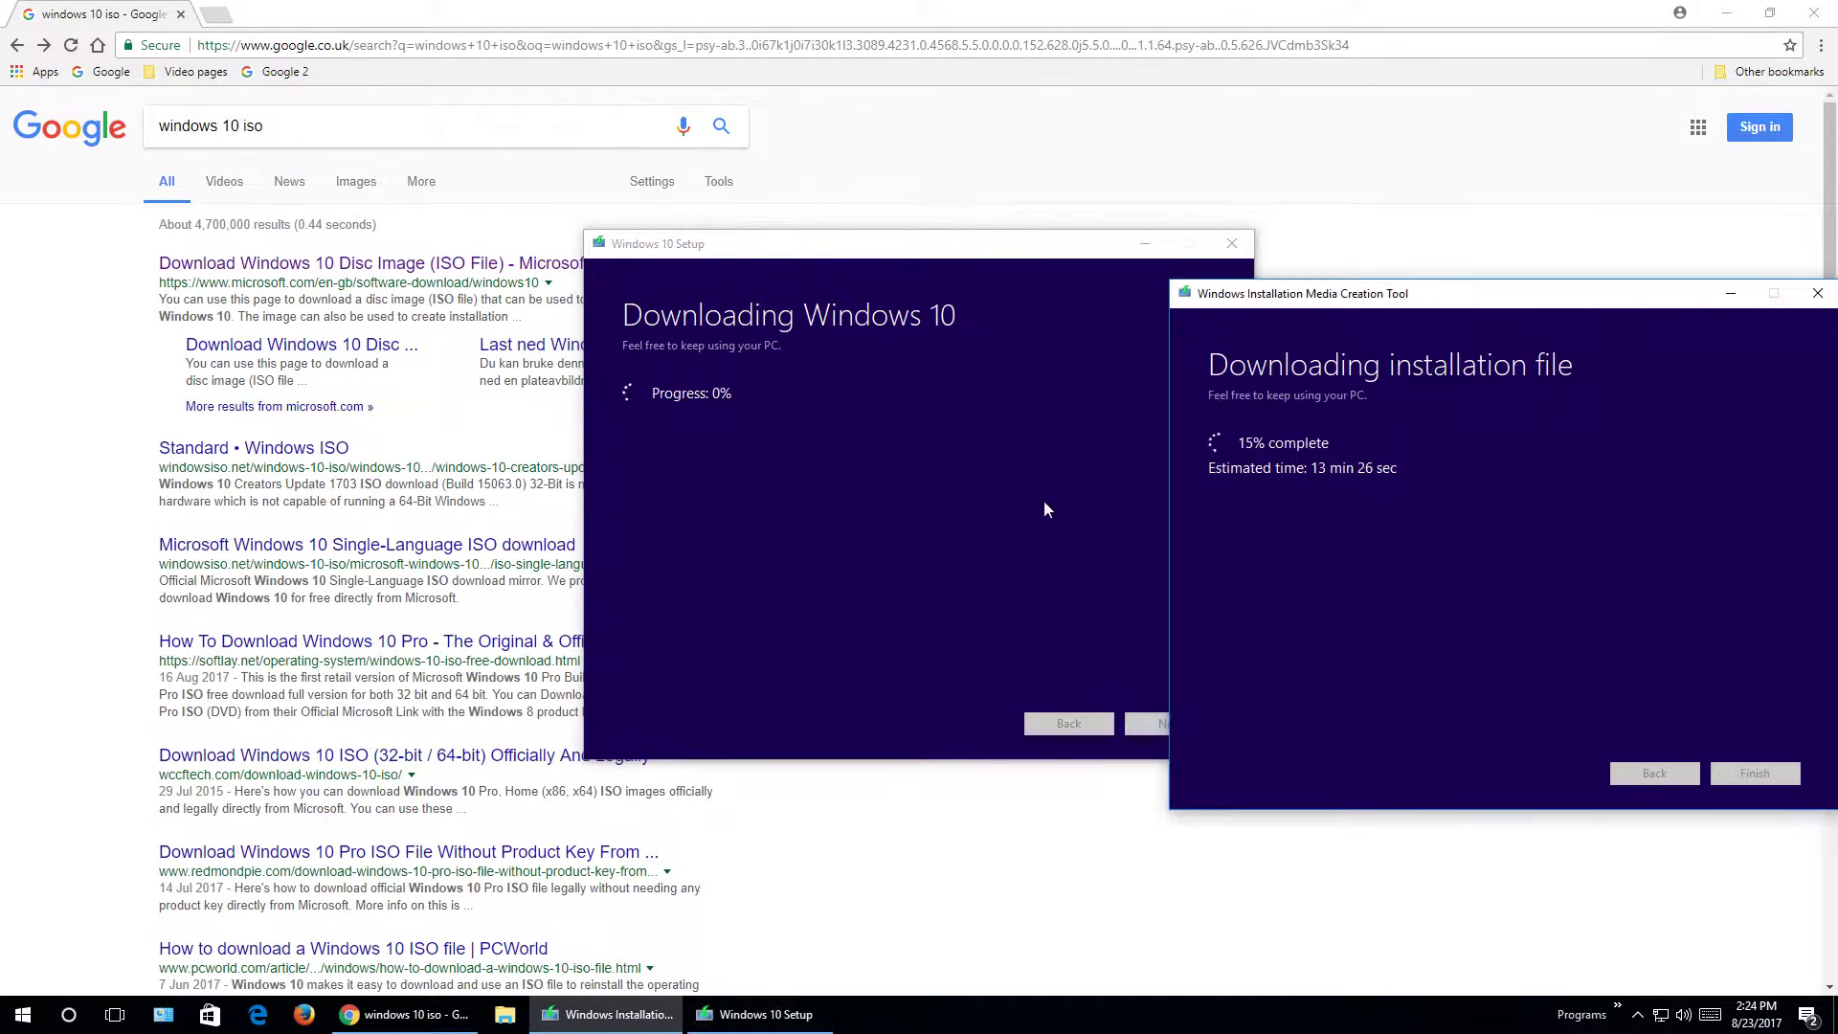
left_click_drag(1452, 312, 1444, 136)
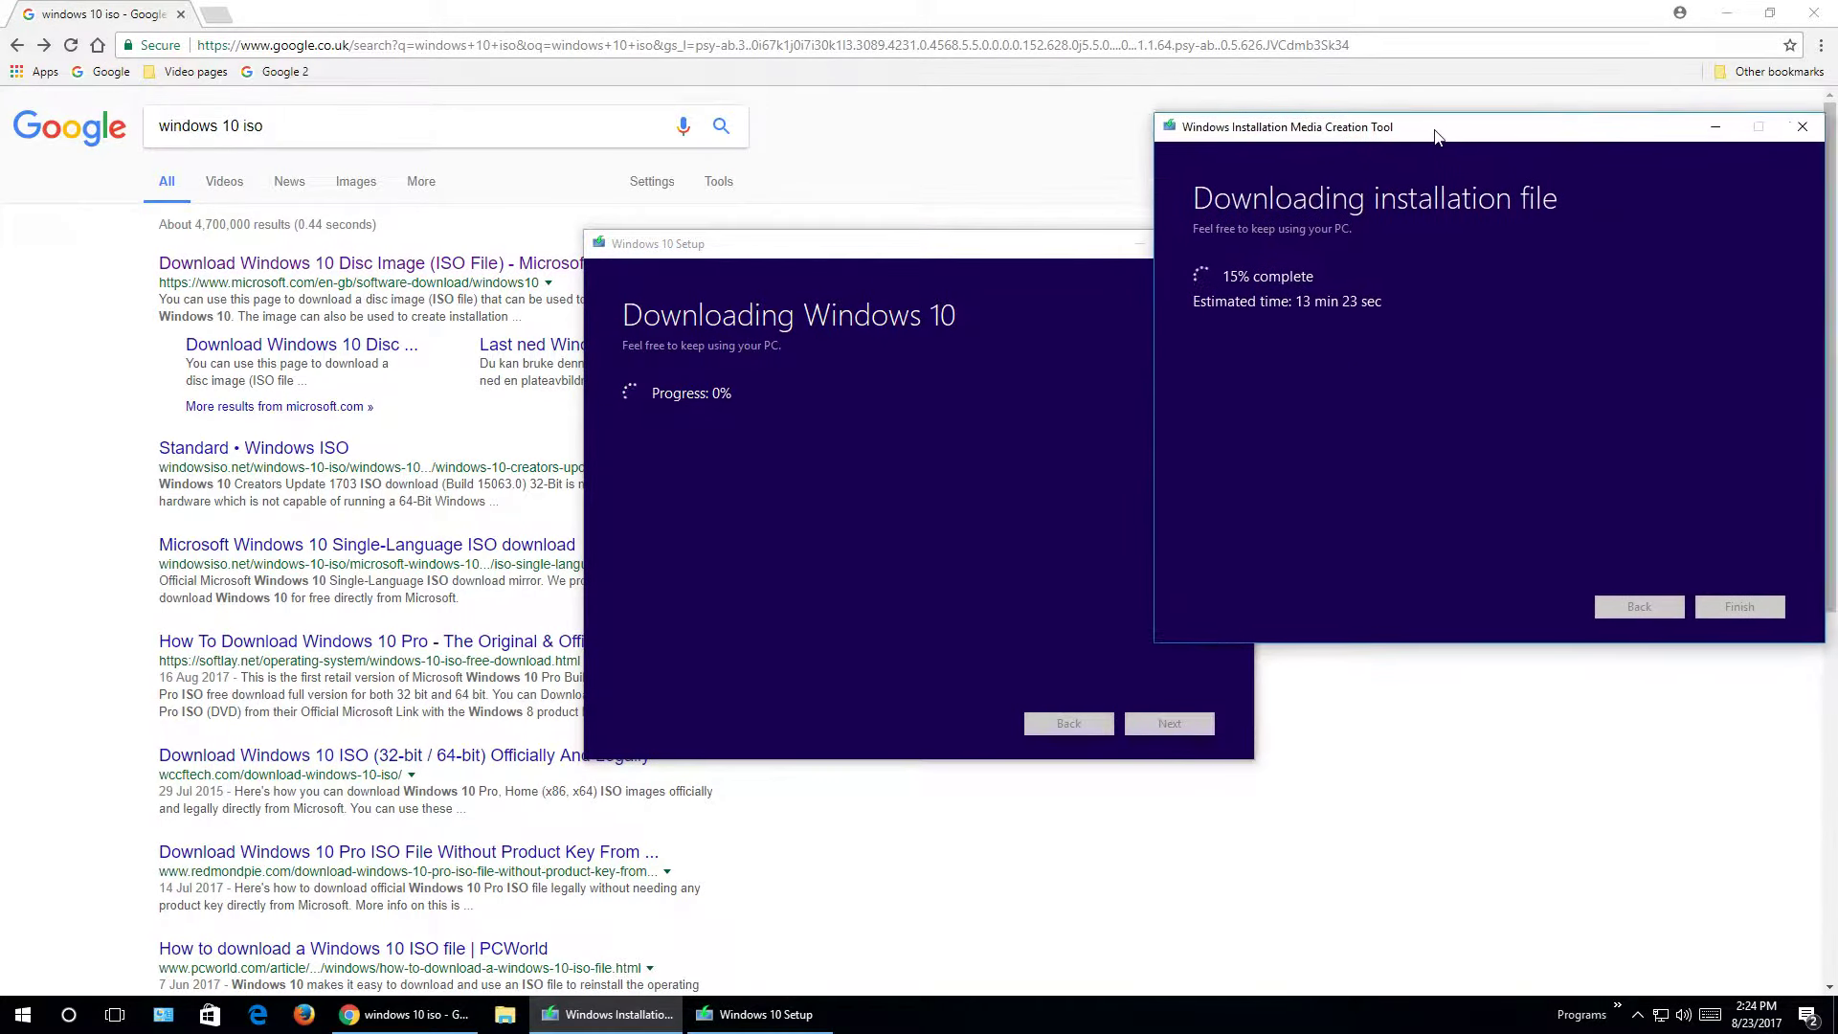
left_click_drag(986, 251, 888, 127)
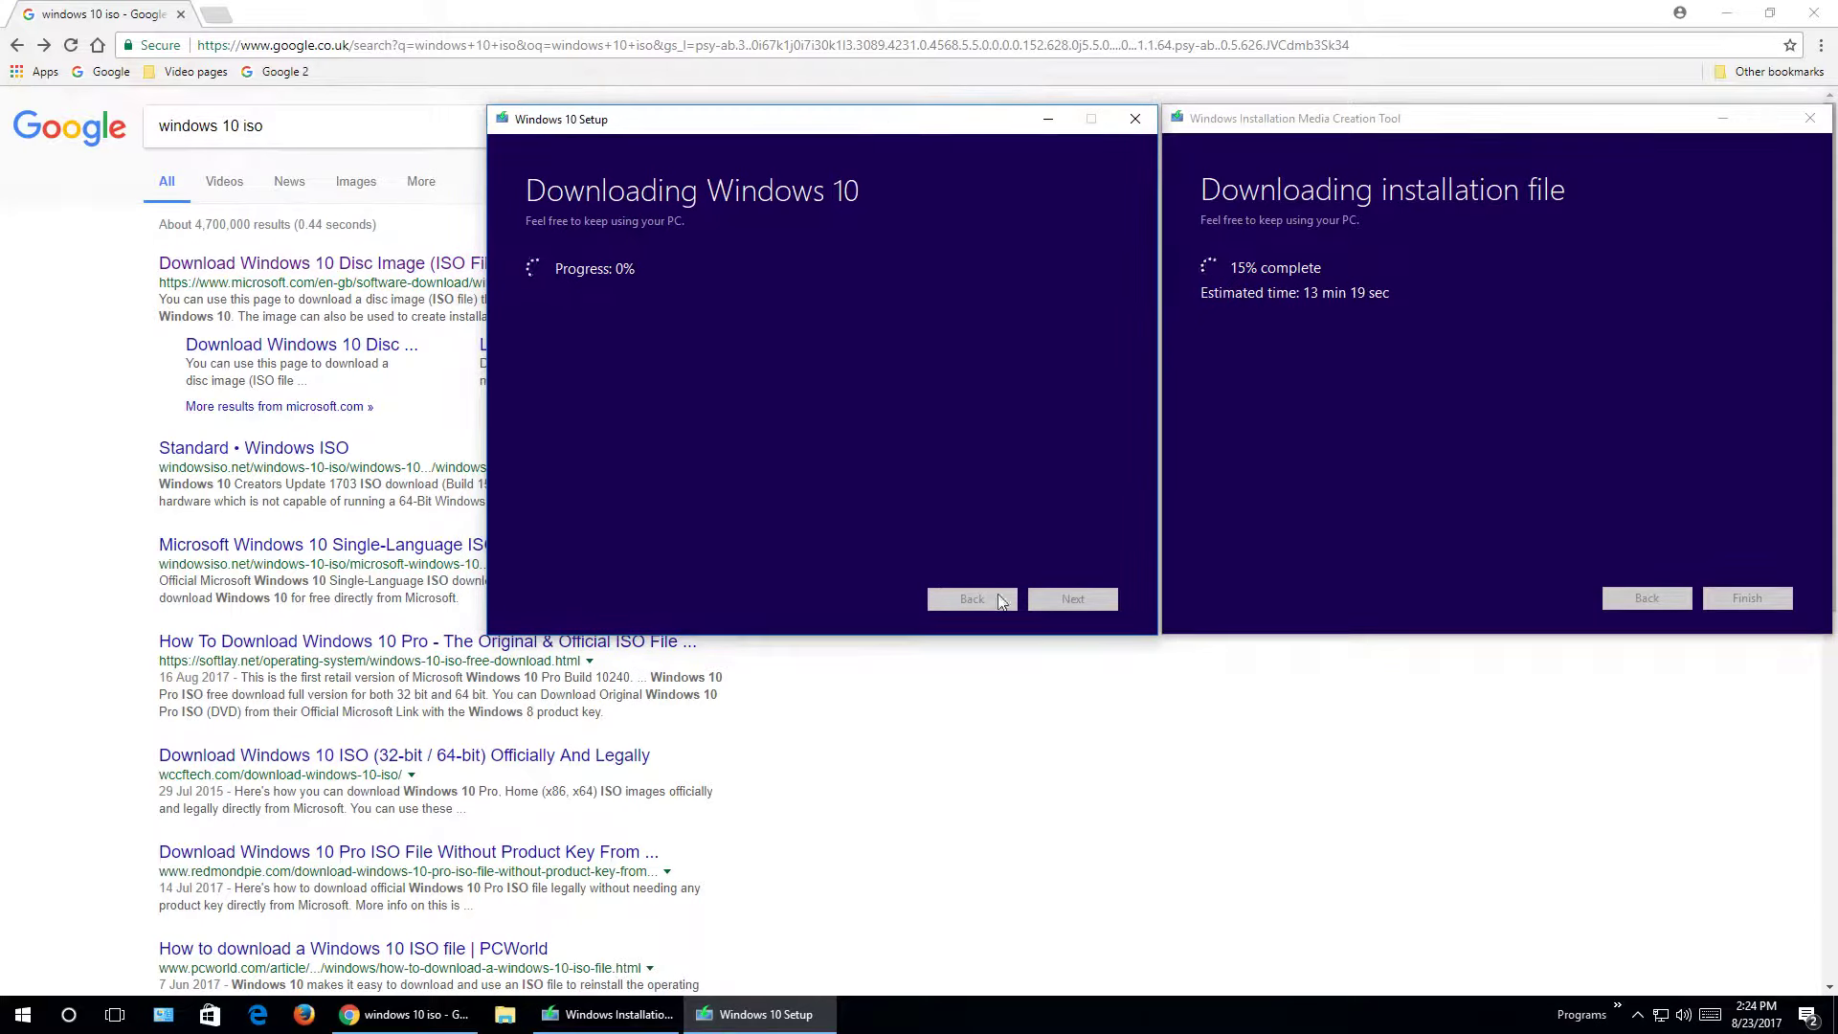
Return to the browser and search Google for "rufus"
left_click(1322, 729)
left_click_drag(280, 122, 2, 129)
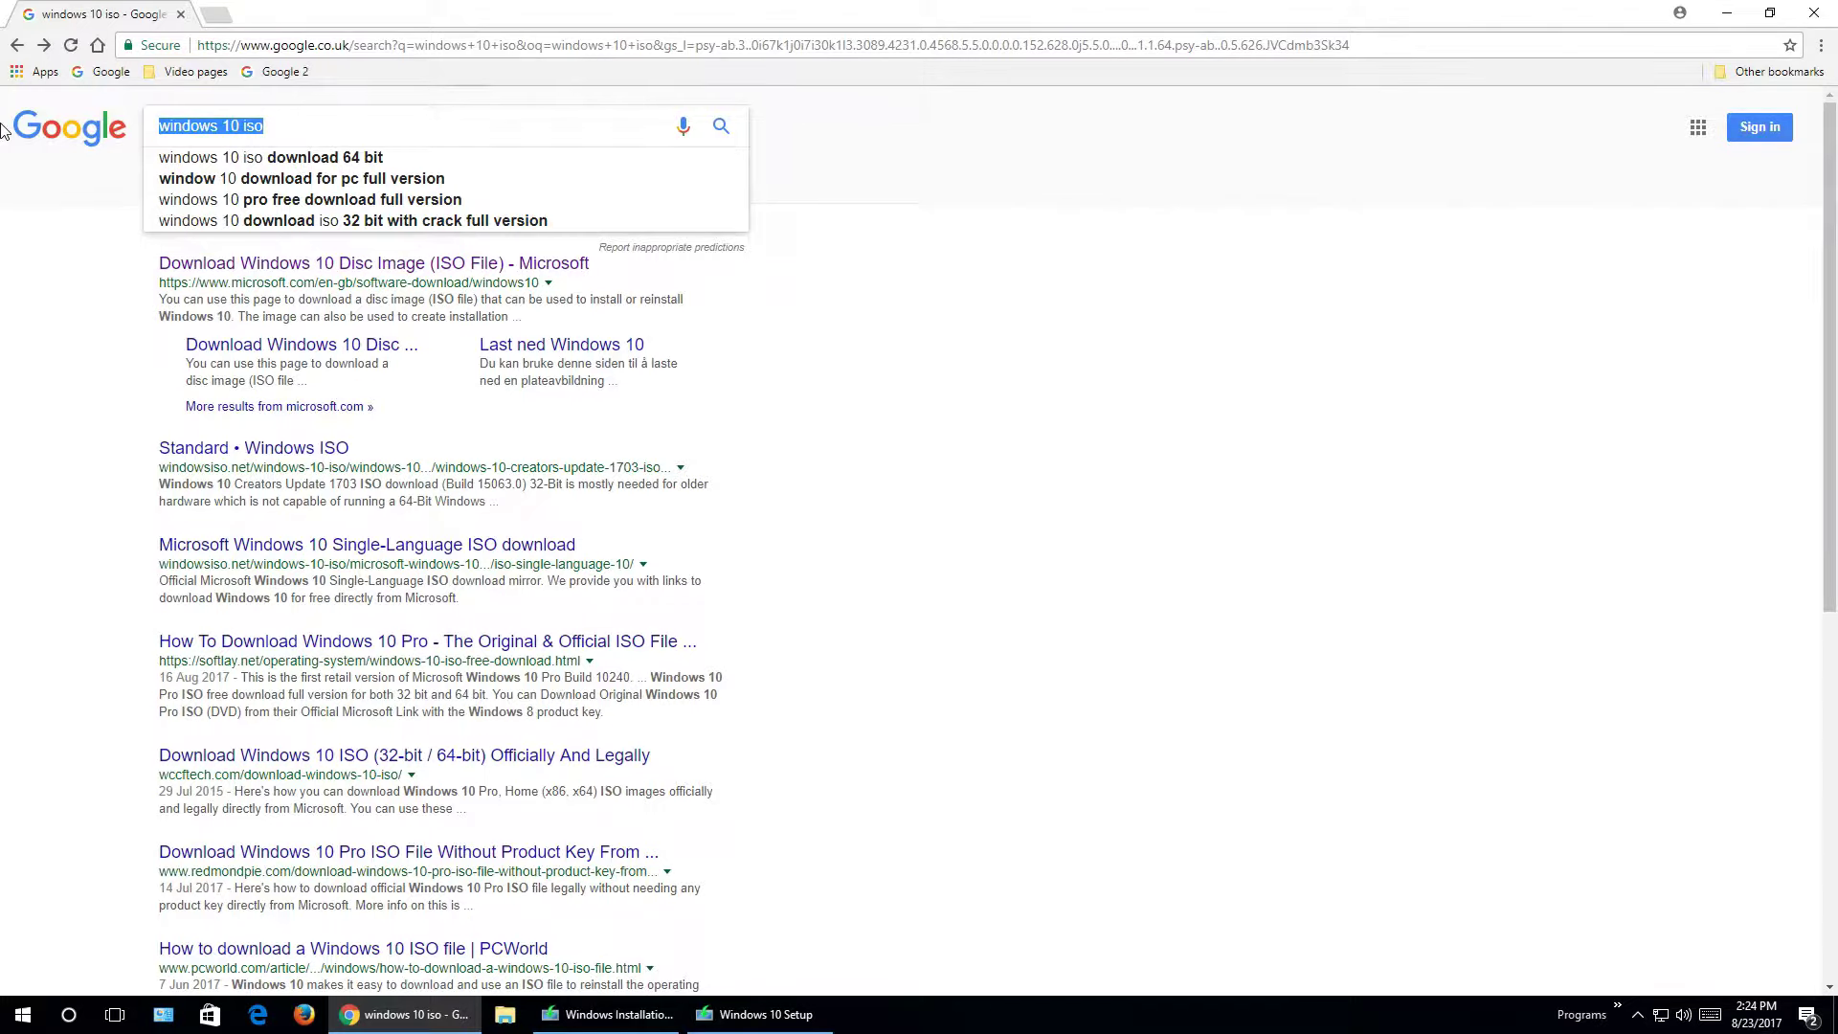
type("rufus")
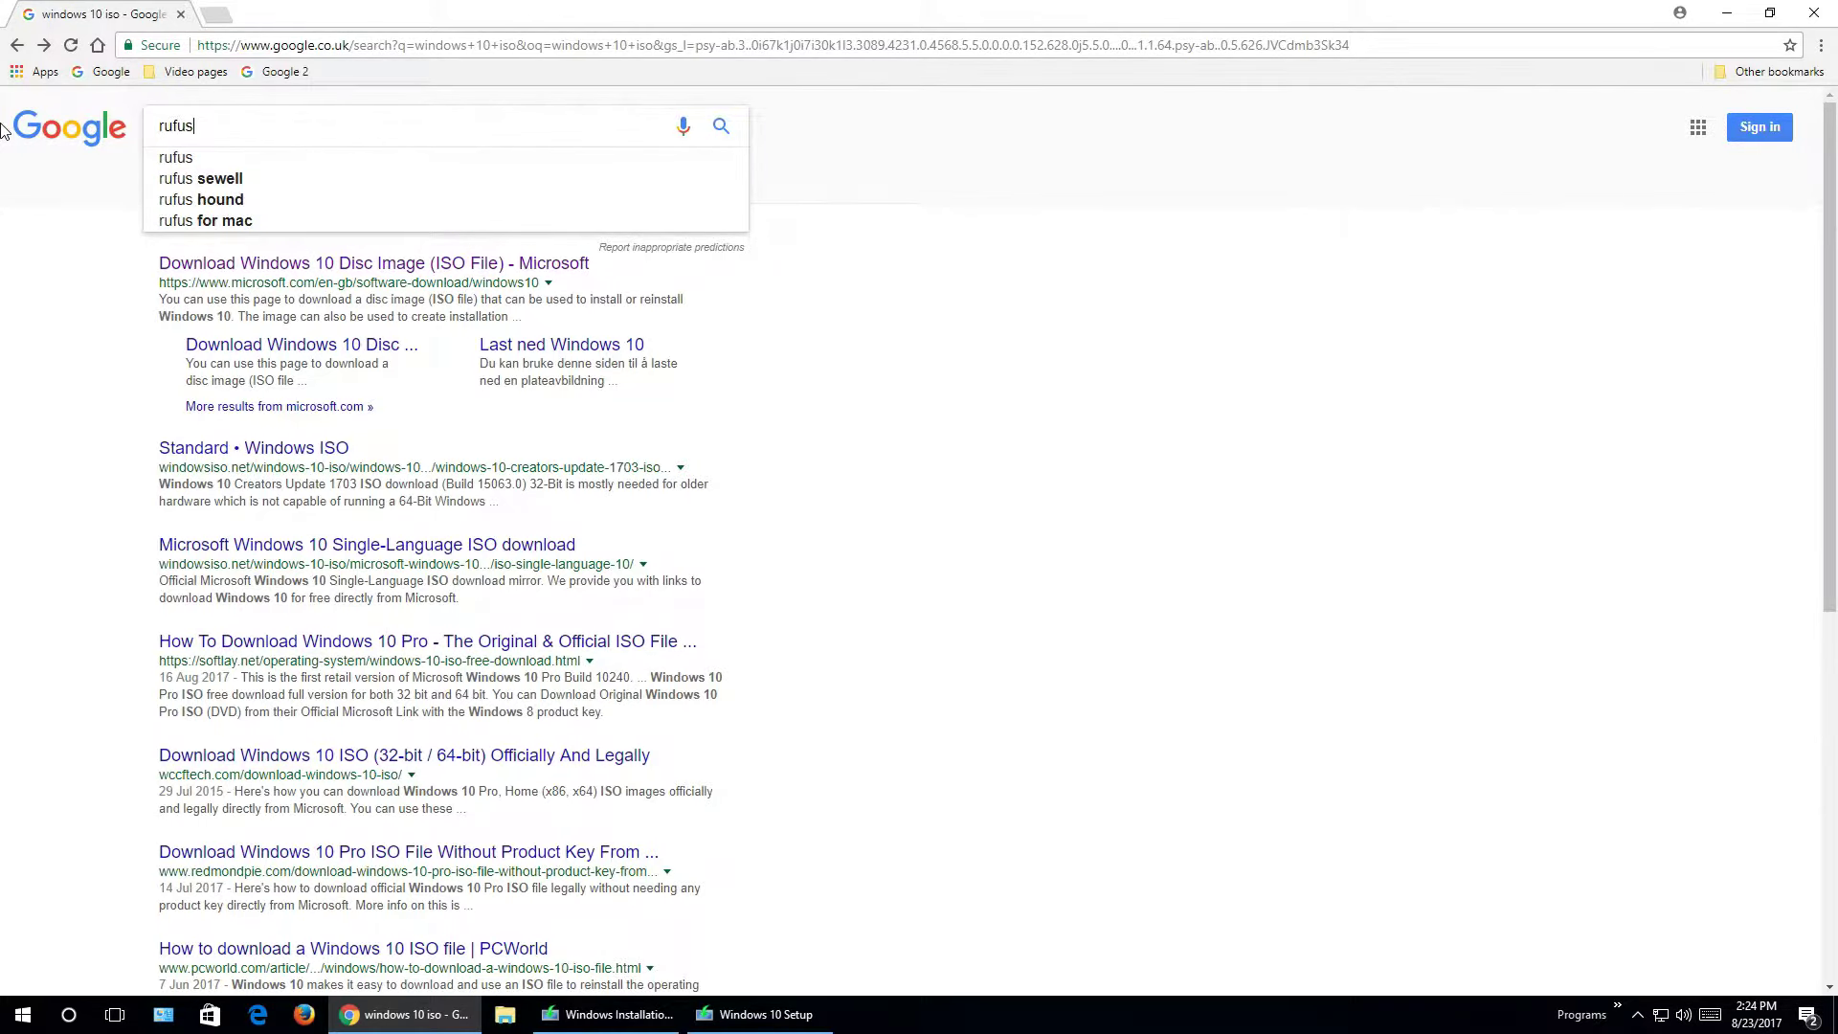
key("Return")
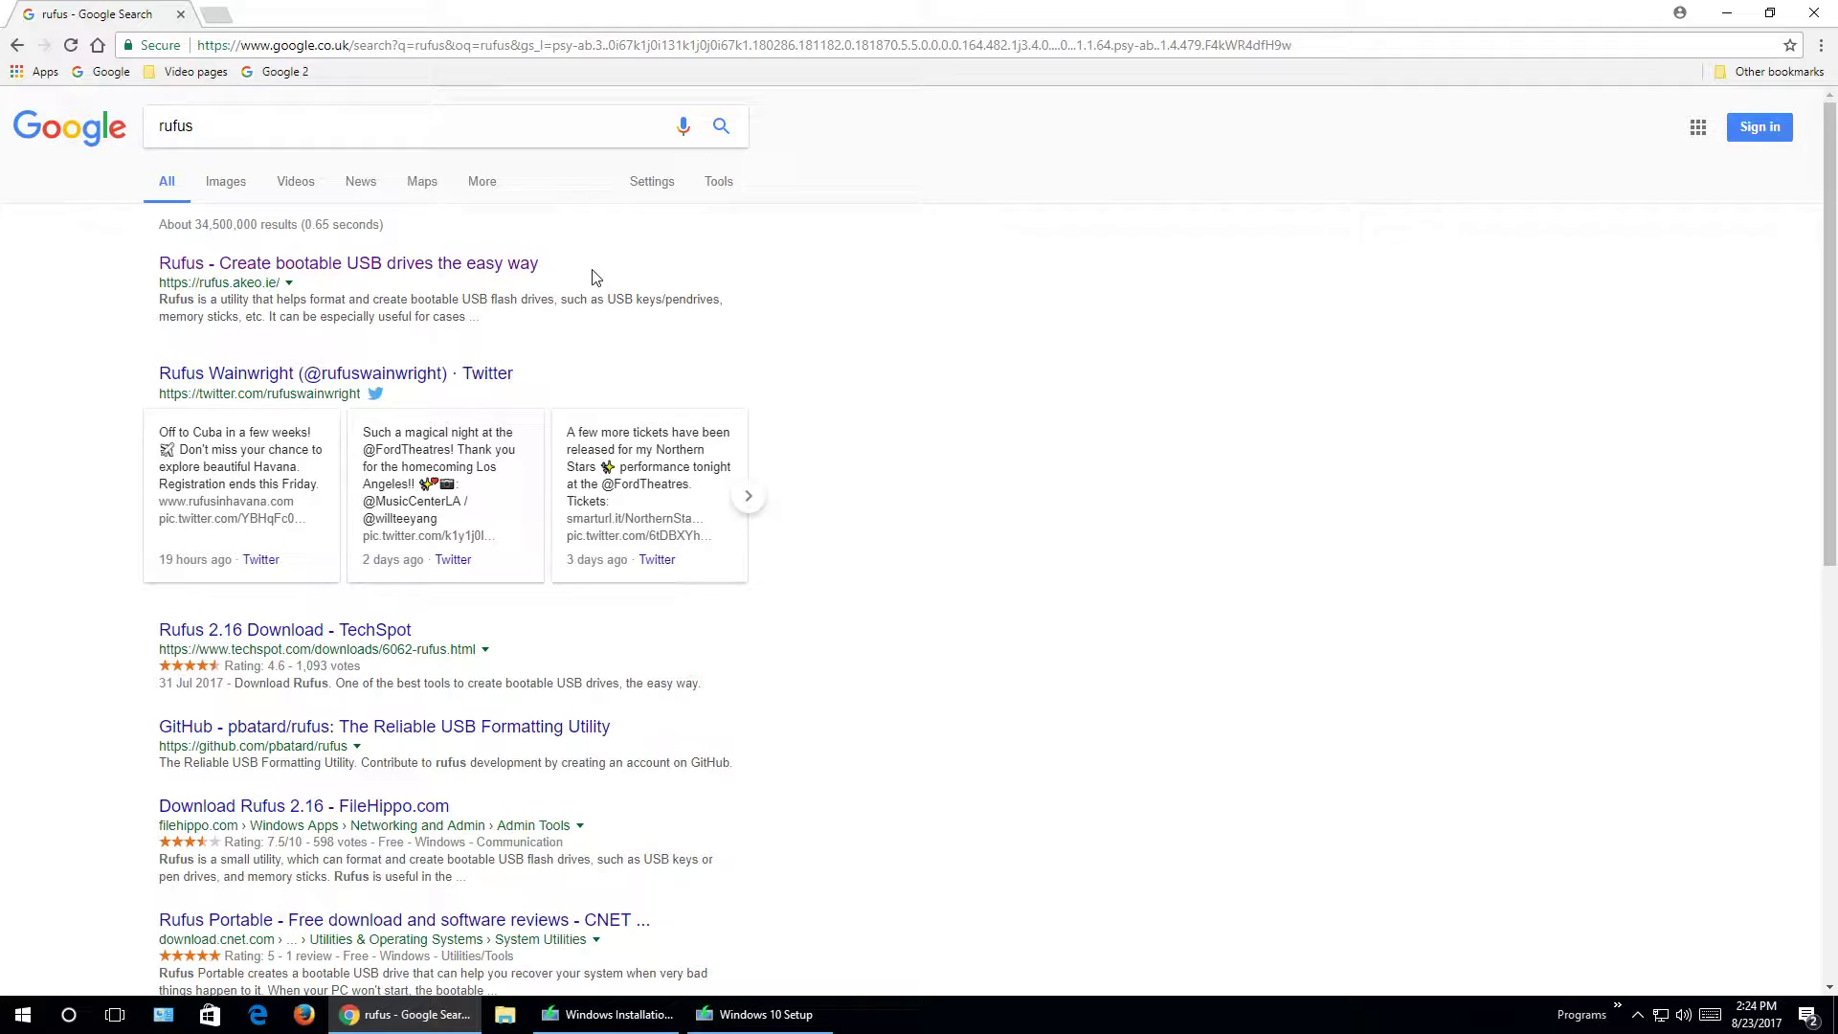
Download Rufus 2.16 from the official rufus.akeo.ie site
left_click(367, 266)
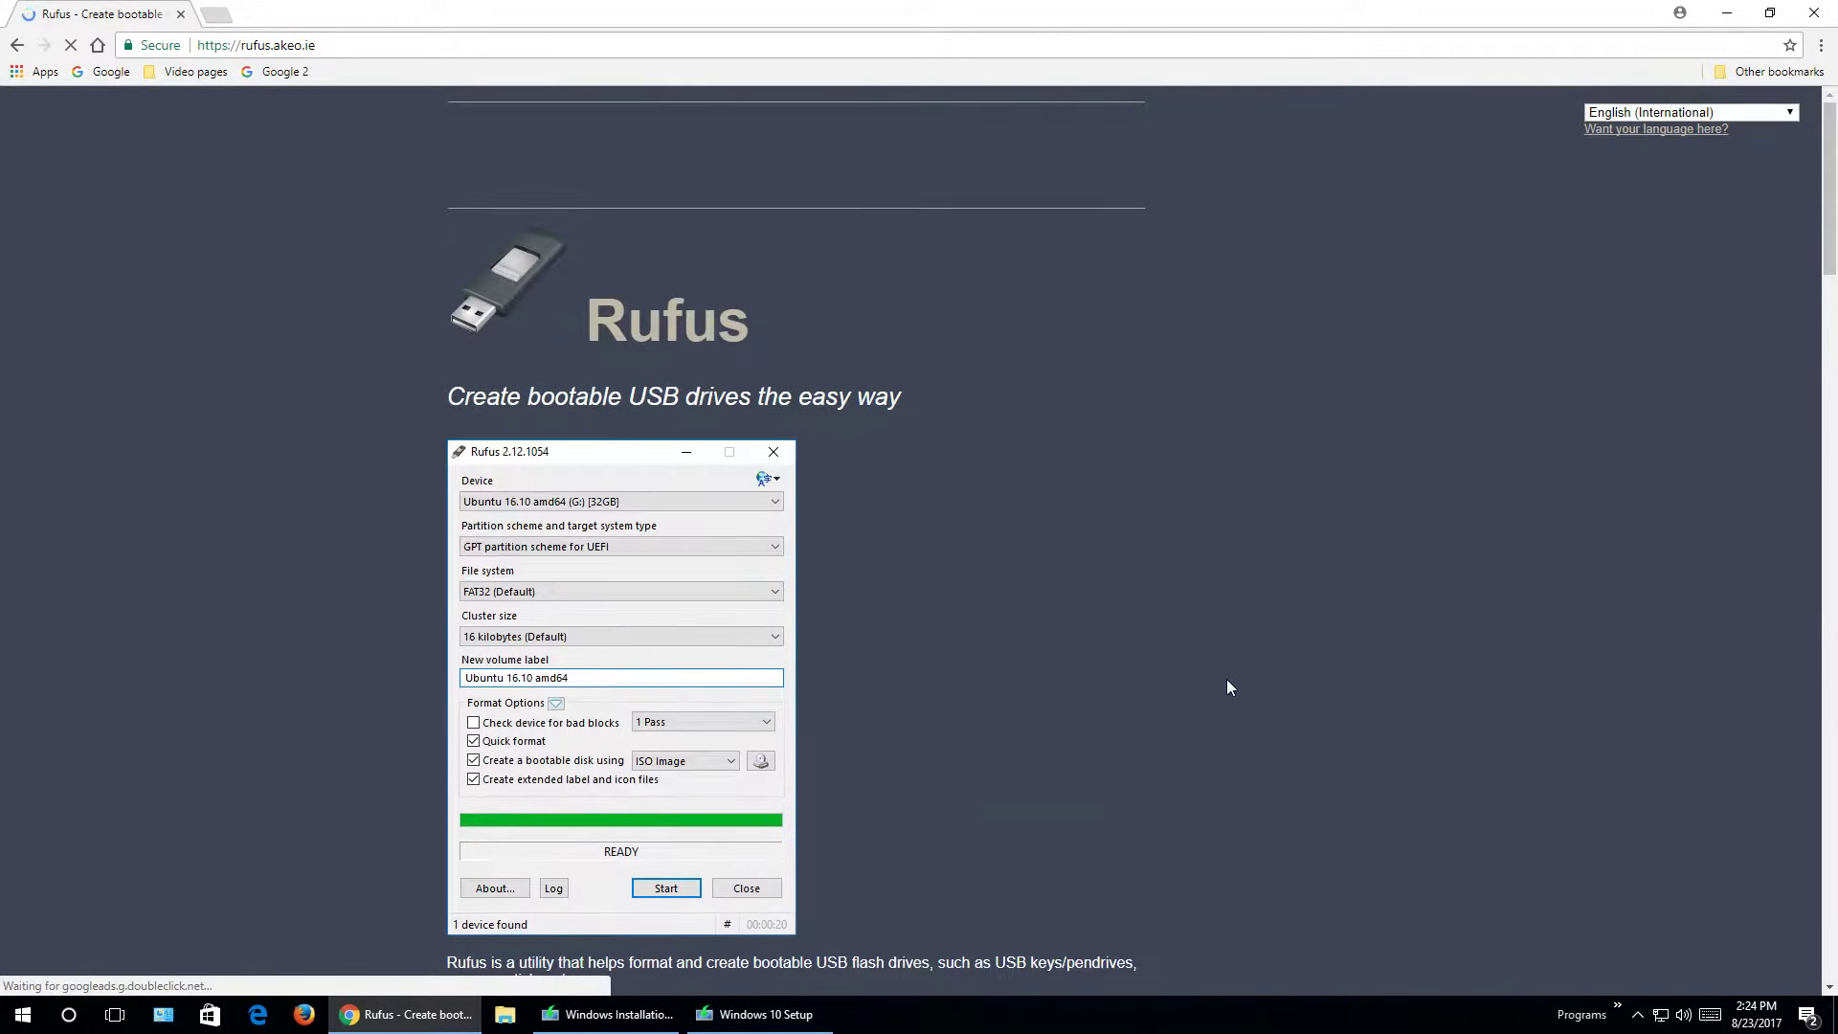
scroll(1229, 675, "down", 8)
scroll(1228, 687, "down", 2)
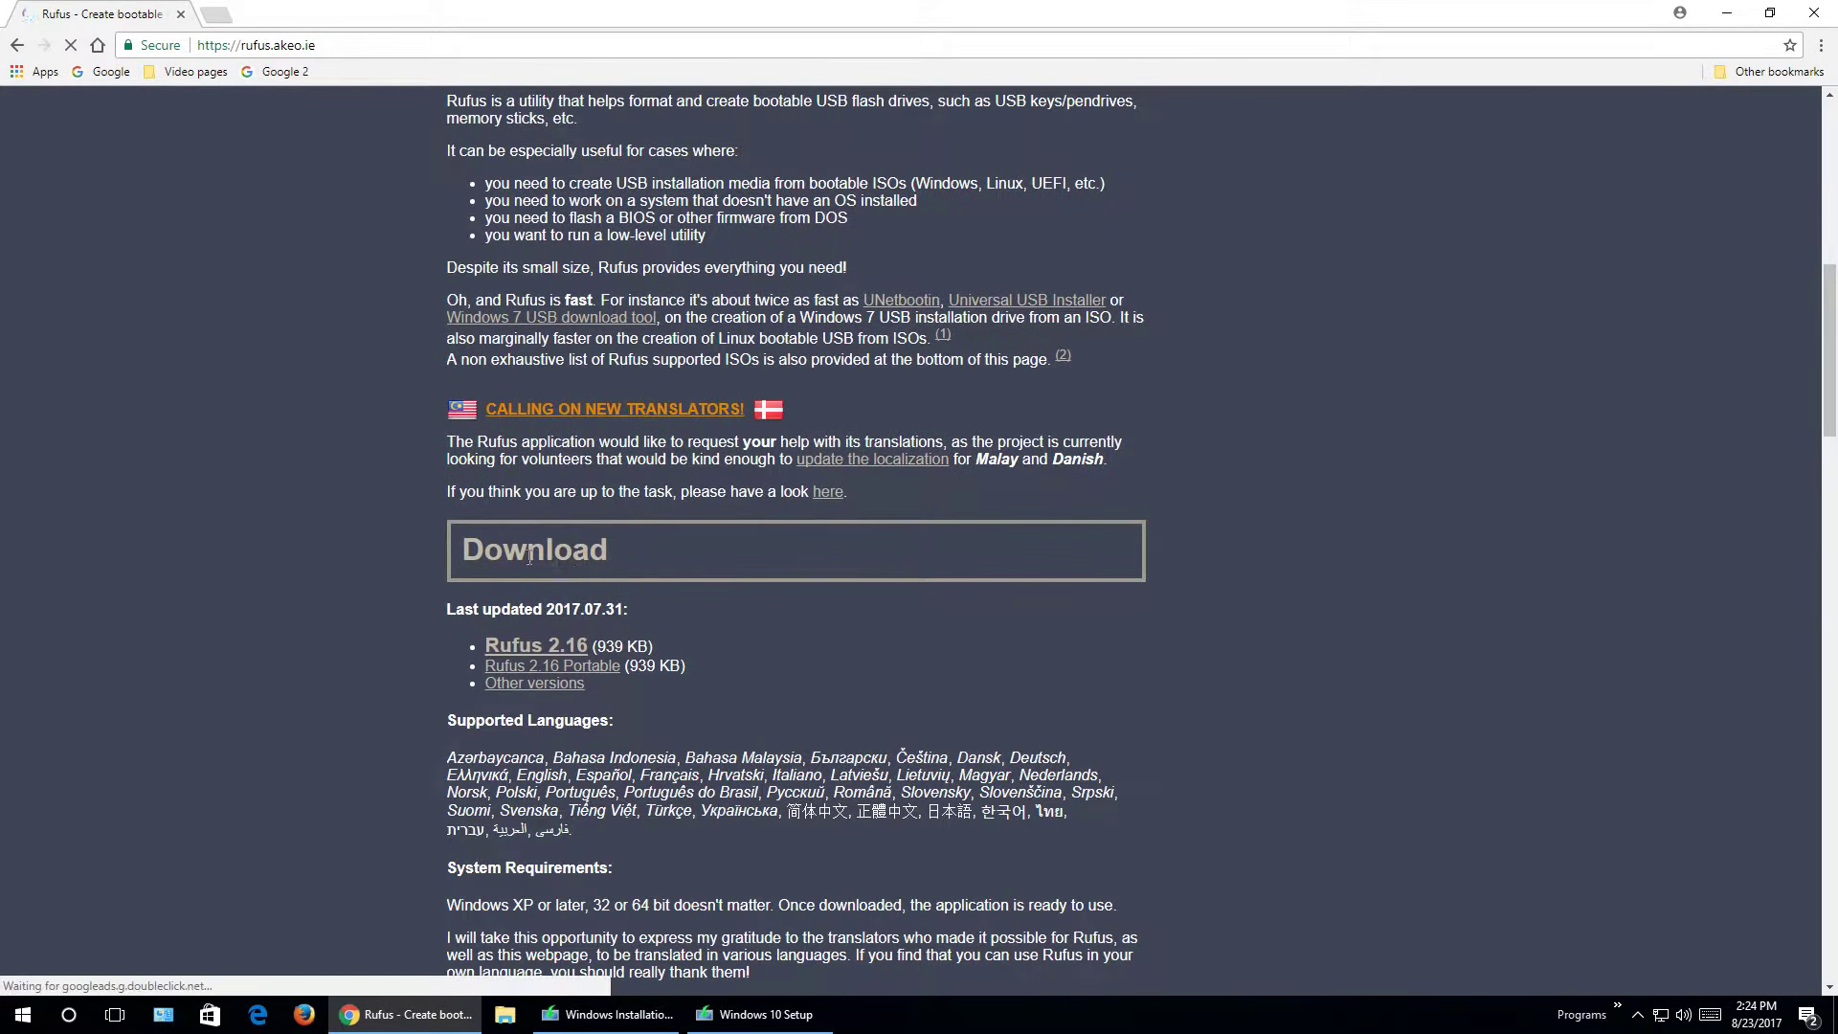
left_click(538, 649)
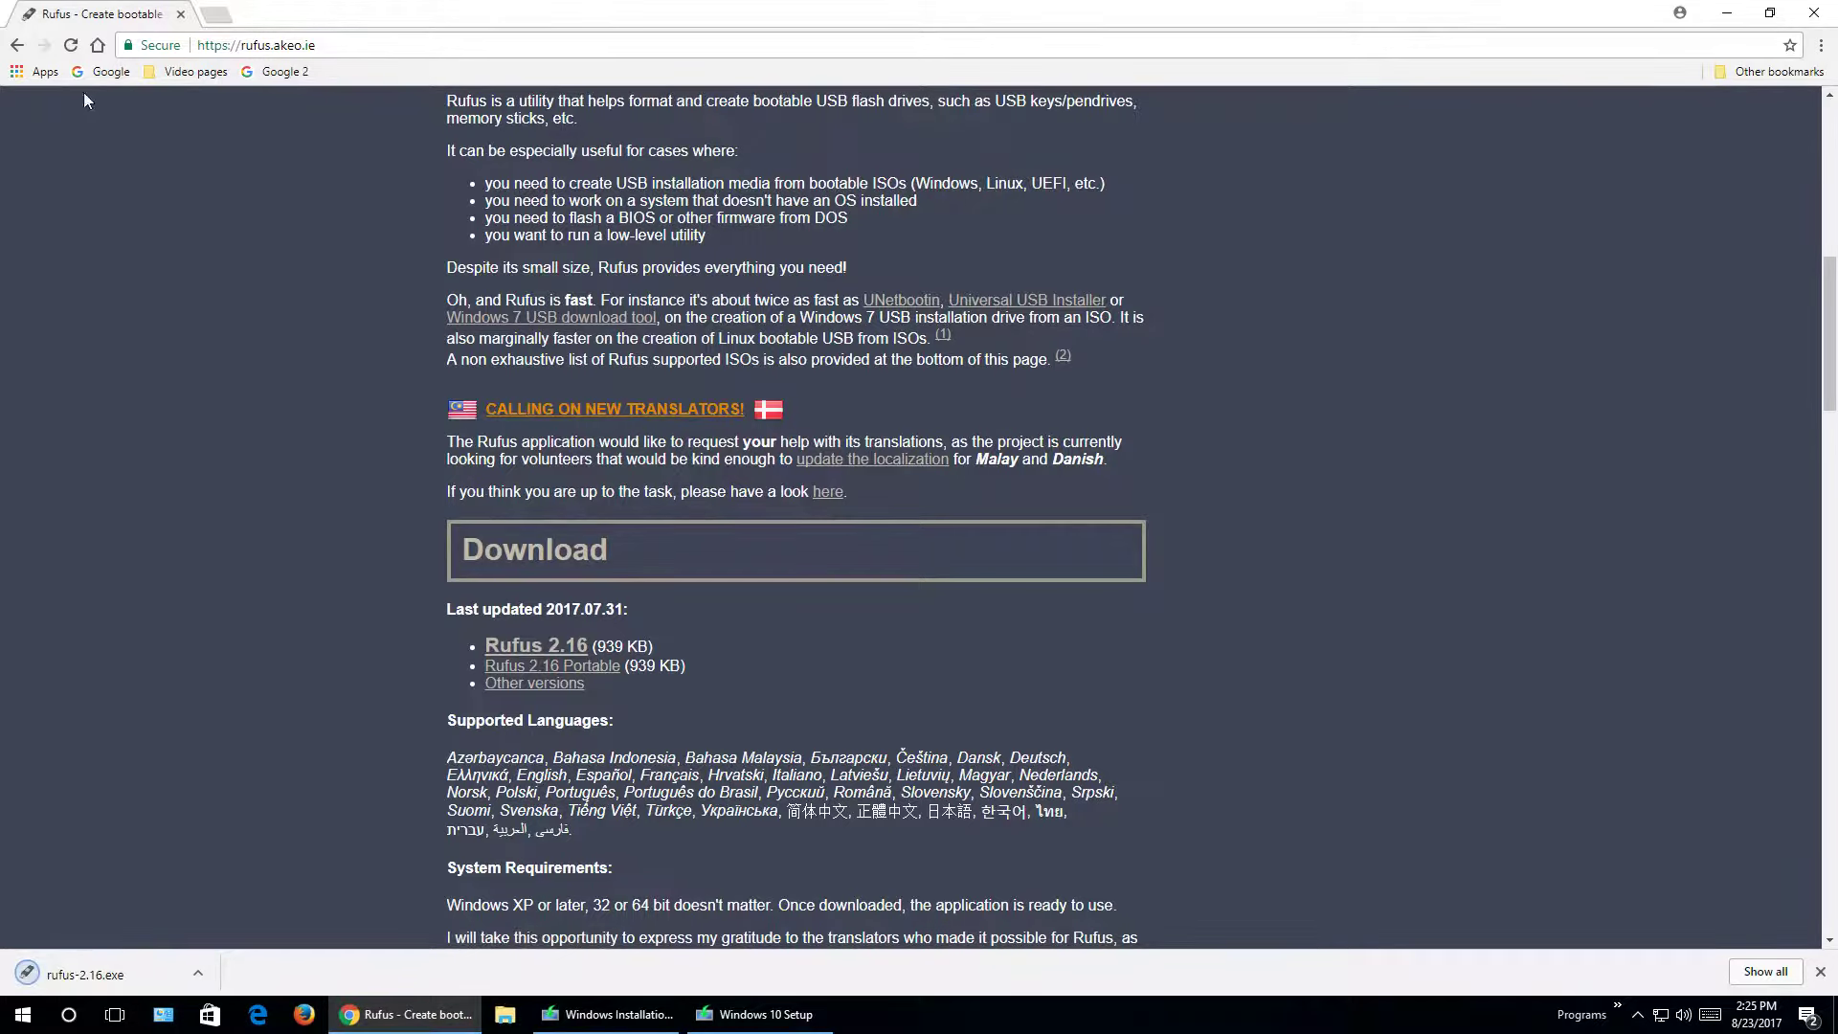
Go back to the search results and search Google for "winsetupfromusb"
left_click(19, 44)
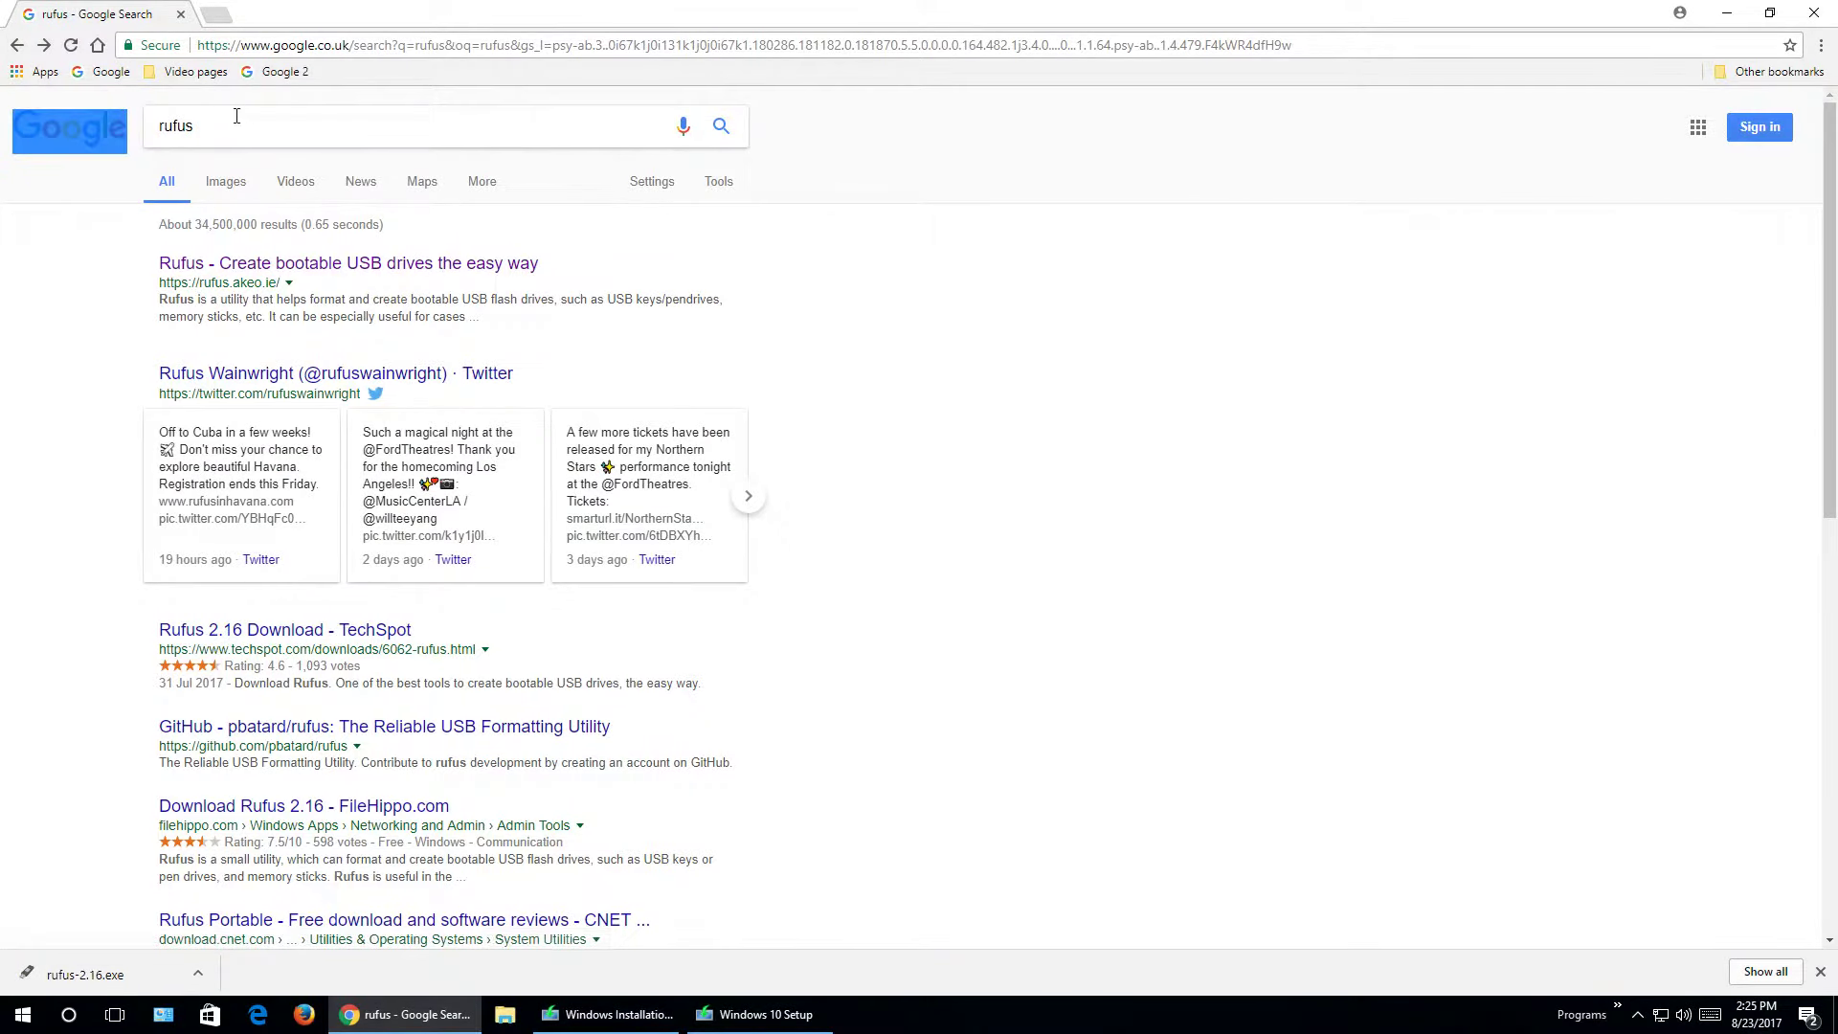
left_click_drag(233, 120, 3, 121)
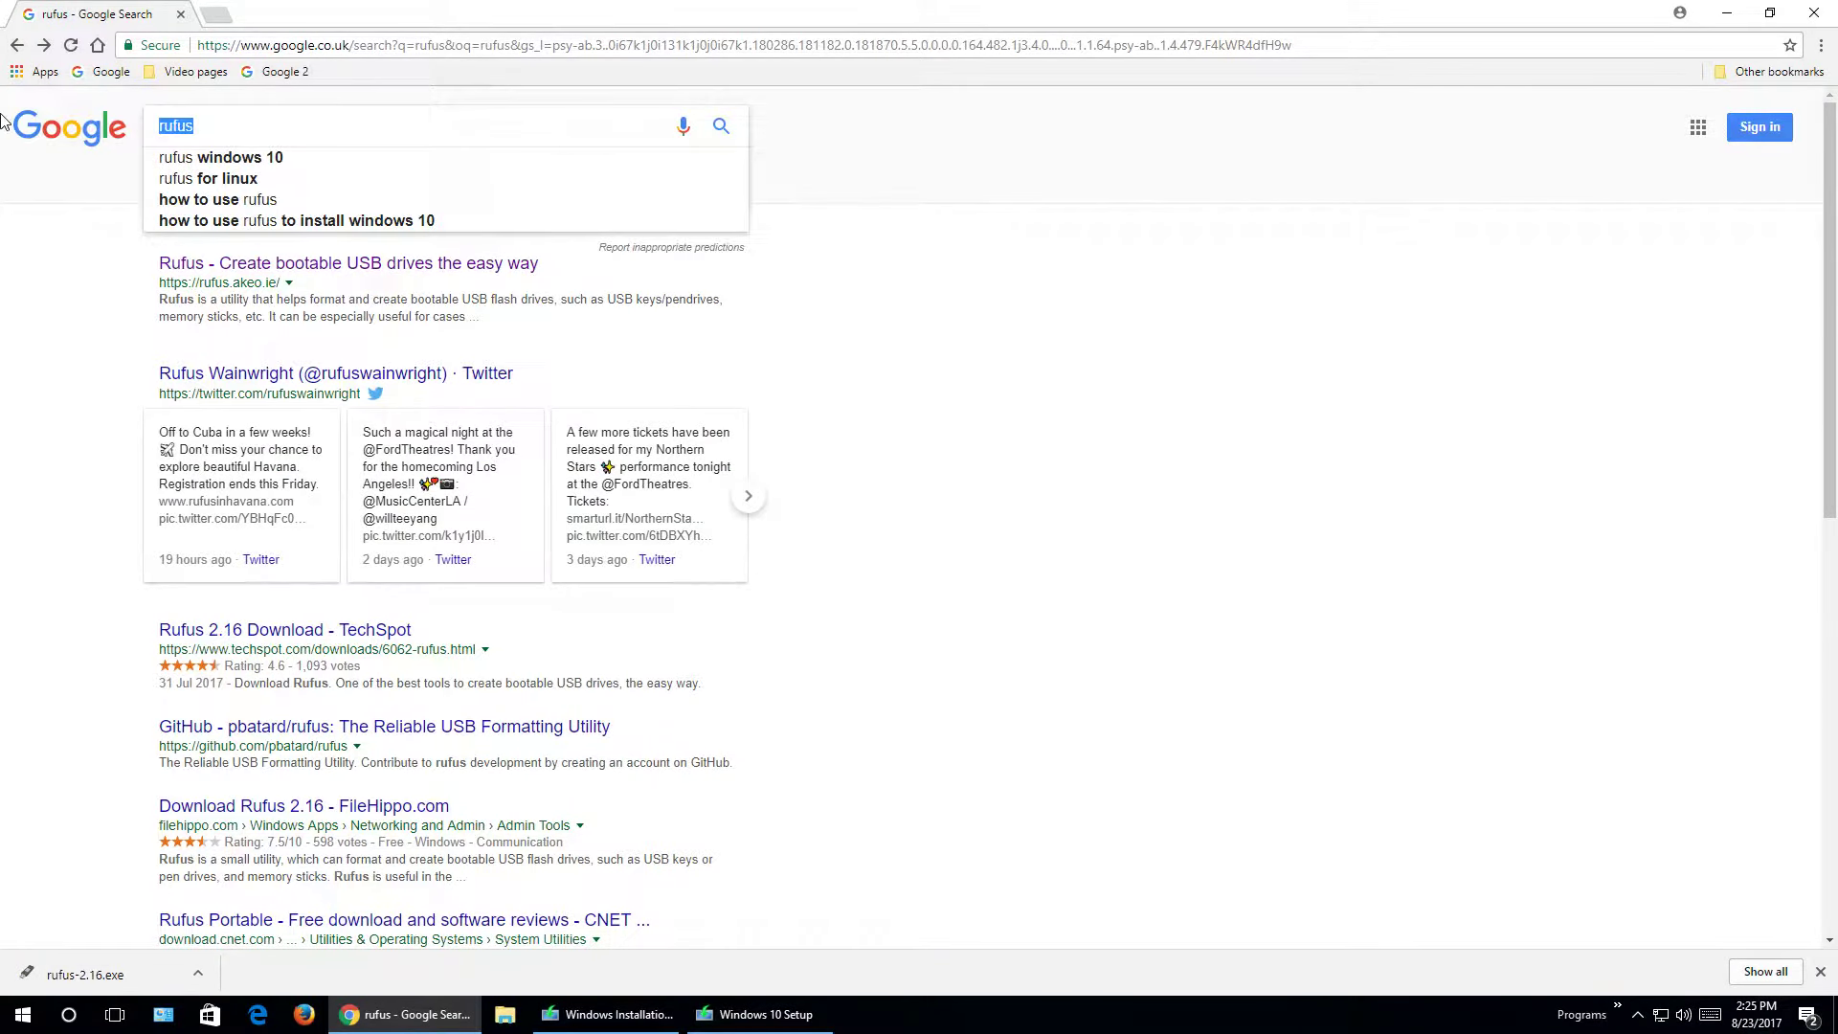
type("winsetup")
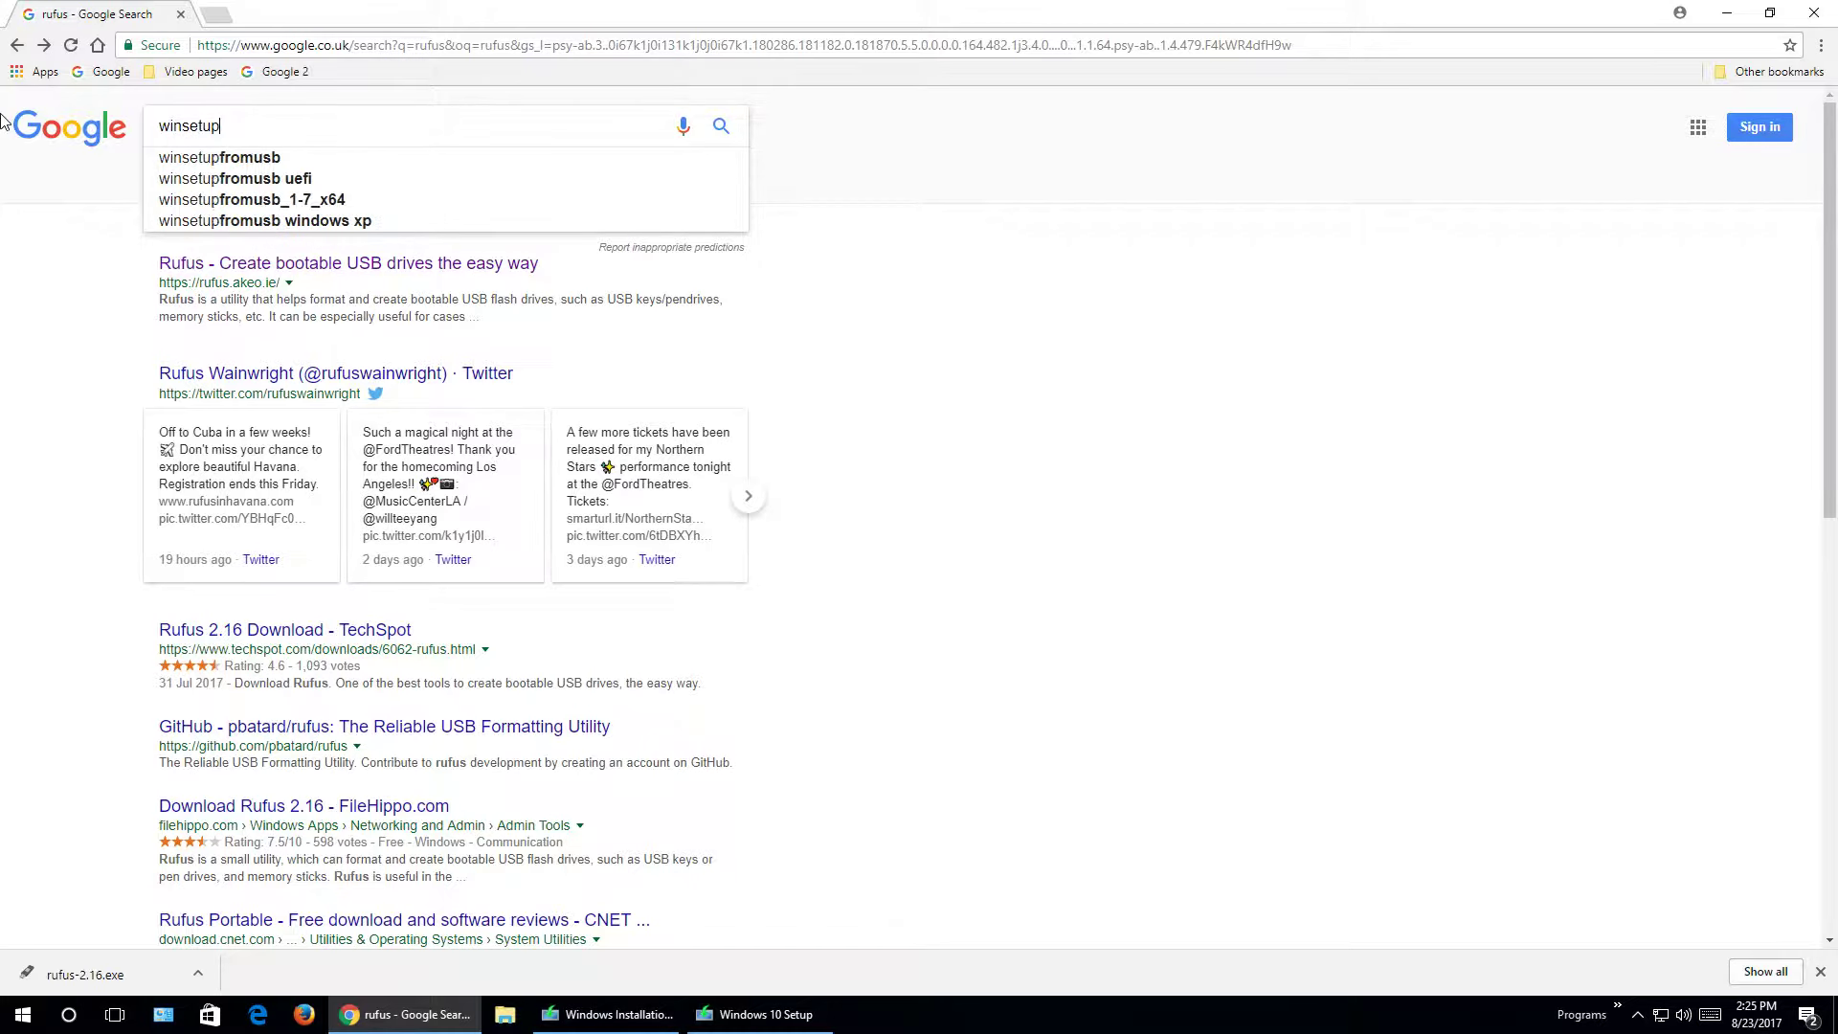
key("Down")
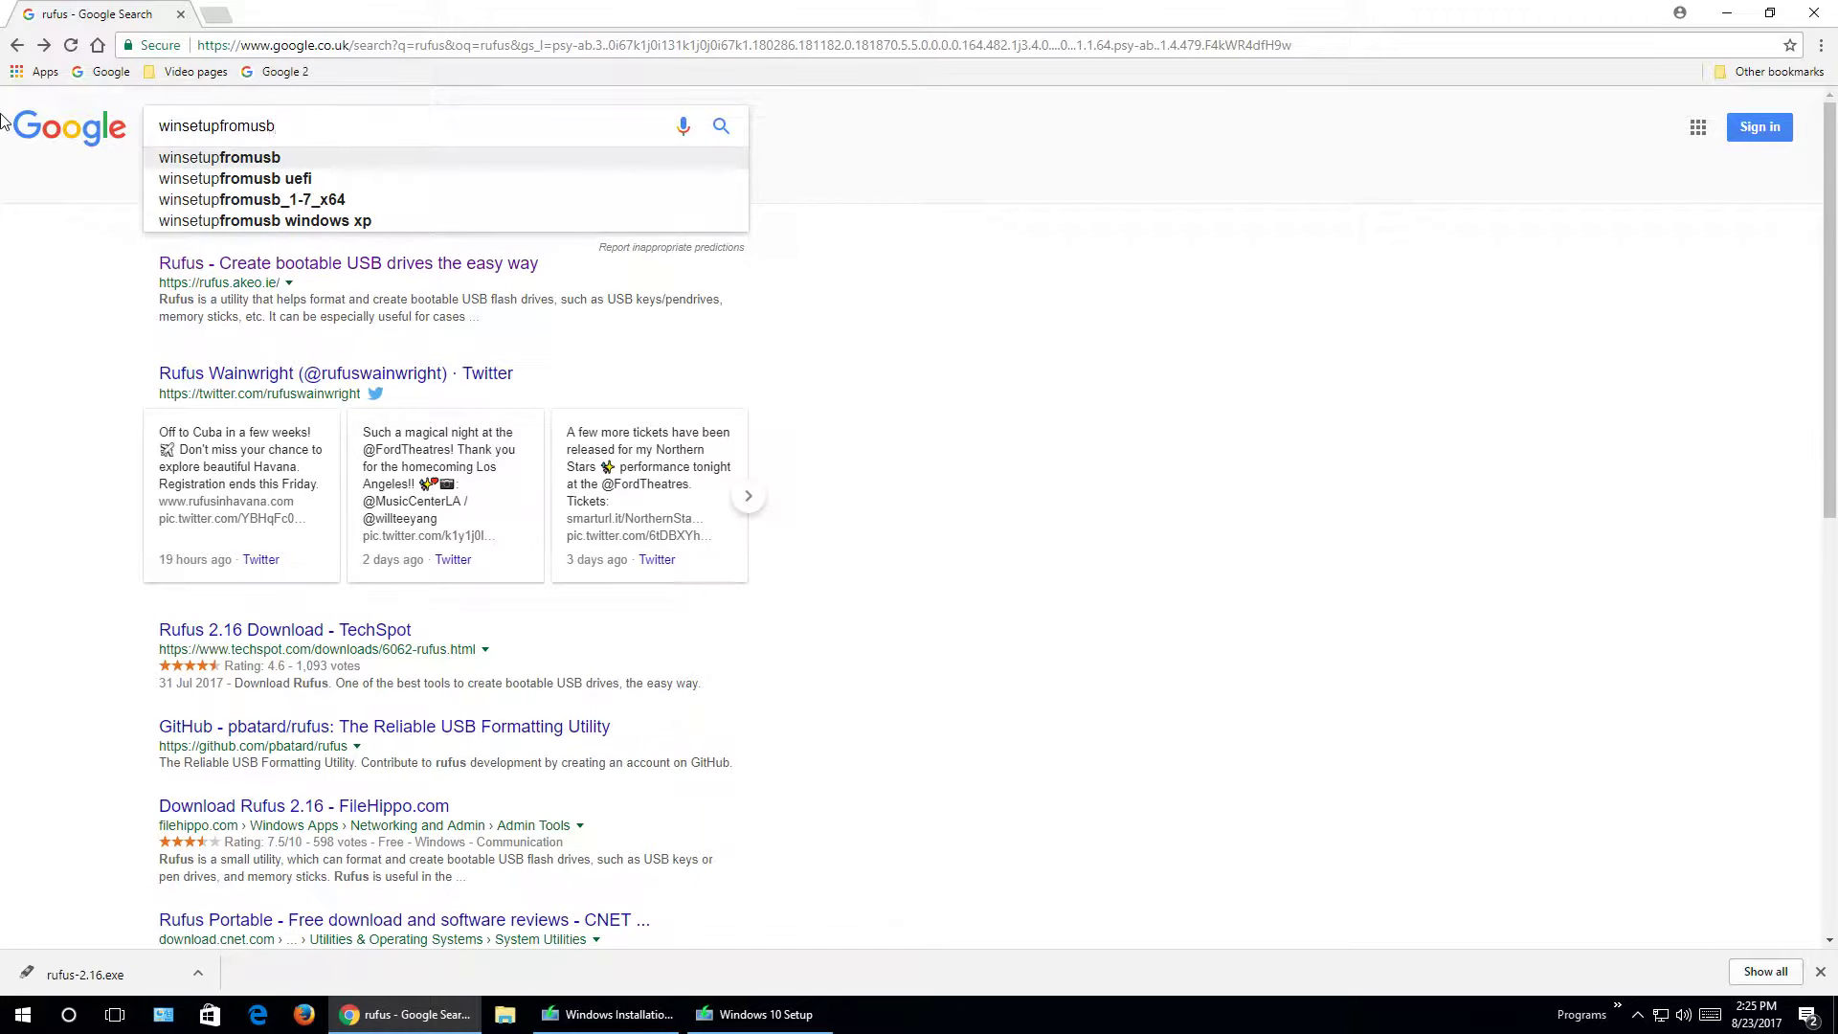
key("Return")
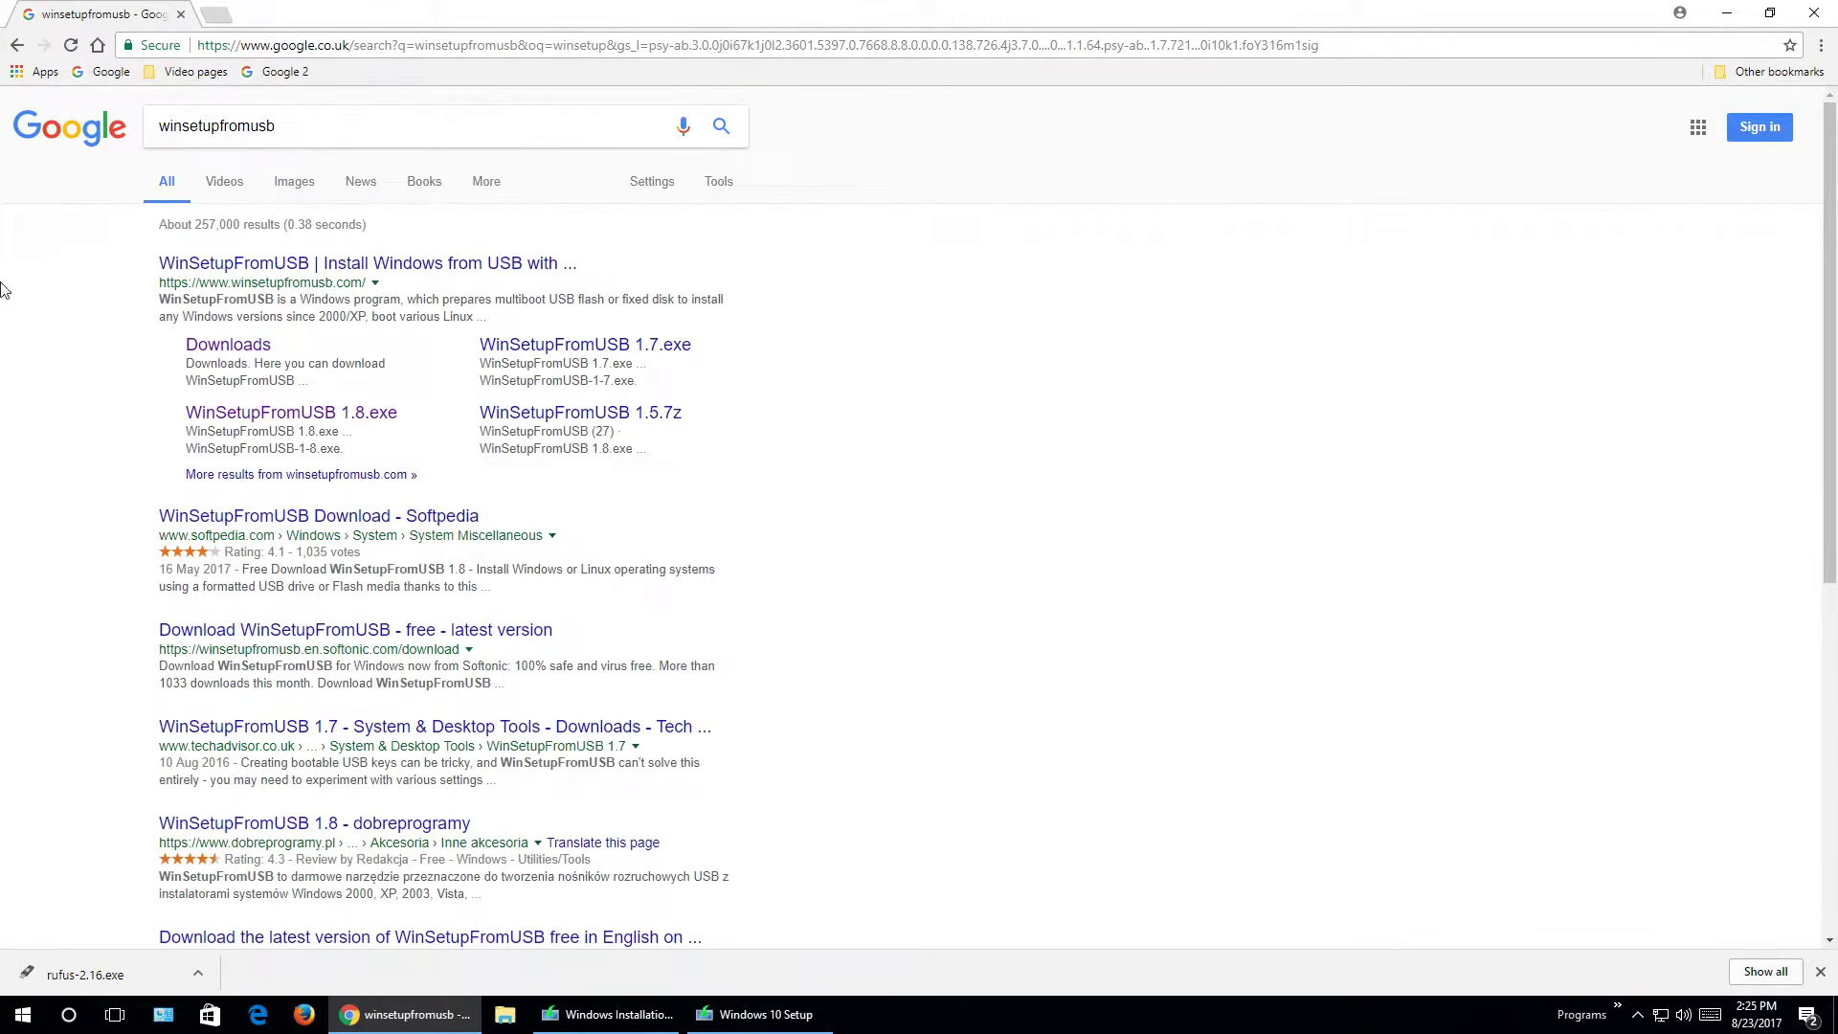
Download WinSetupFromUSB 1.8 from the downloads section of the official winsetupfromusb.com site
left_click(451, 268)
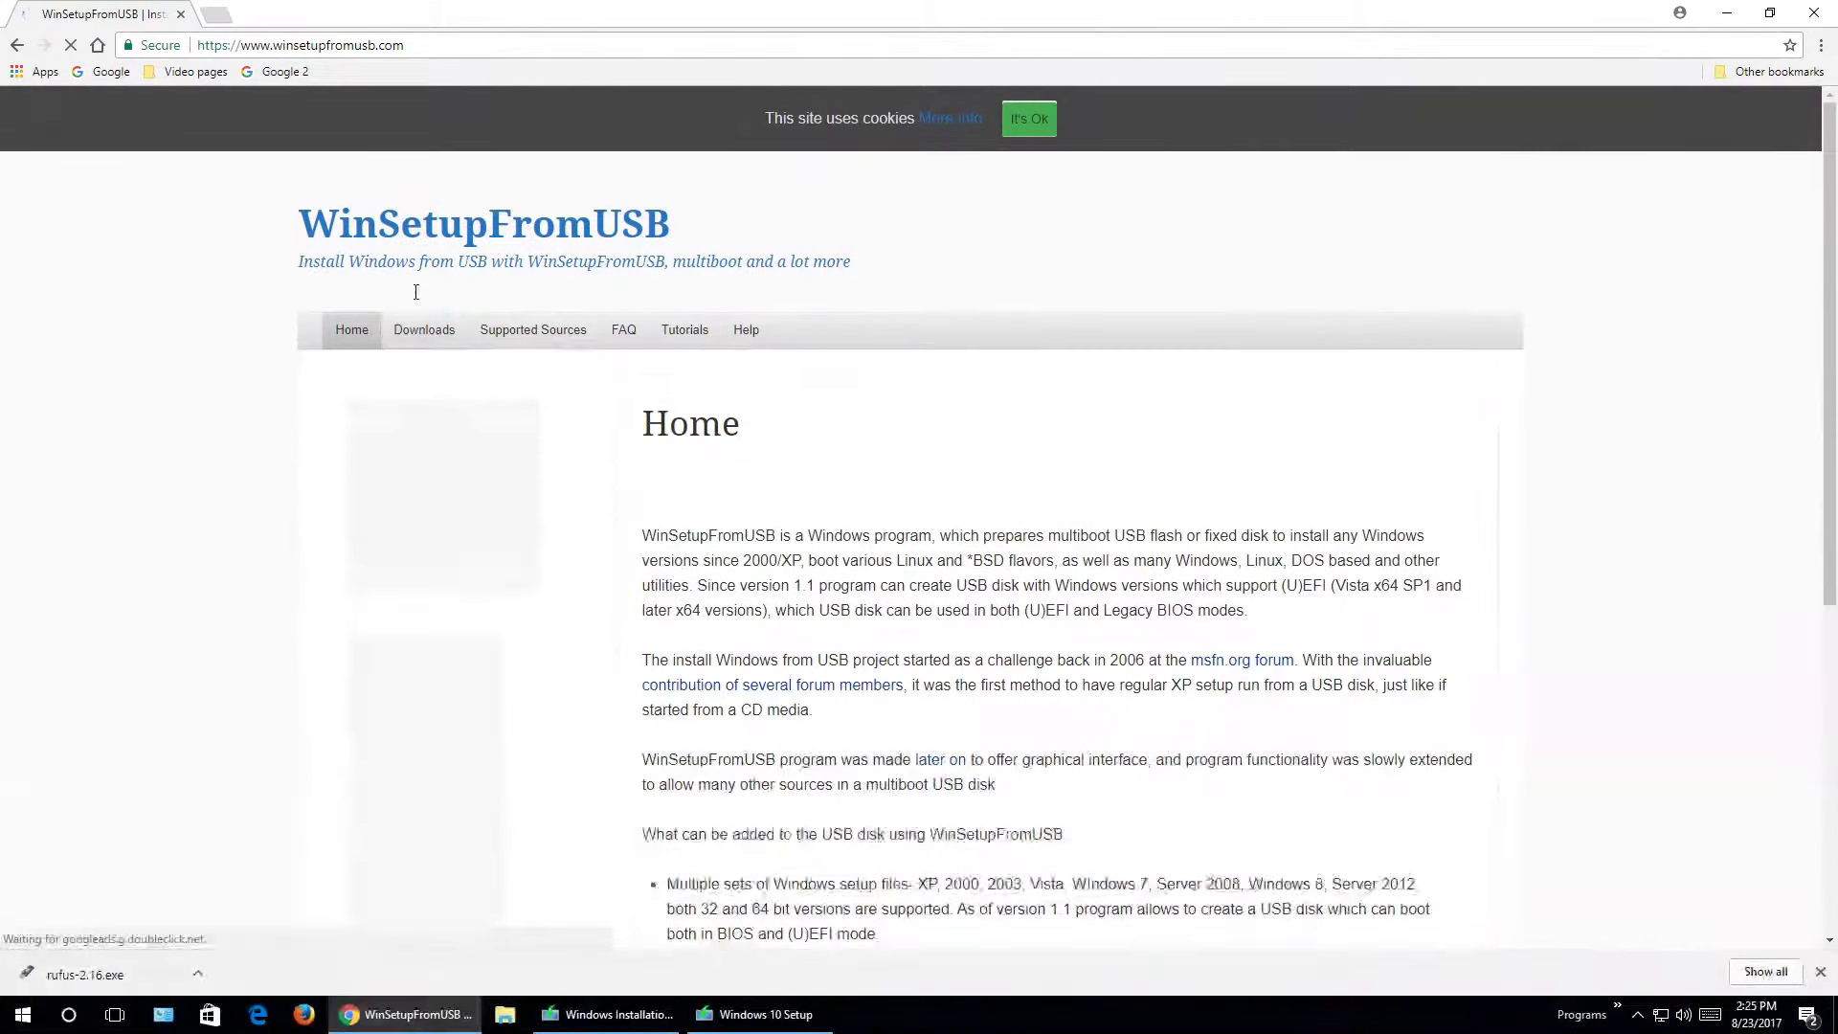
left_click(425, 331)
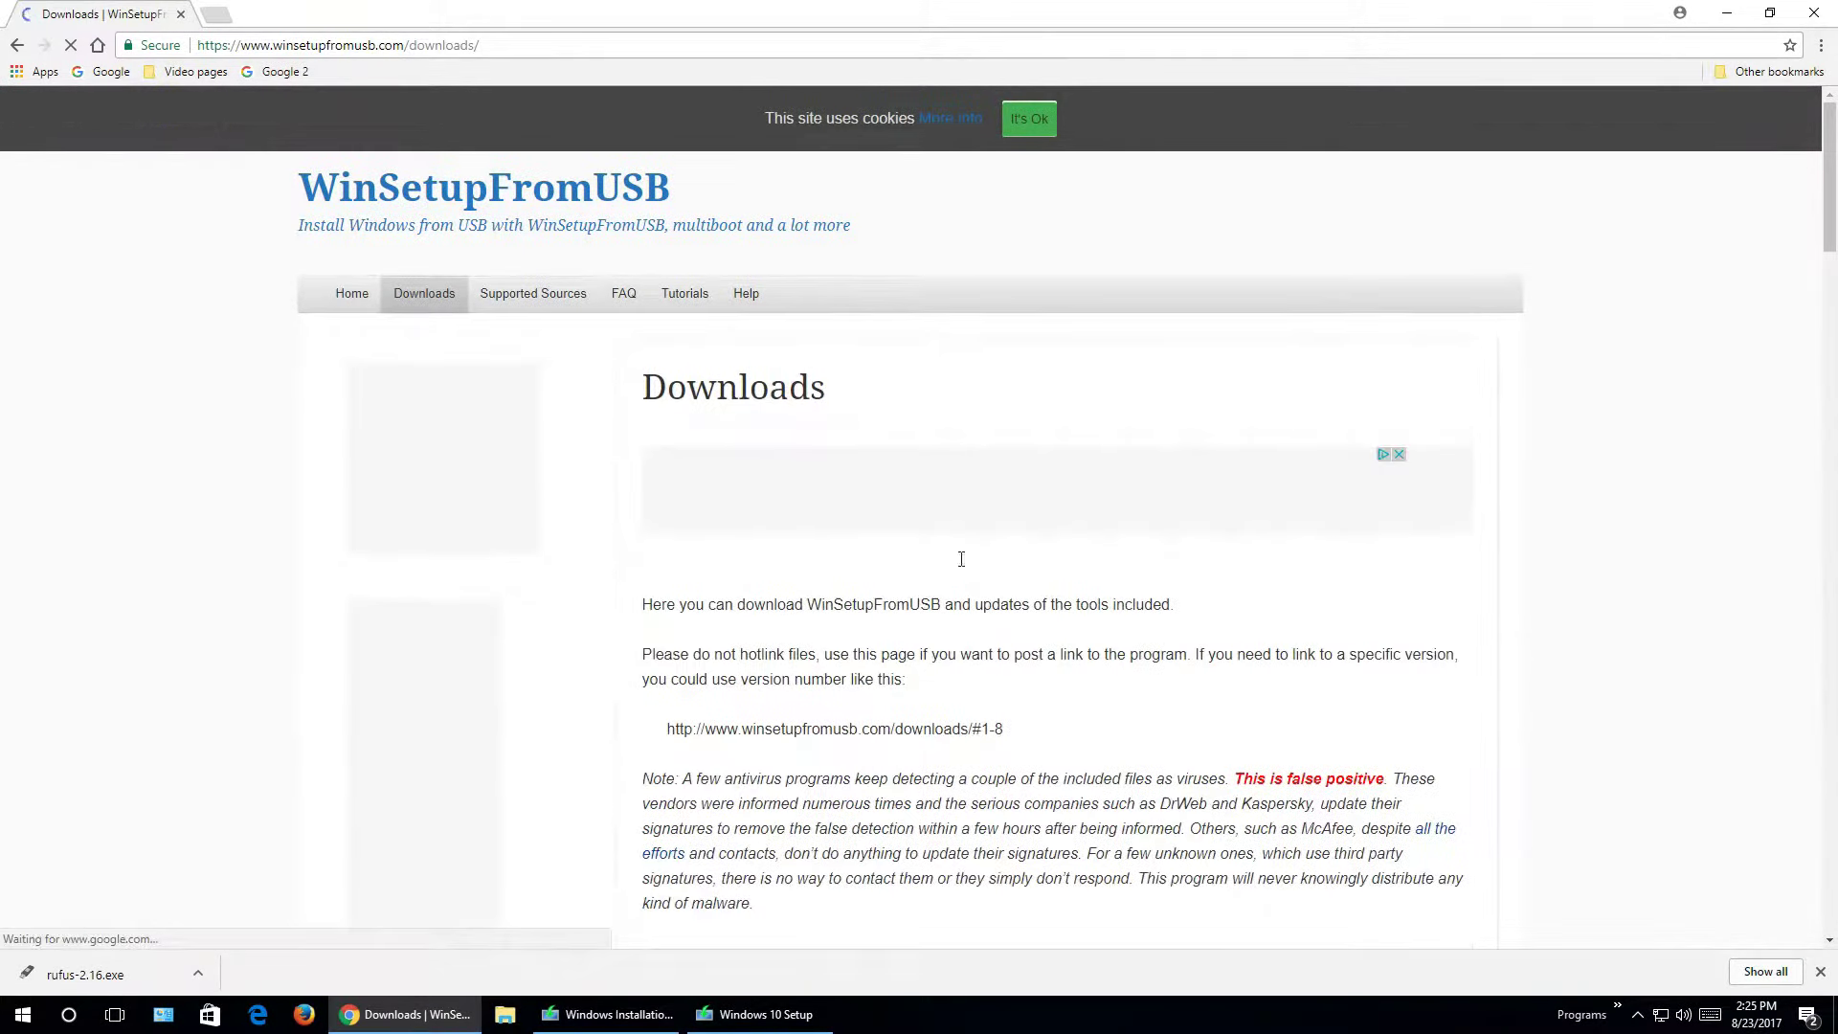
scroll(960, 558, "down", 6)
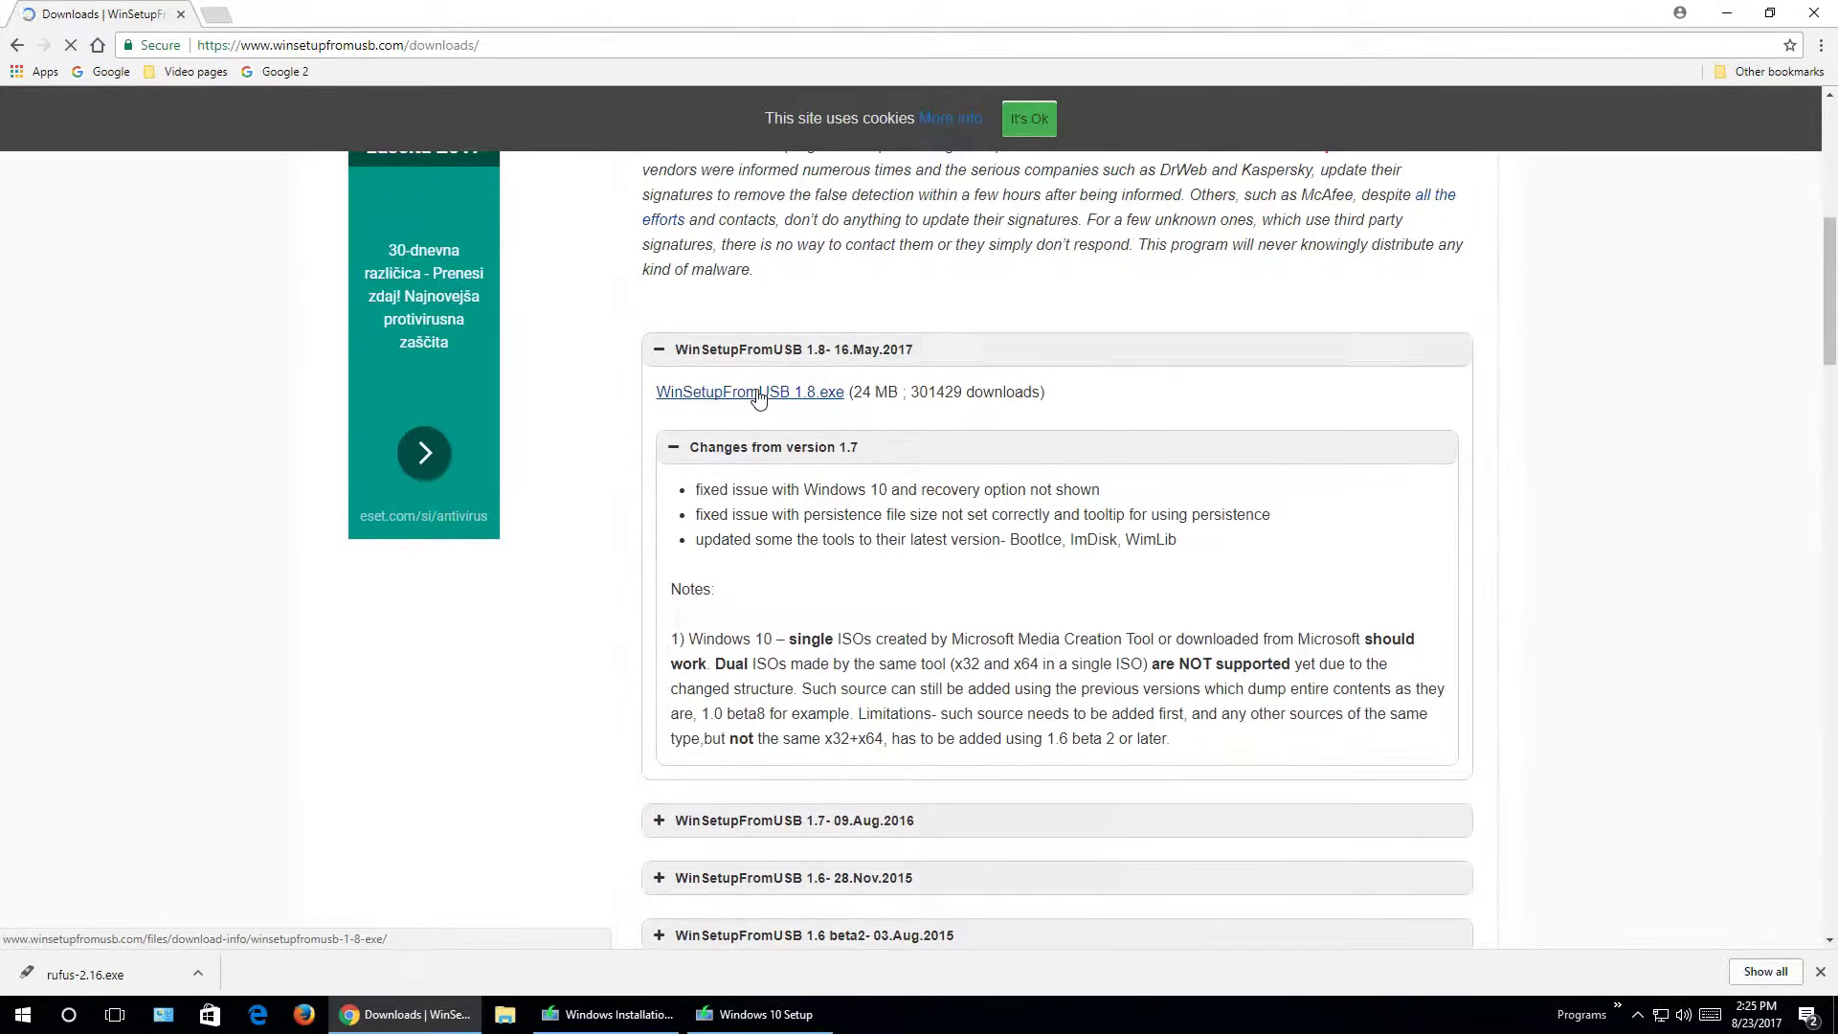
left_click(761, 394)
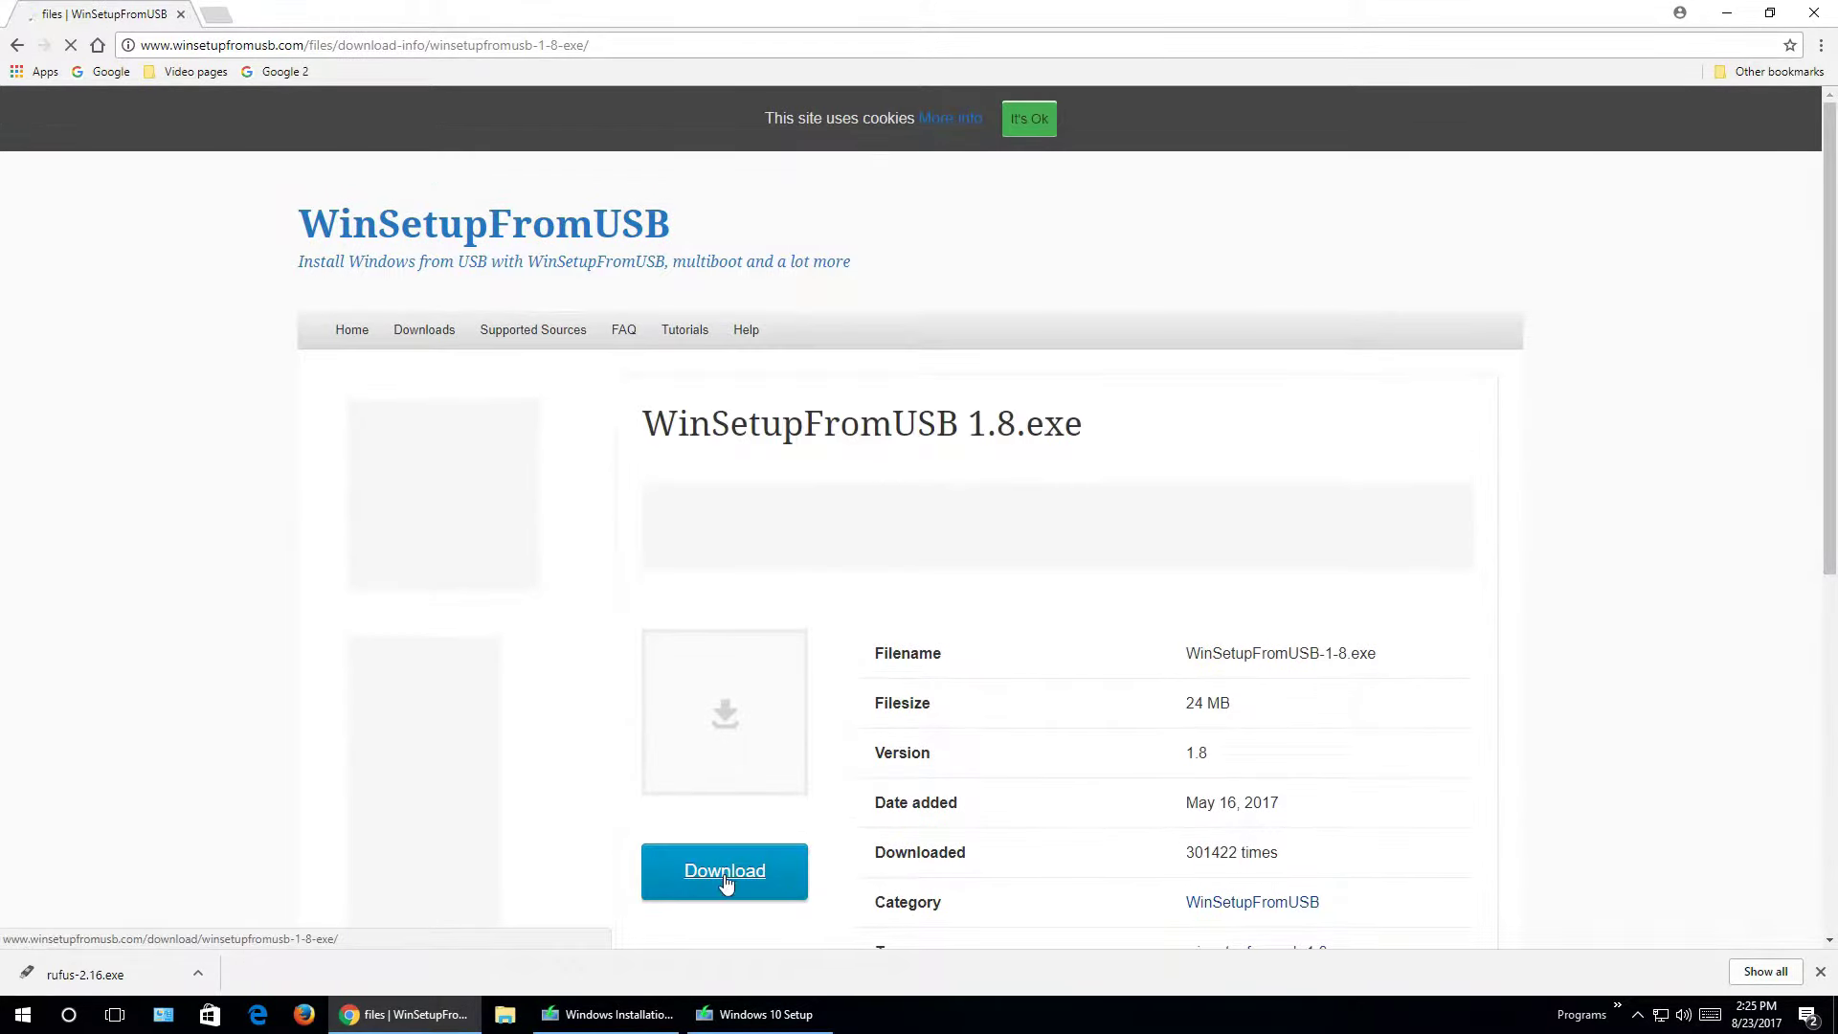
left_click(725, 879)
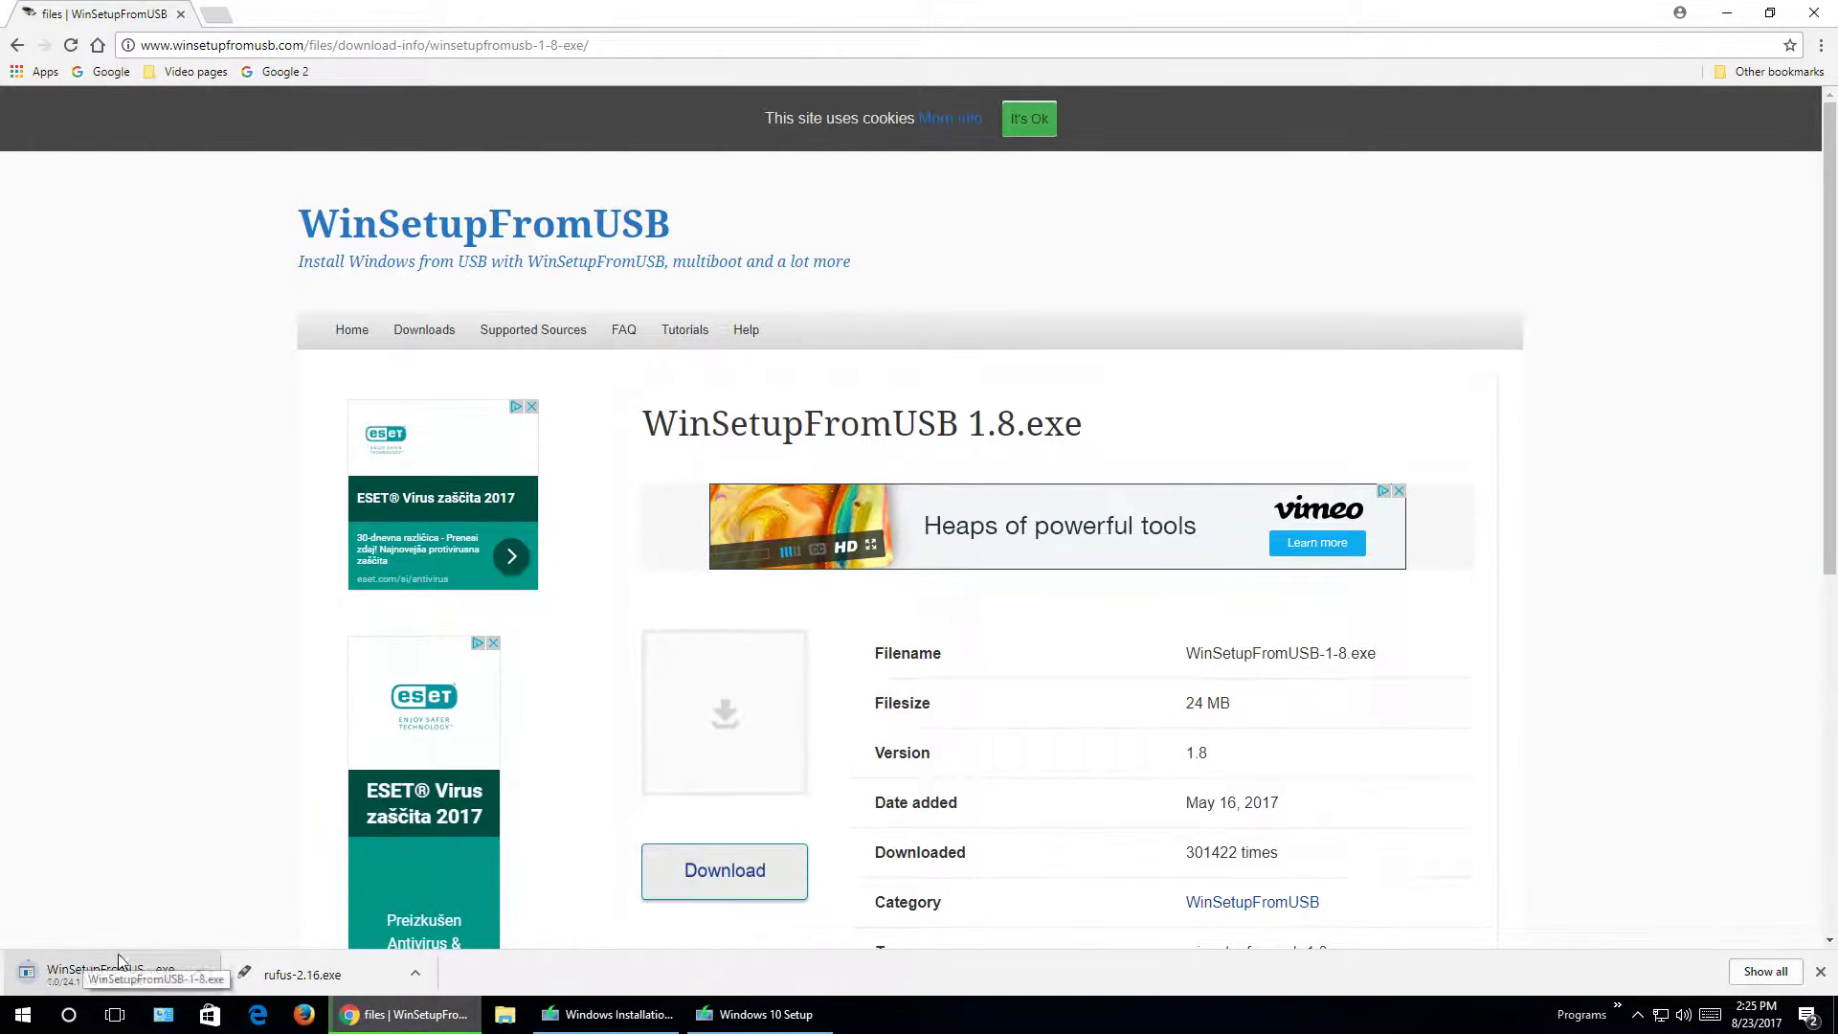
Search for "windows download tool" and download the latest Windows USB/DVD Download Tool from FileHippo
left_click(422, 46)
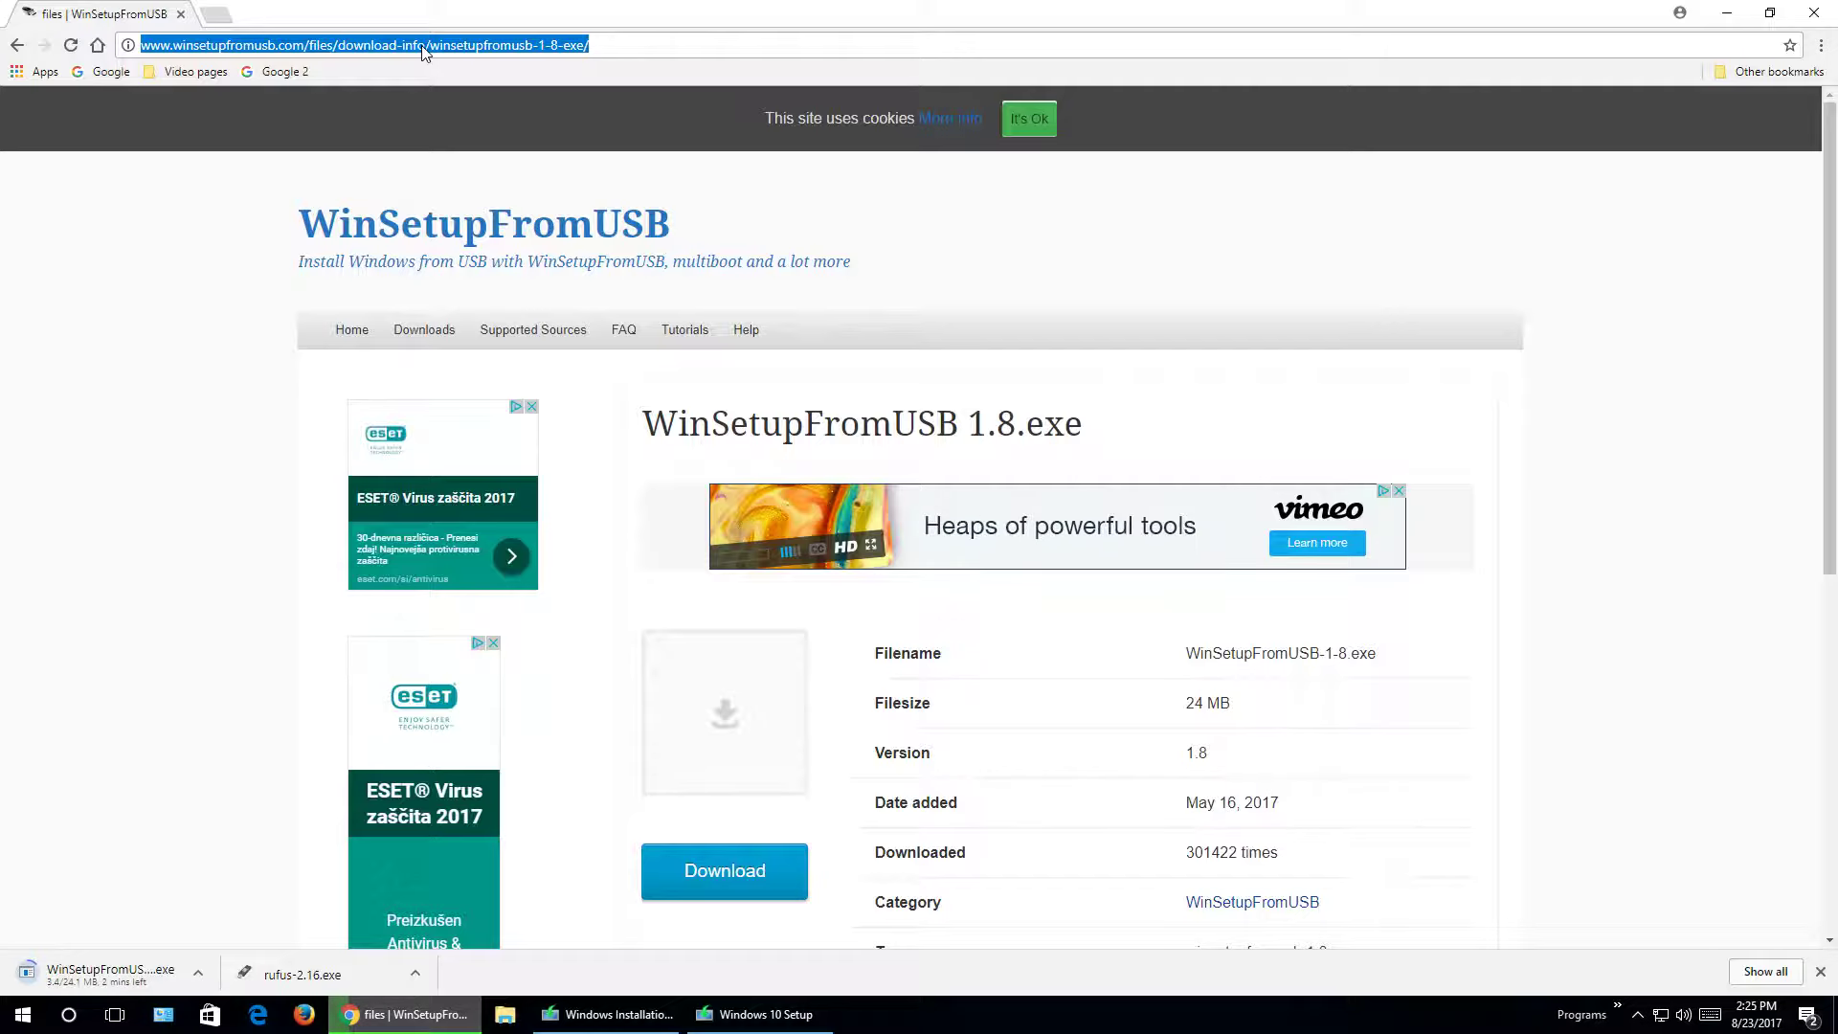
type("window")
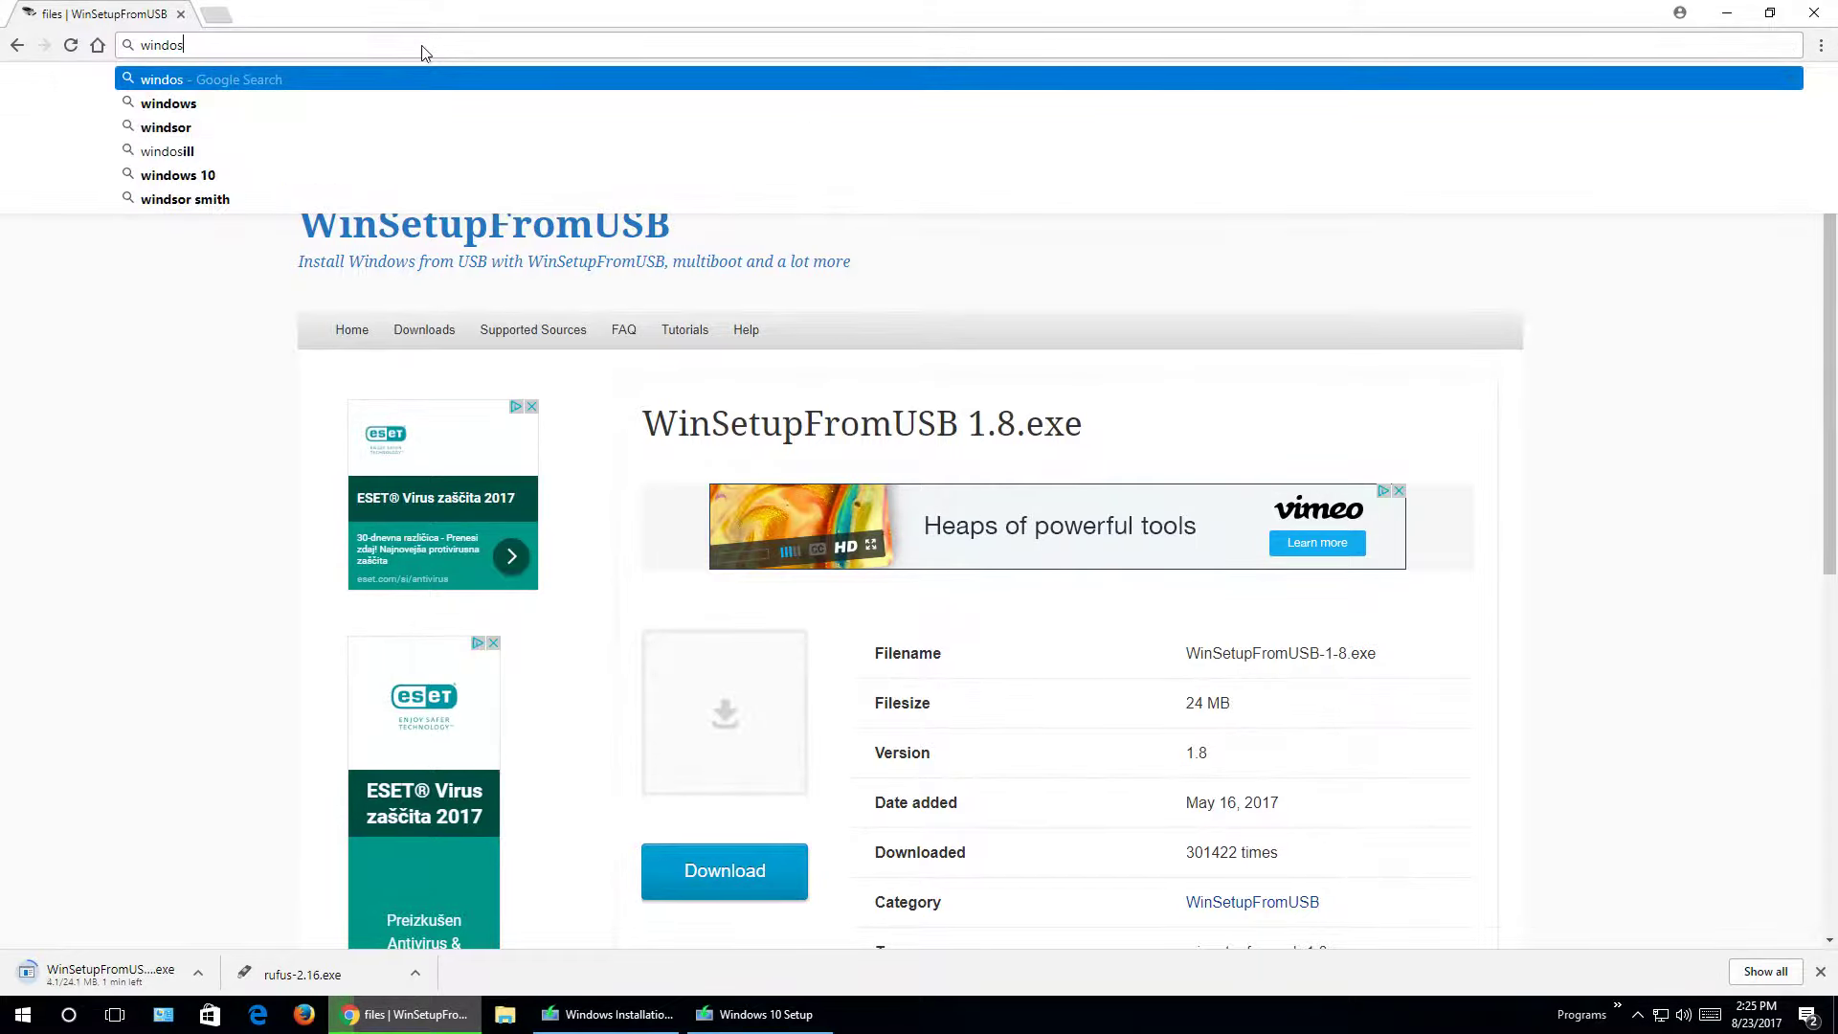
type("s download tool")
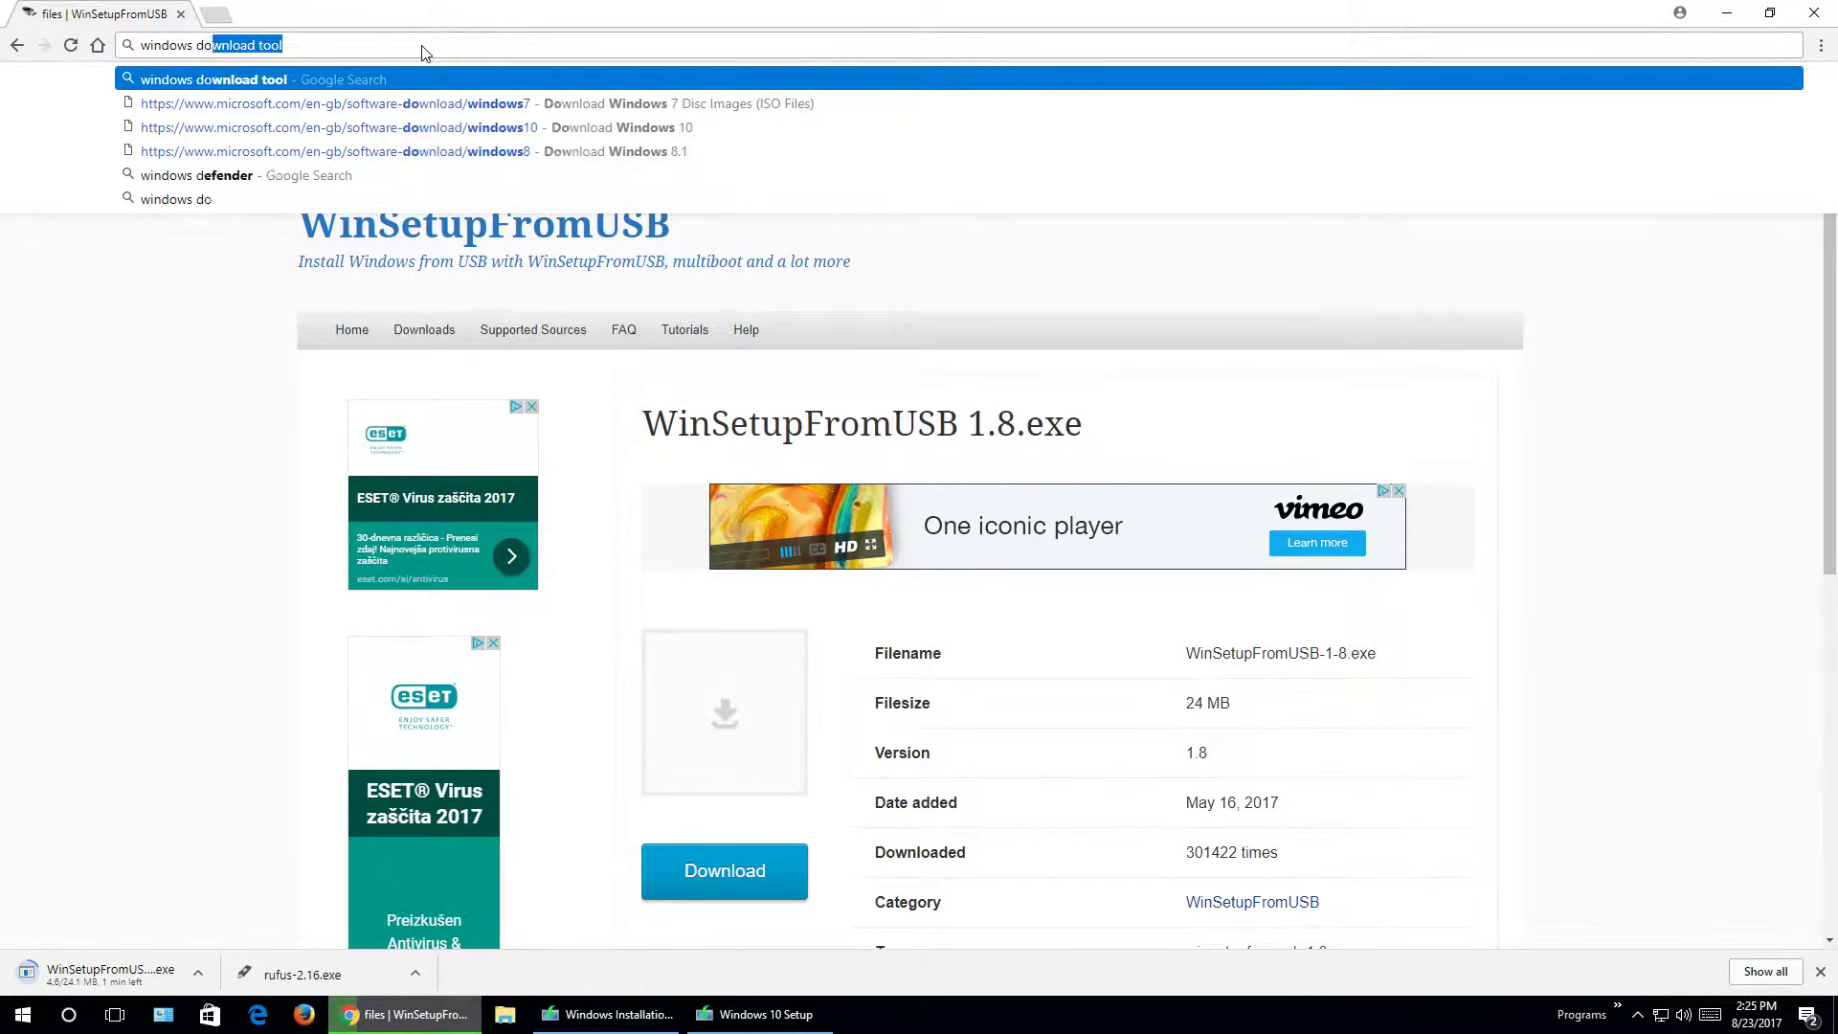
key("Return")
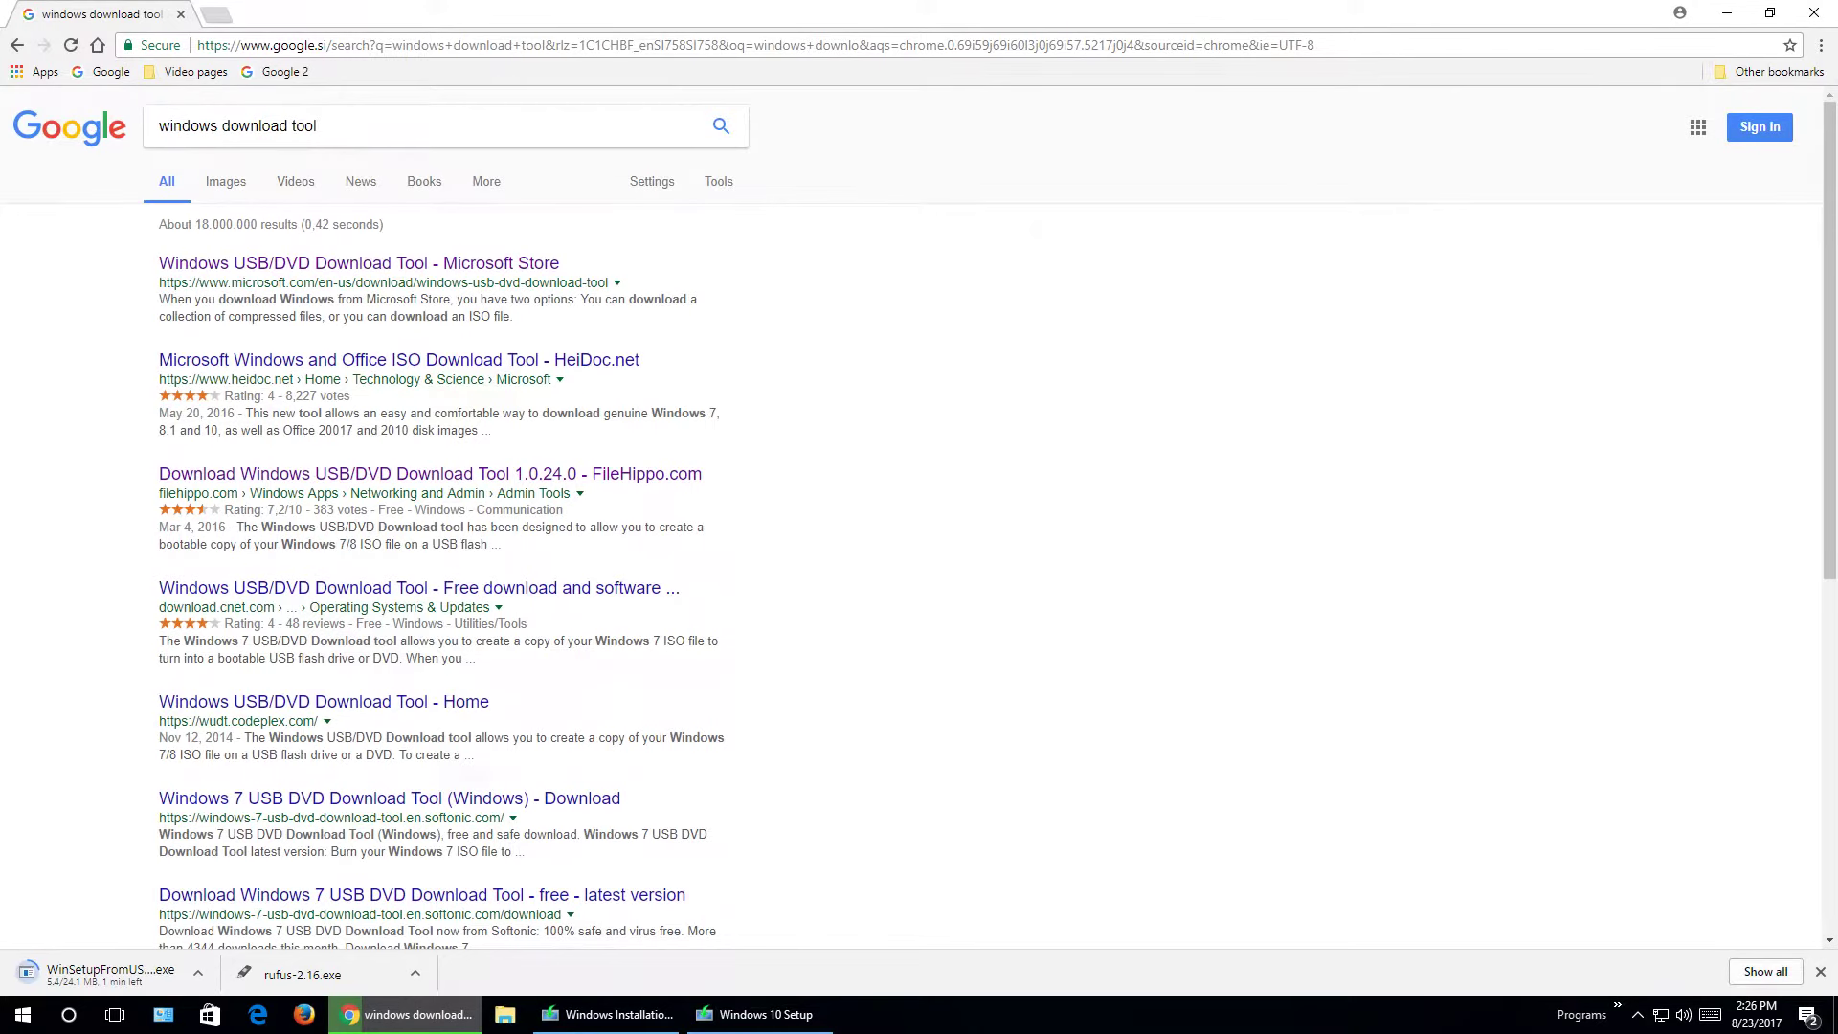
left_click(399, 475)
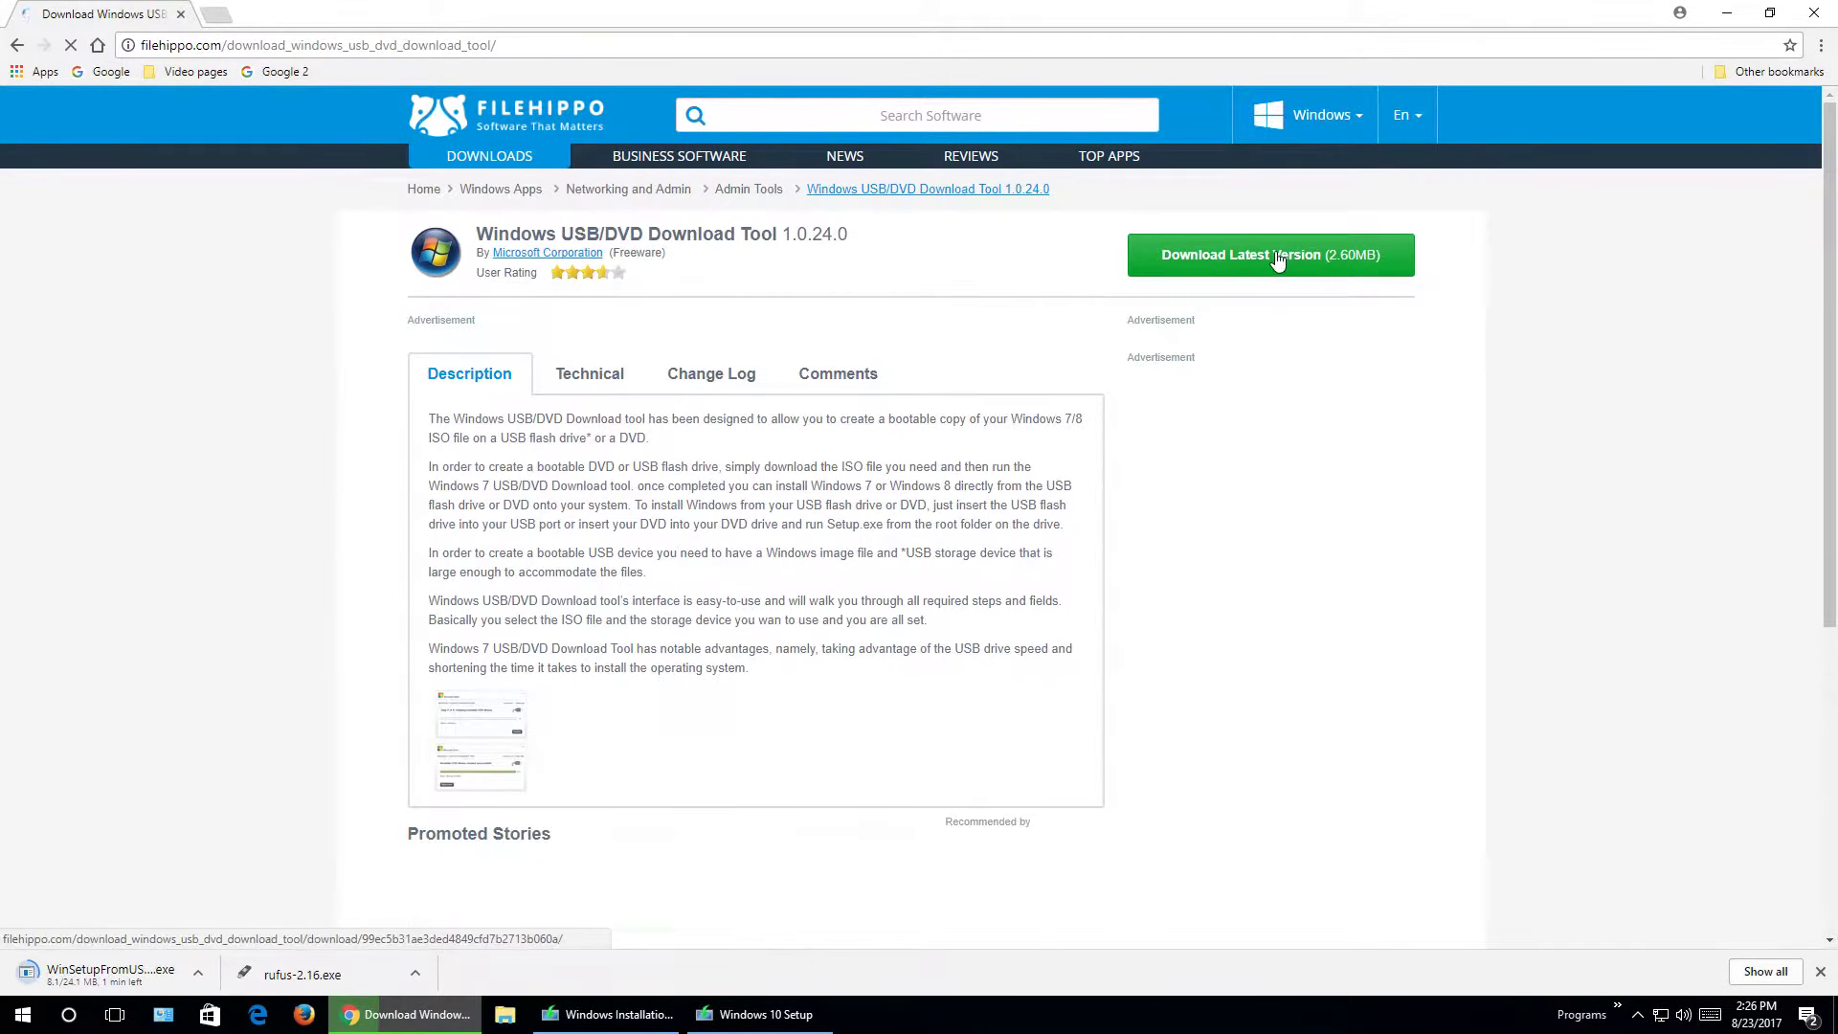
left_click(1275, 253)
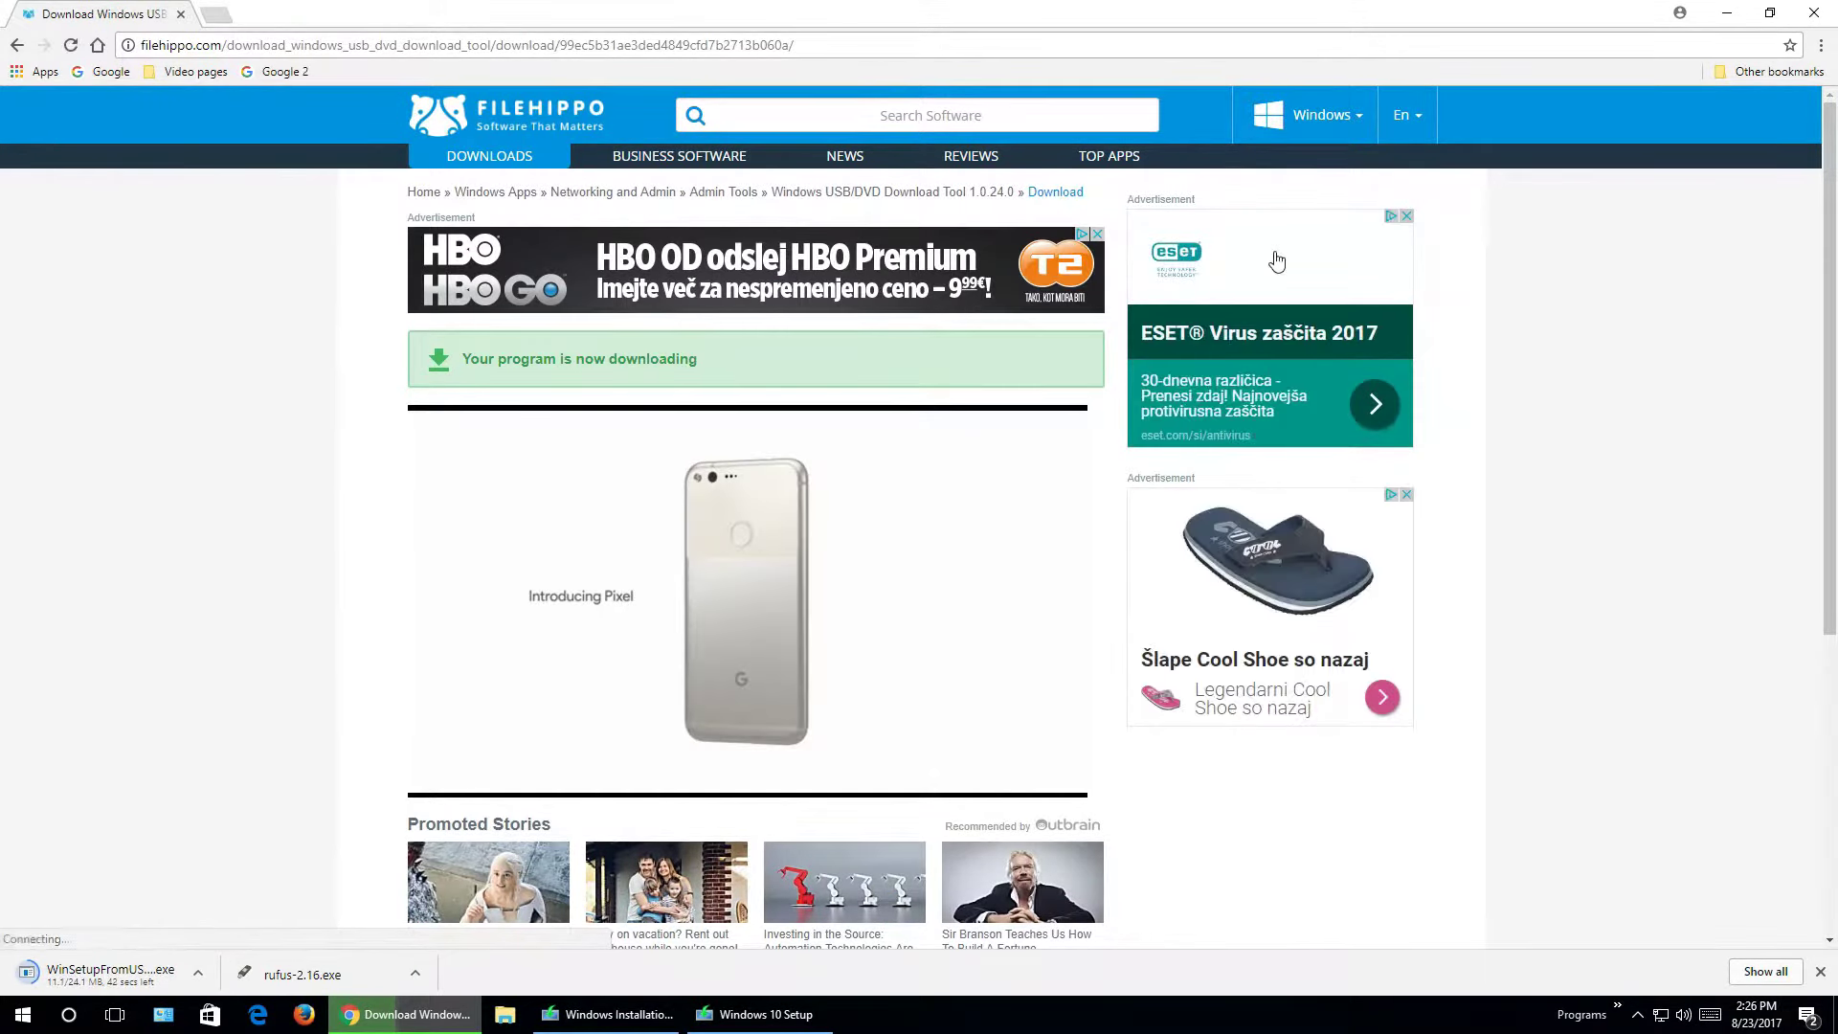
Return the browser to the Google home page and bring up the Windows 10 Setup window to check the download progress
left_click(99, 46)
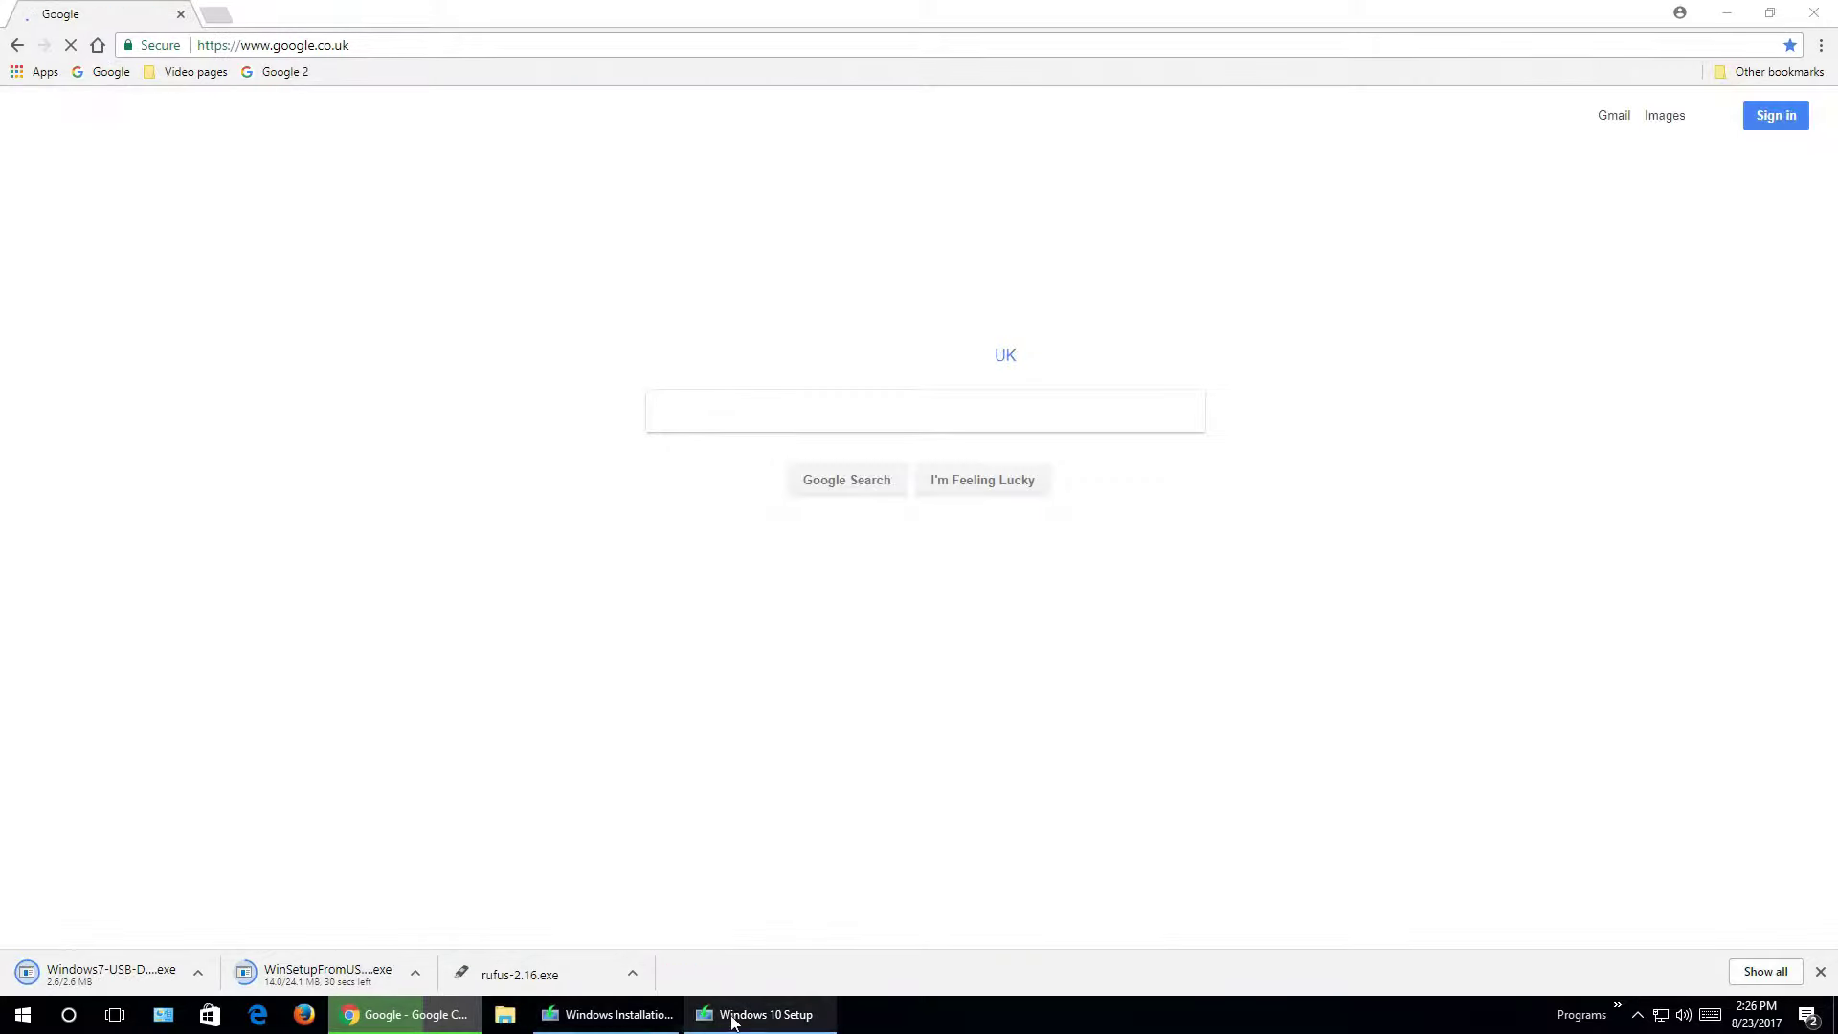
left_click(756, 1015)
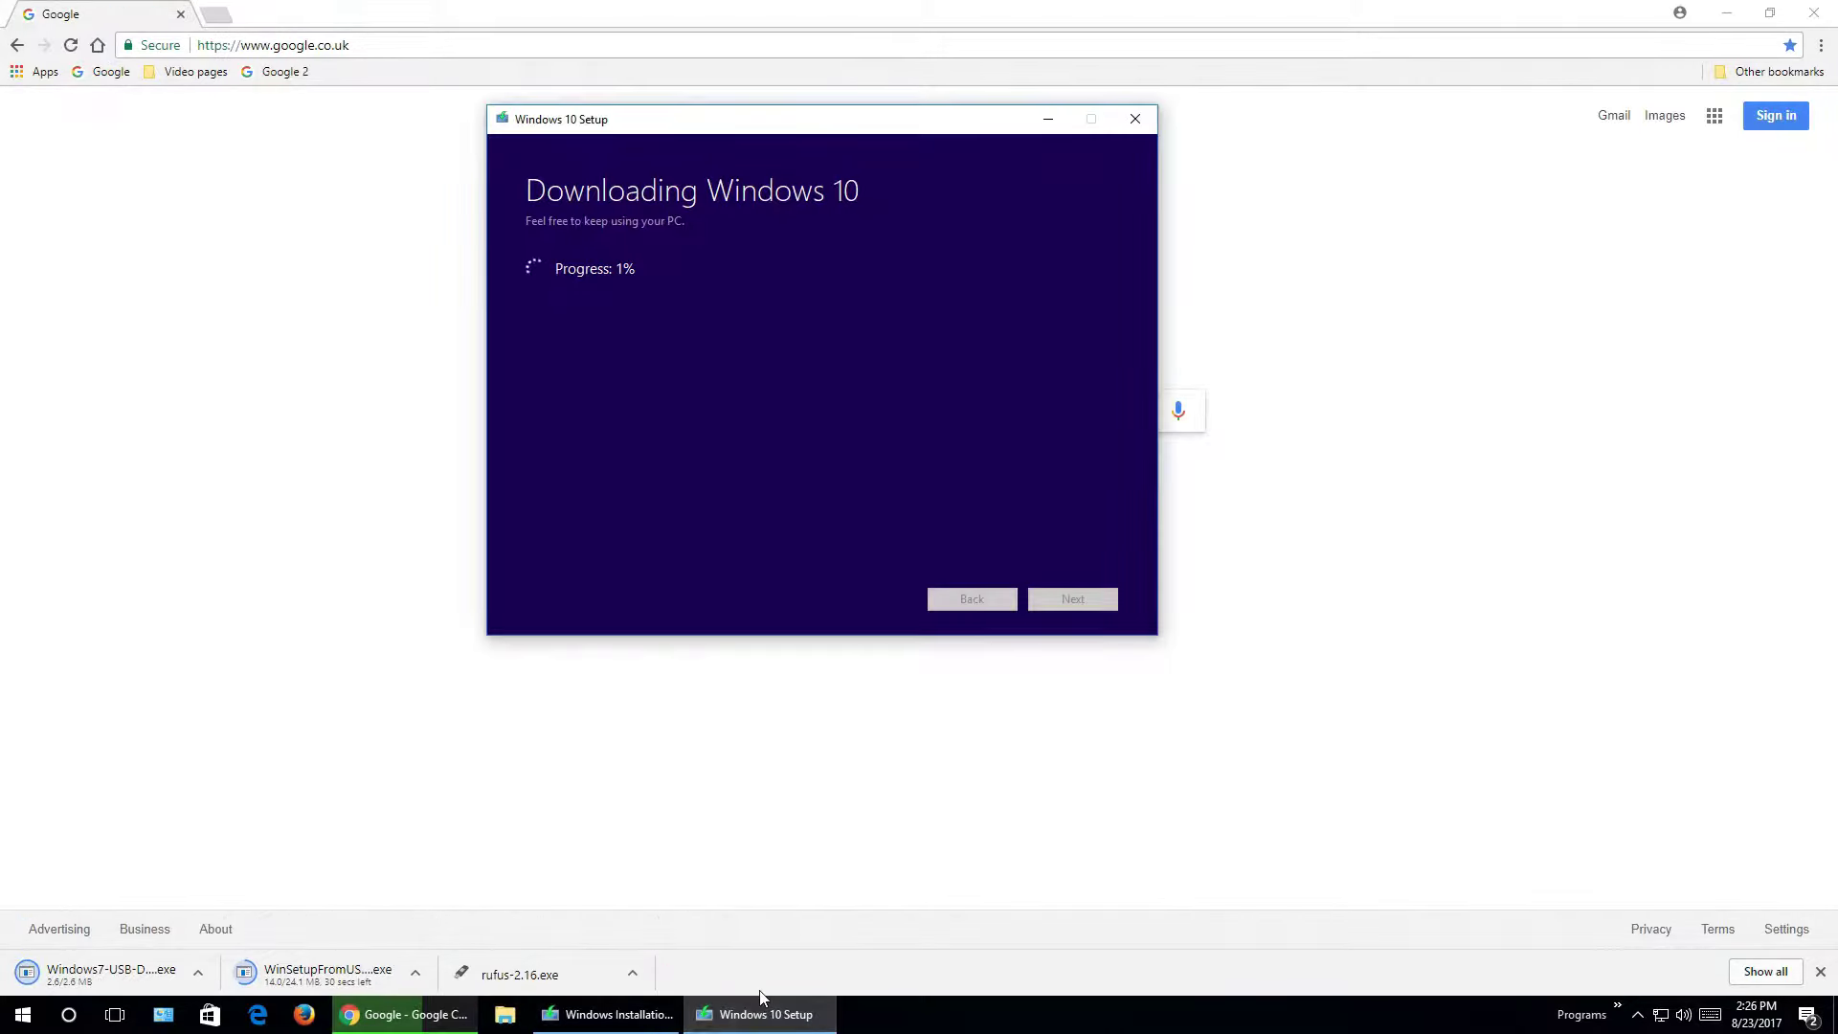